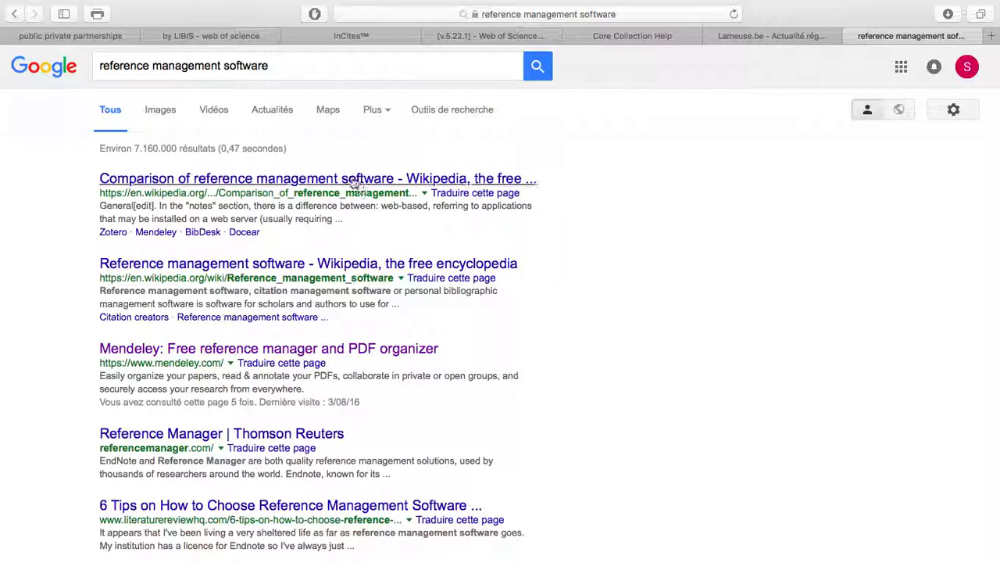
Step: Open Wikipedia's comparison of reference management software from the search results and examine the cost of the listed programs
click(281, 181)
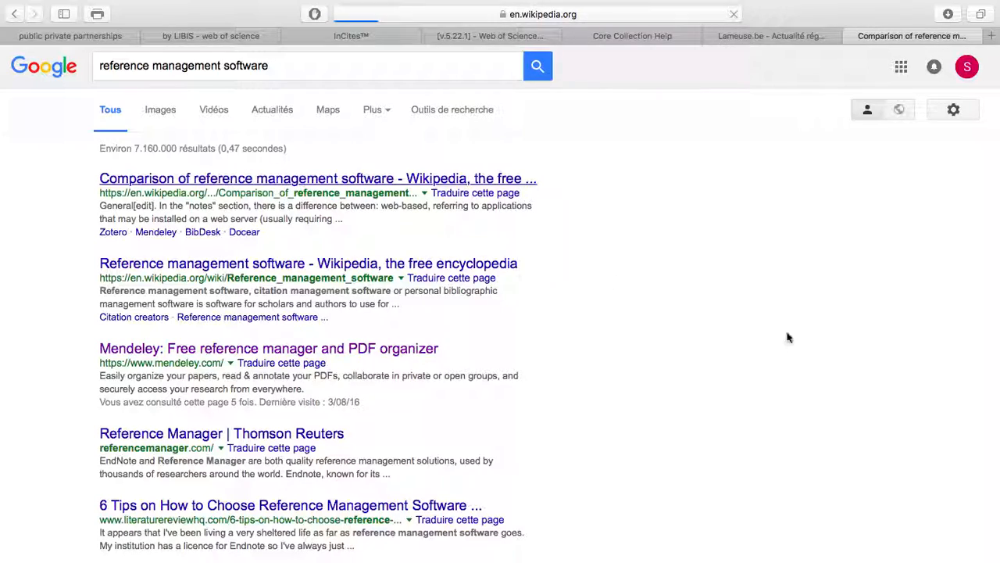
scroll(737, 335, down, 10)
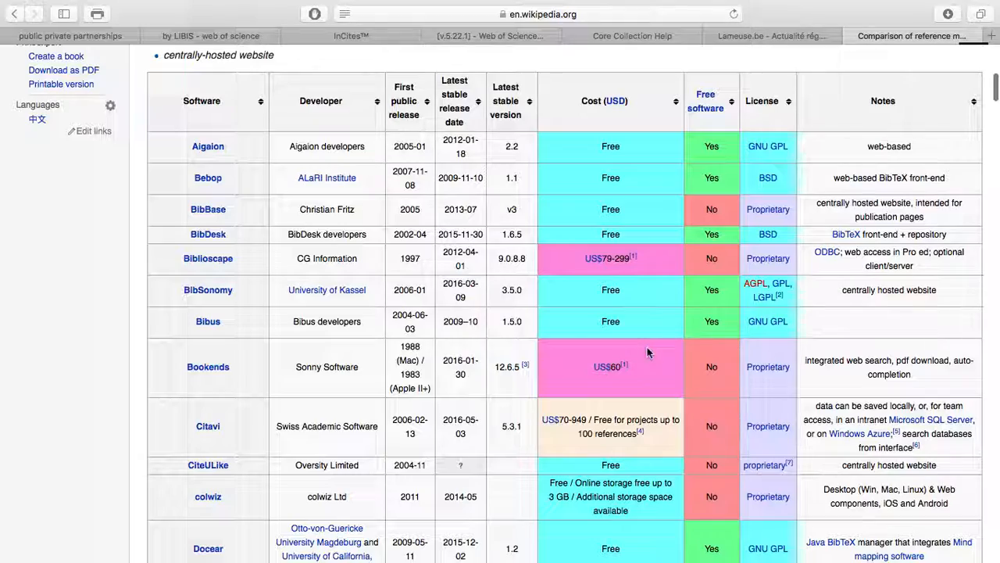
double_click(610, 147)
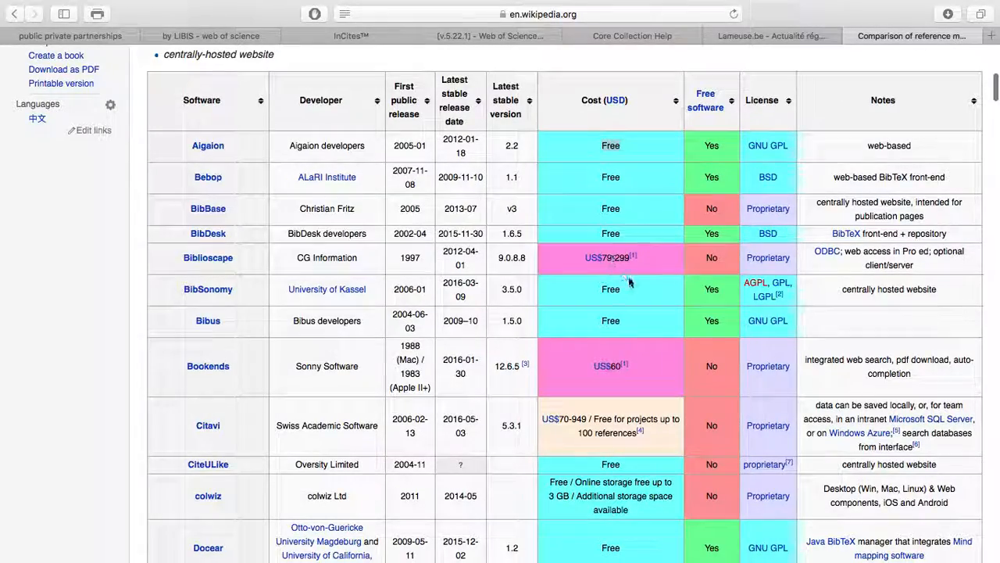
scroll(631, 279, down, 3)
scroll(637, 282, down, 4)
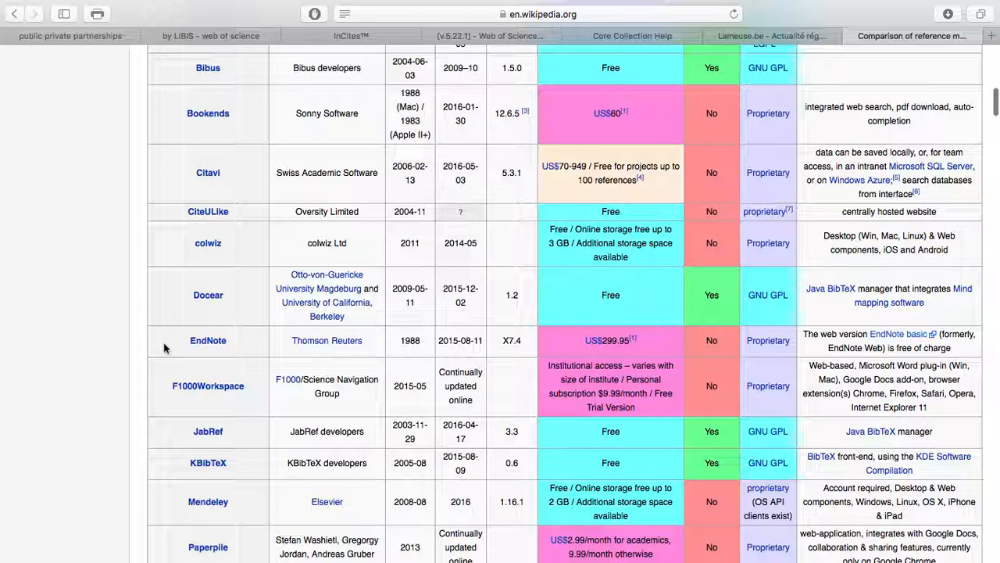
scroll(164, 348, down, 1)
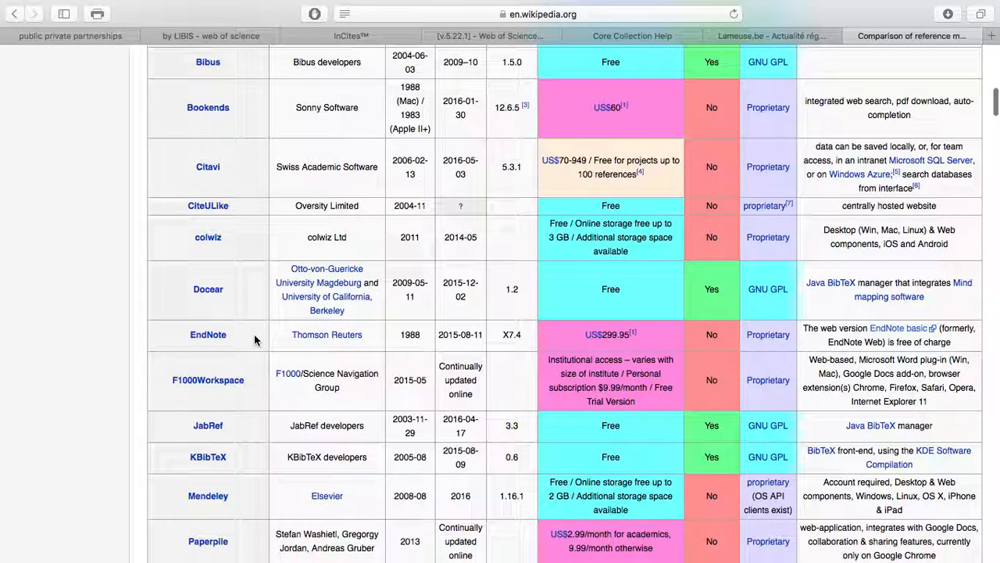
Step: Examine the EndNote and Mendeley rows and the remaining programs in the comparison table down to Zotero
double_click(201, 334)
scroll(177, 335, down, 2)
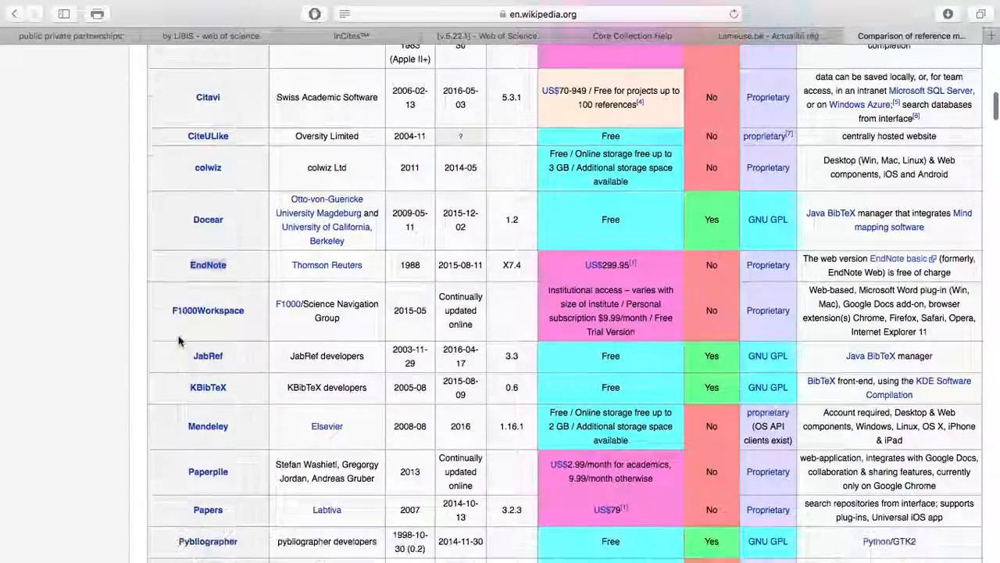
scroll(178, 340, down, 2)
scroll(178, 340, down, 2)
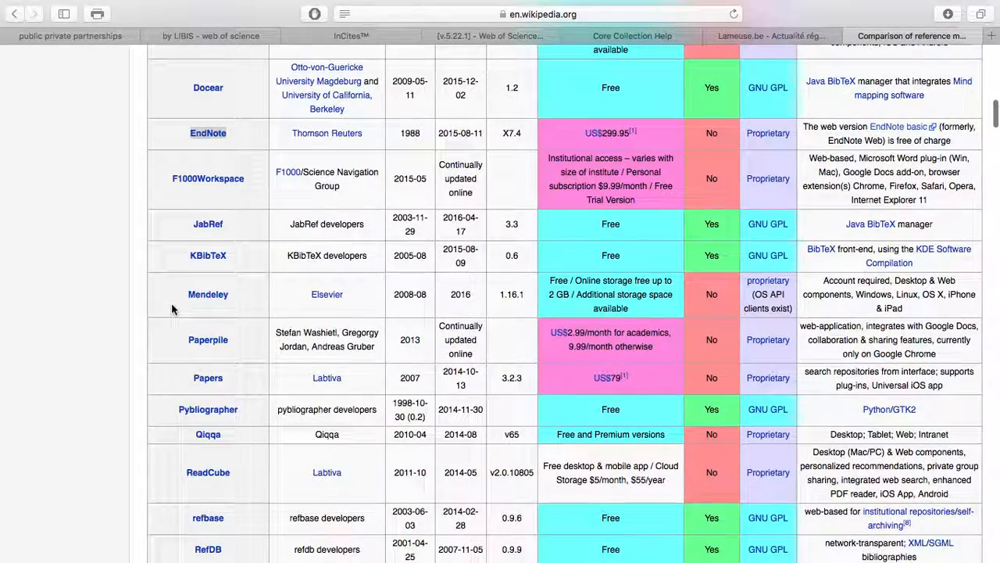
drag(179, 297, 250, 301)
scroll(252, 327, down, 10)
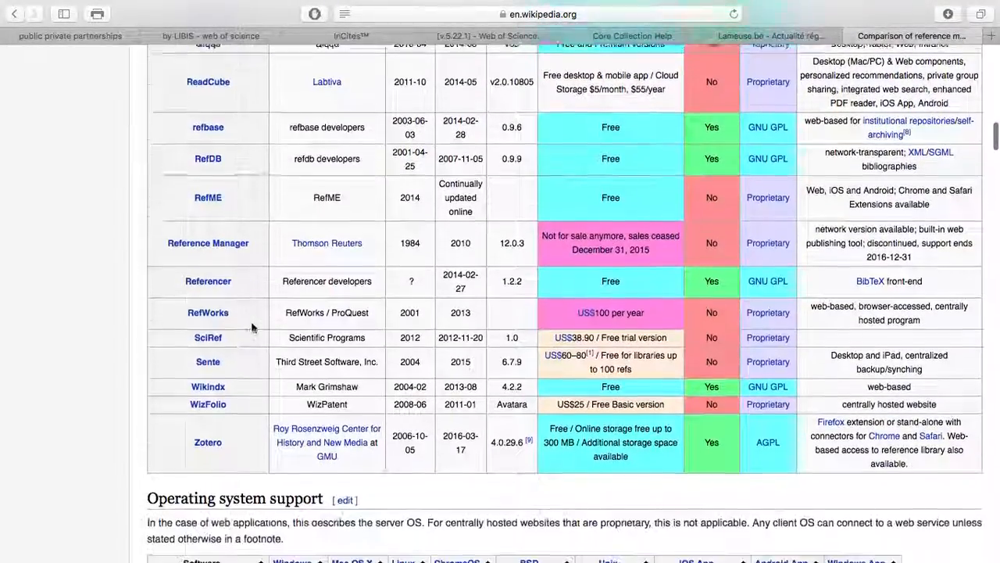
scroll(252, 327, down, 5)
mouse_move(221, 228)
mouse_down()
mouse_move(144, 227)
mouse_move(209, 241)
mouse_up()
click(239, 241)
Step: Open the Mendeley article from the comparison table and follow its external link to the official Mendeley website
scroll(244, 239, up, 8)
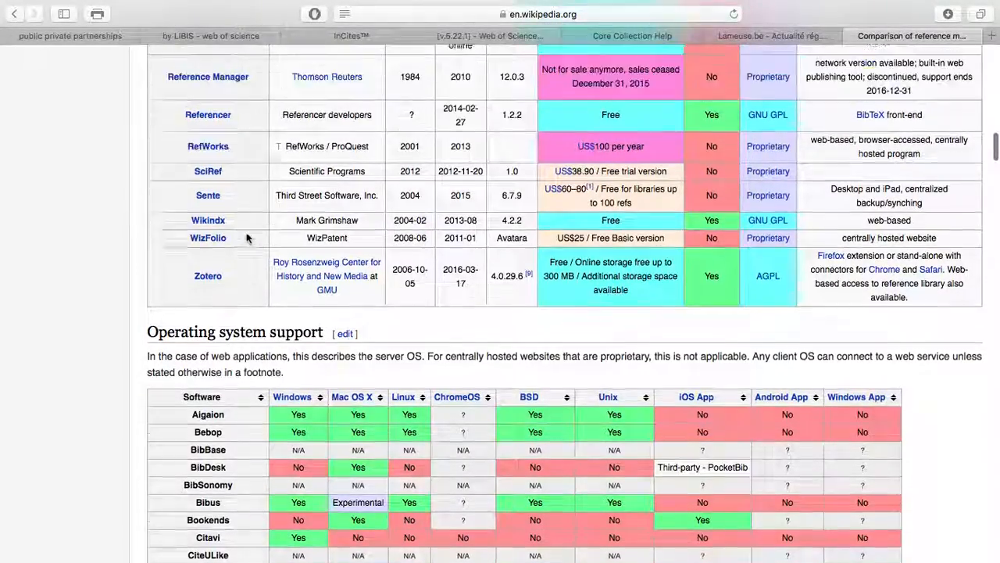
scroll(248, 236, up, 3)
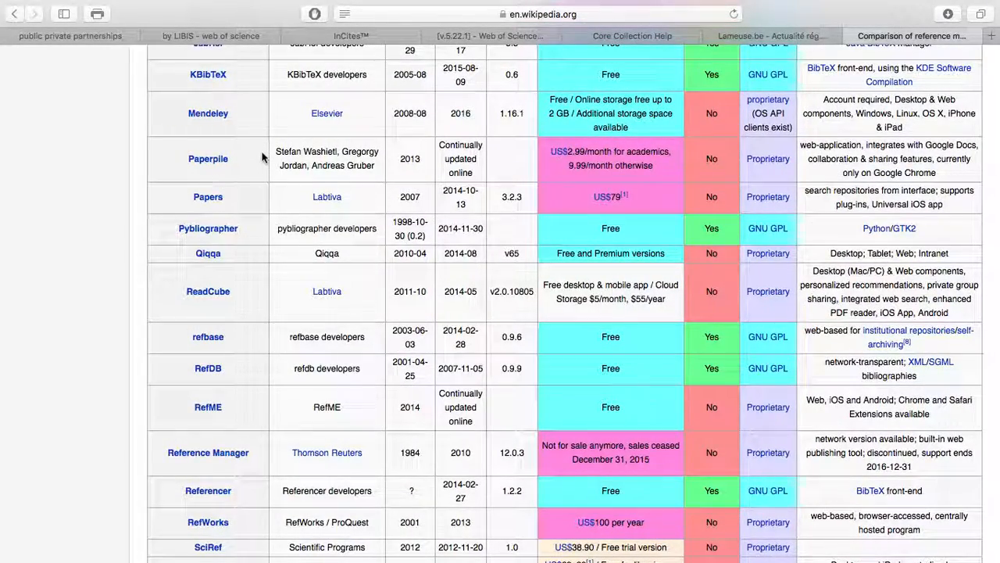
scroll(262, 157, down, 4)
scroll(263, 156, up, 2)
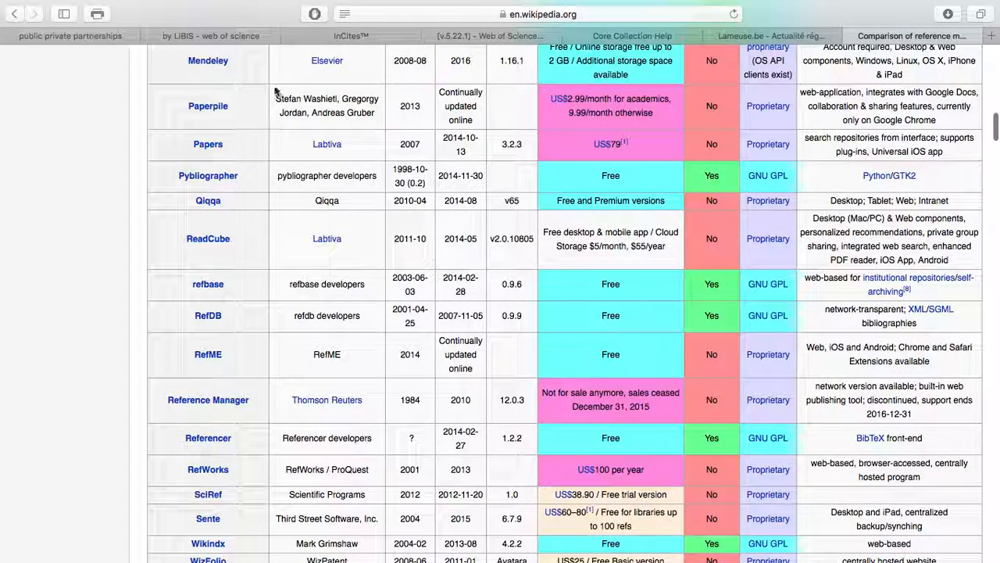
scroll(276, 94, up, 1)
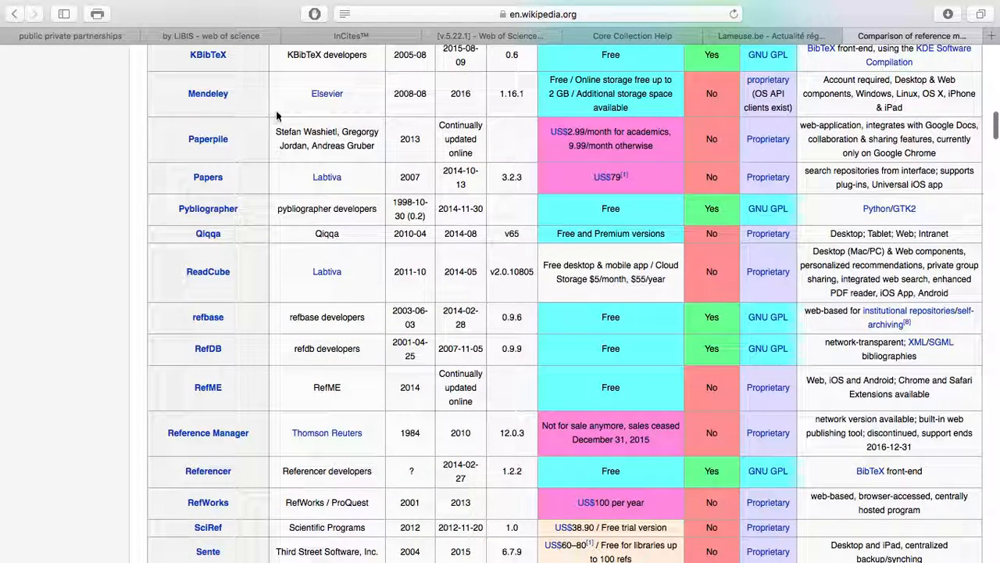
click(198, 94)
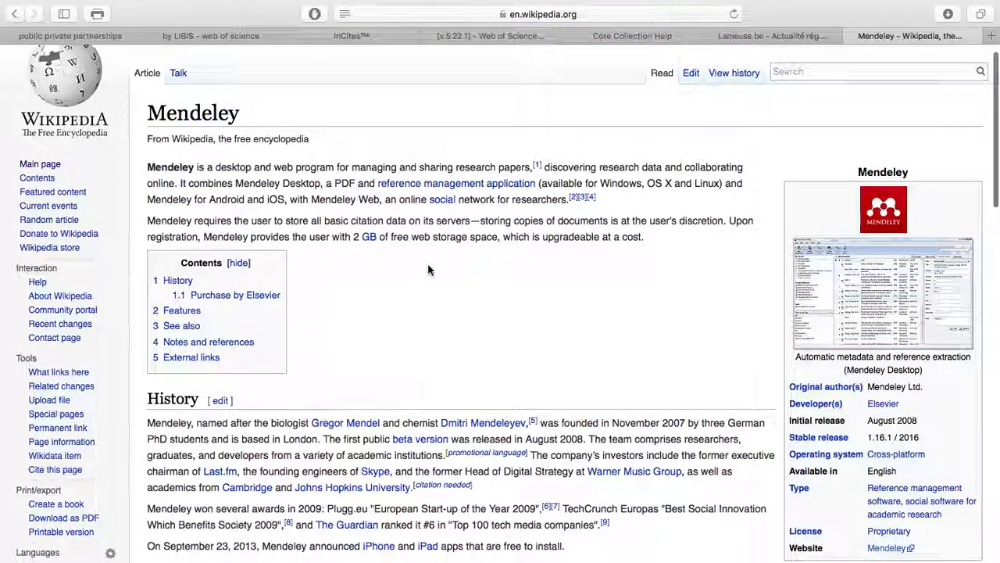
click(201, 357)
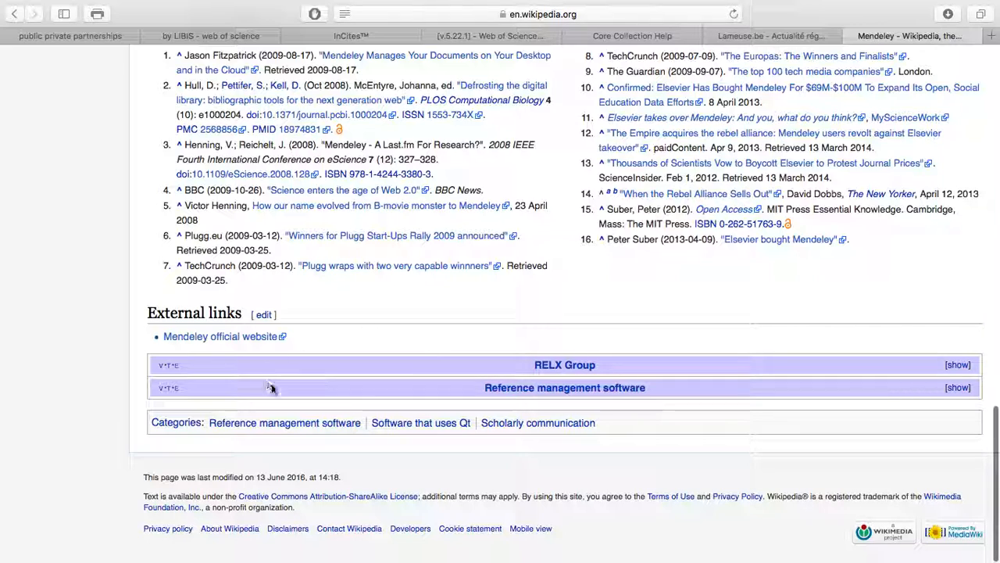
click(211, 343)
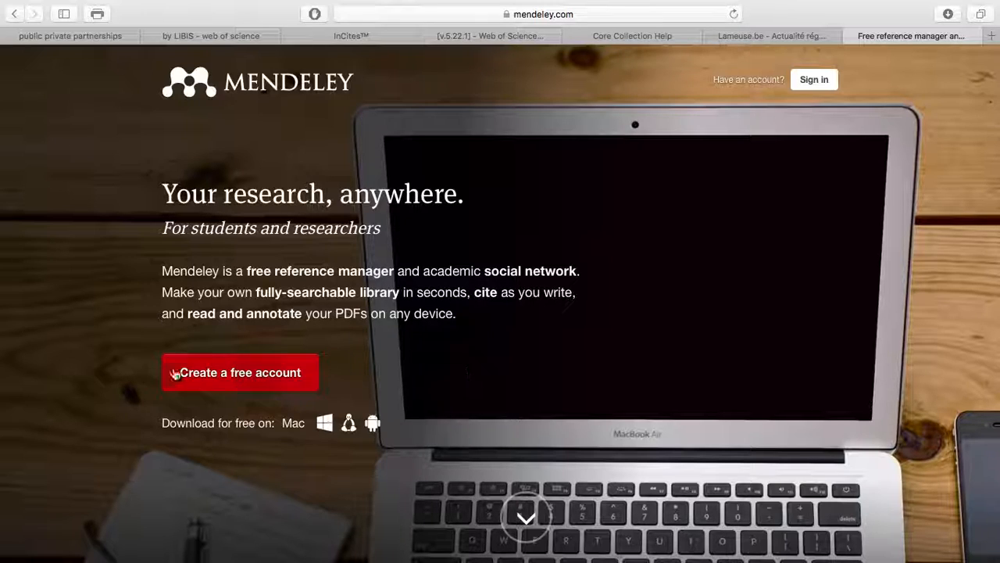
Step: Open the Mendeley account creation form, look through its email, name and password fields, and return to the home page
click(251, 375)
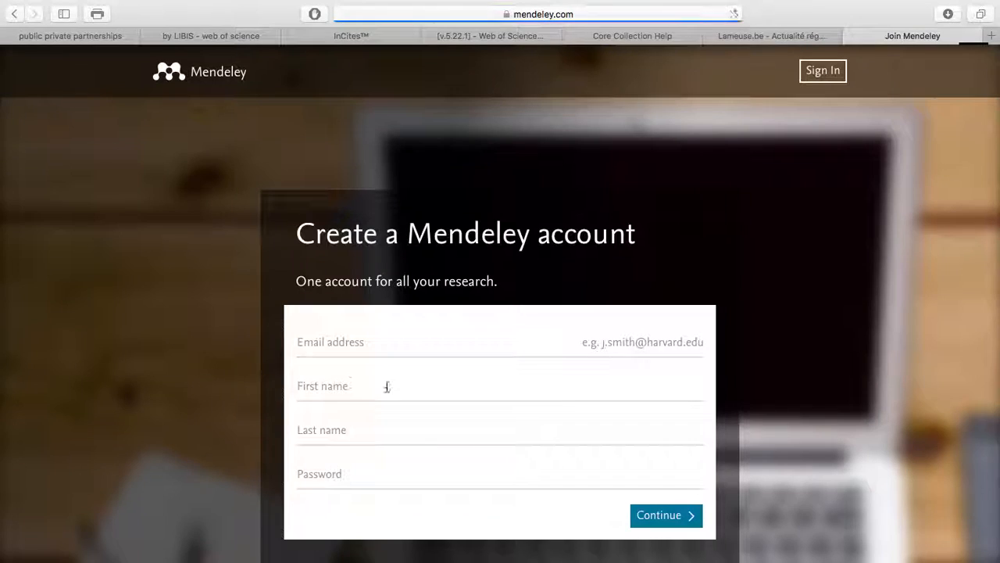
click(414, 336)
click(412, 379)
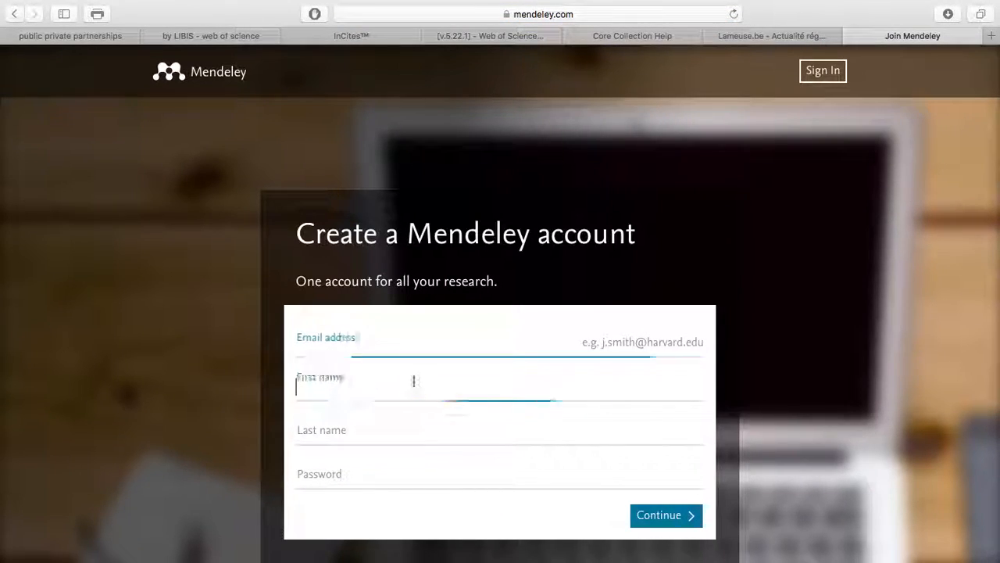
click(383, 430)
click(382, 466)
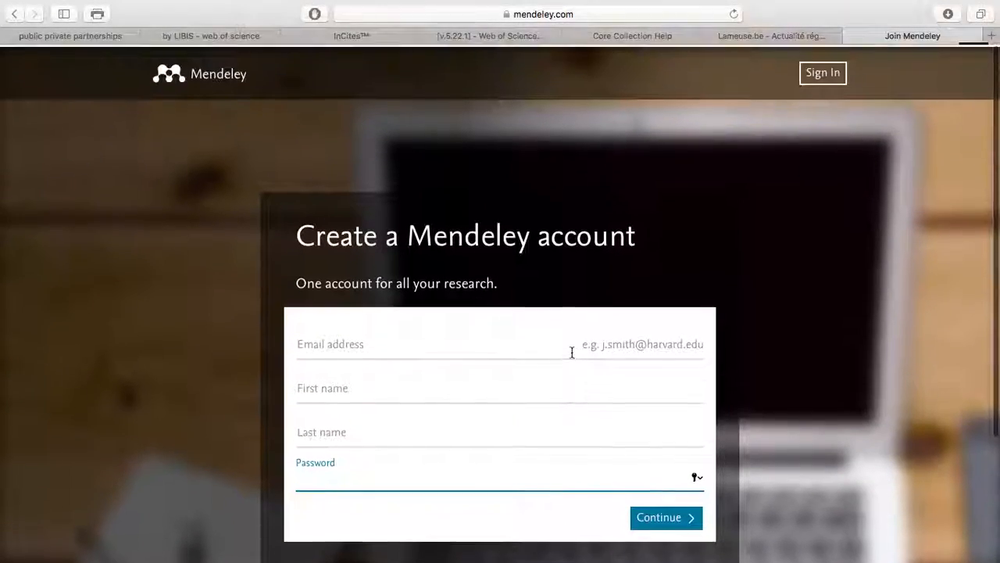
click(199, 71)
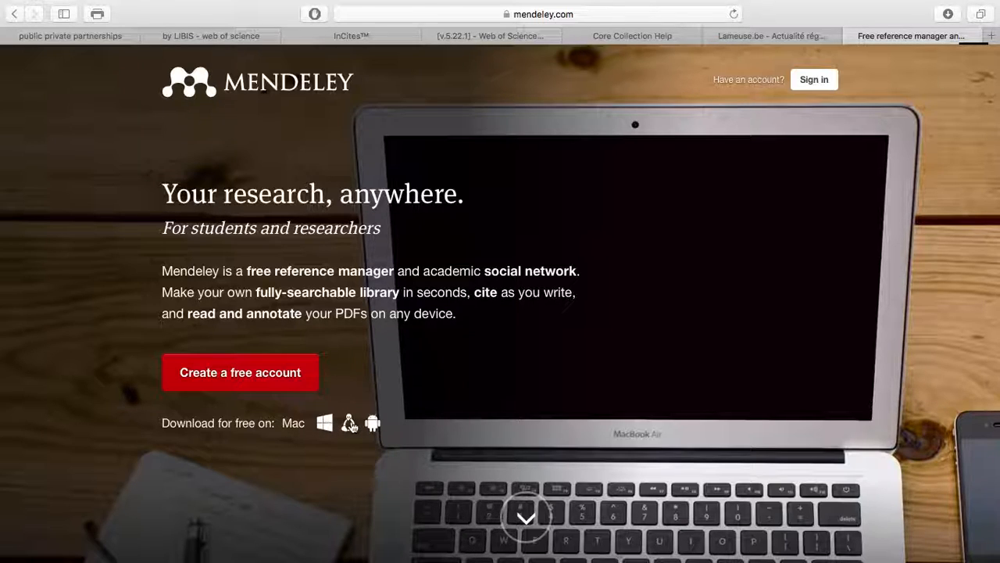
Step: Sign in to the Mendeley website with the existing account and open the Mendeley Desktop download page
click(835, 79)
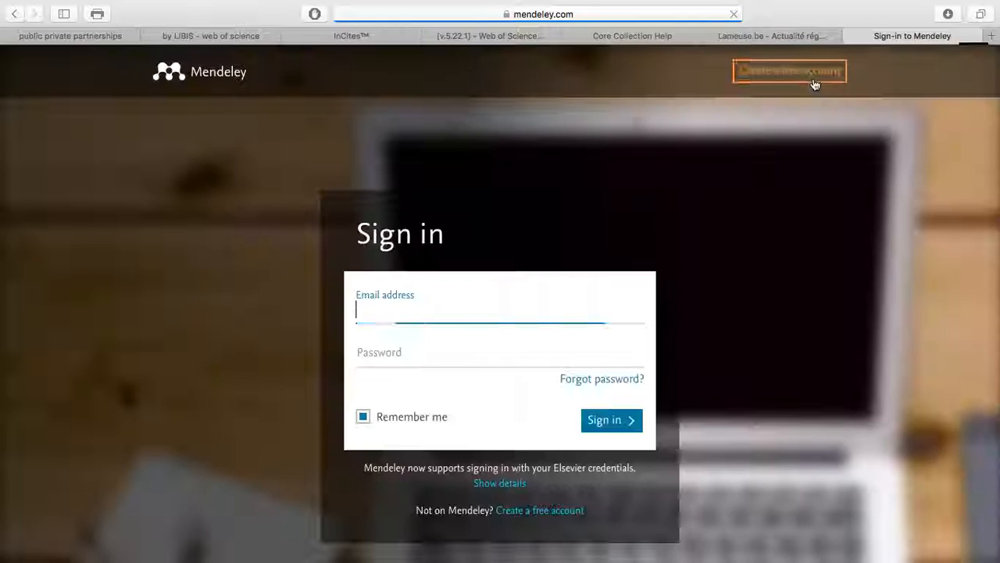
click(630, 425)
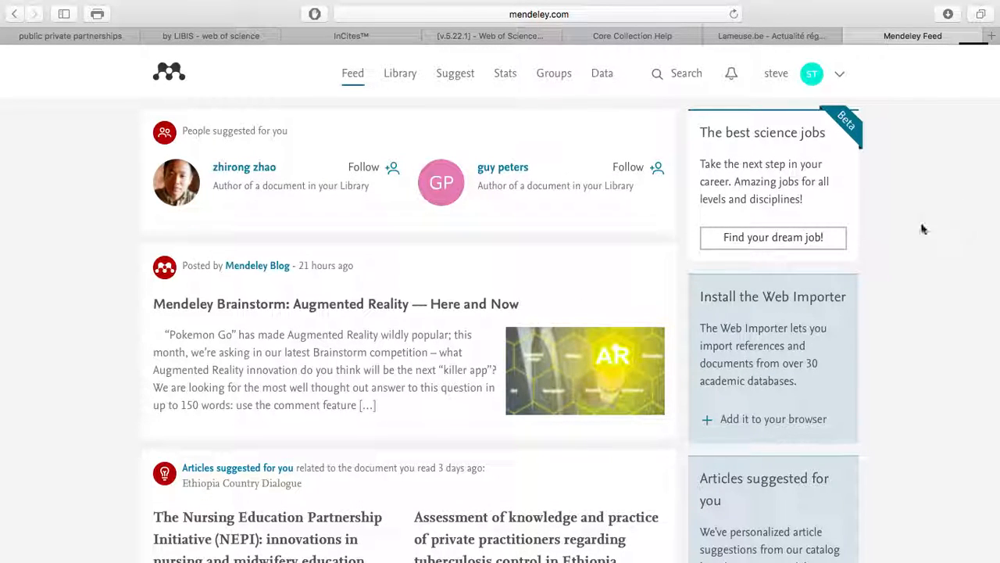
click(841, 77)
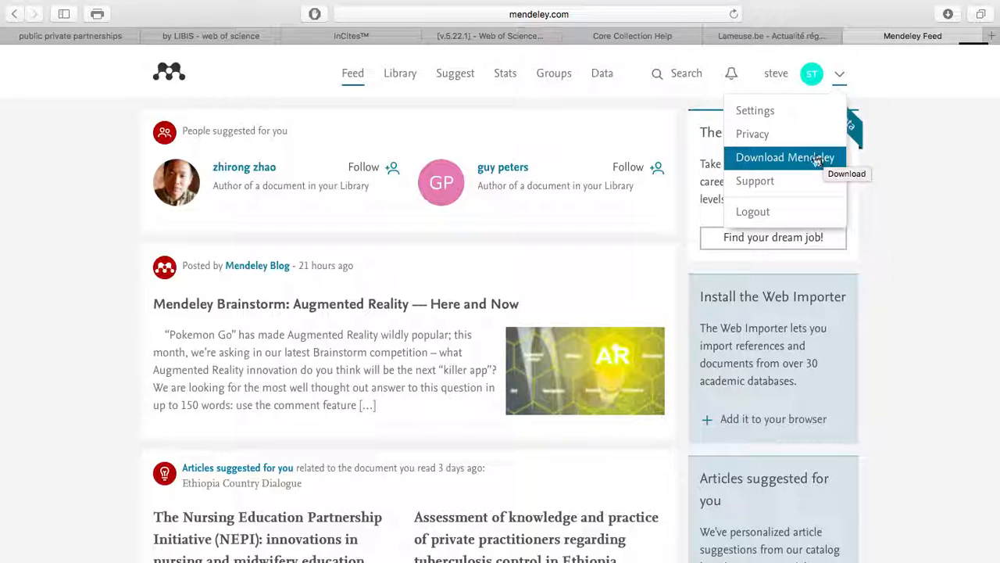
click(786, 161)
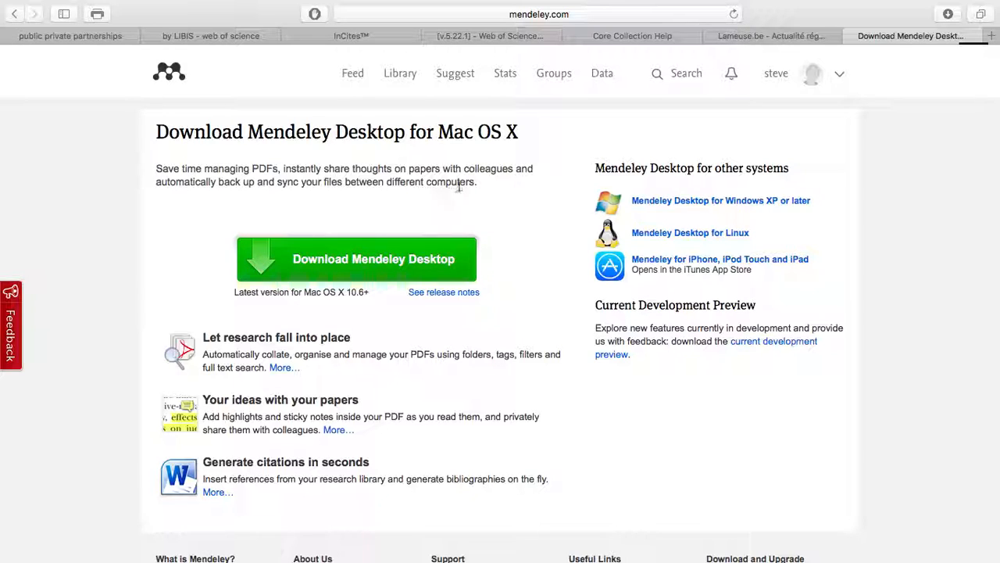
Step: Switch to Mendeley Desktop, make its window full screen, and go to the beginning of the All Documents list
key(ctrl+Up)
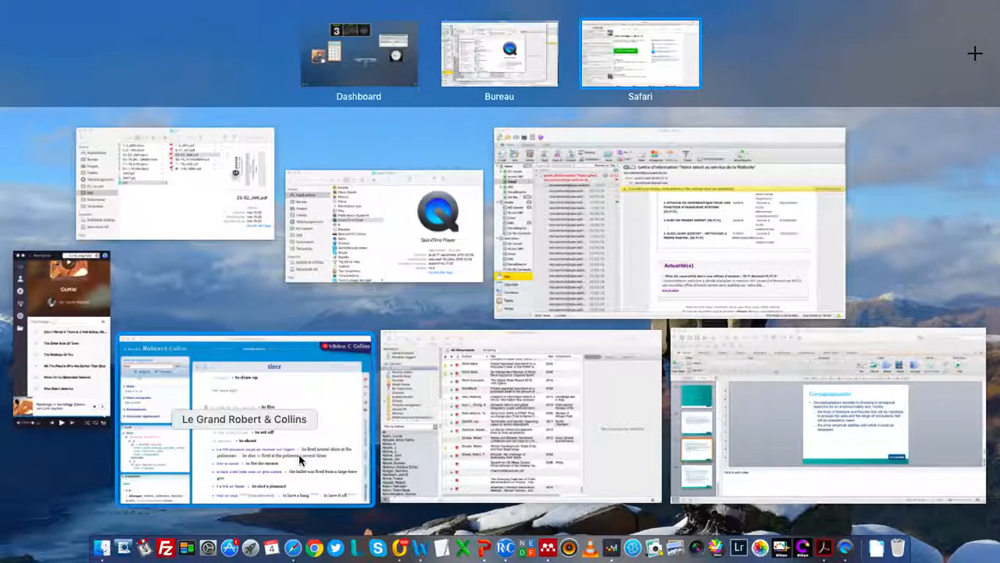
click(589, 454)
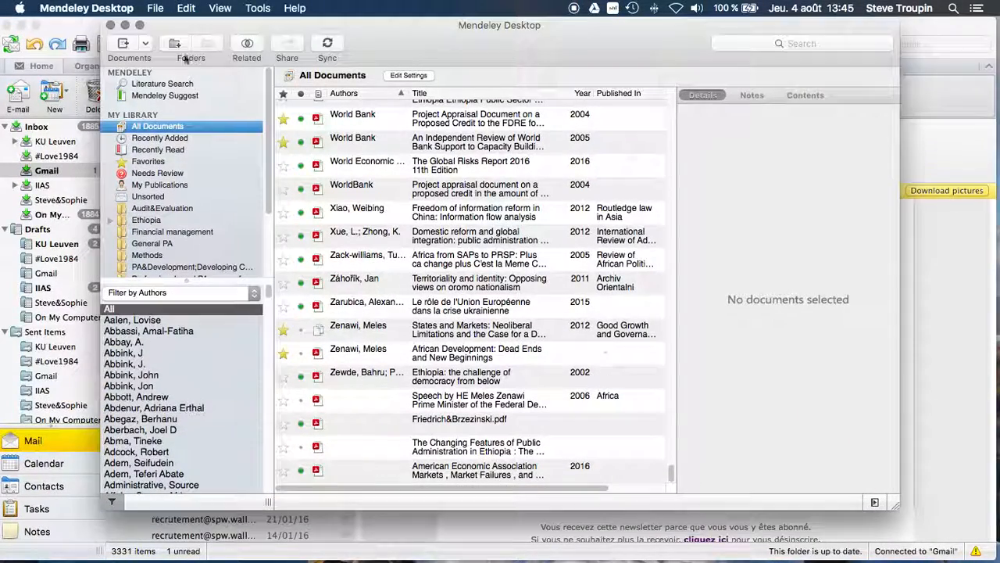
click(139, 26)
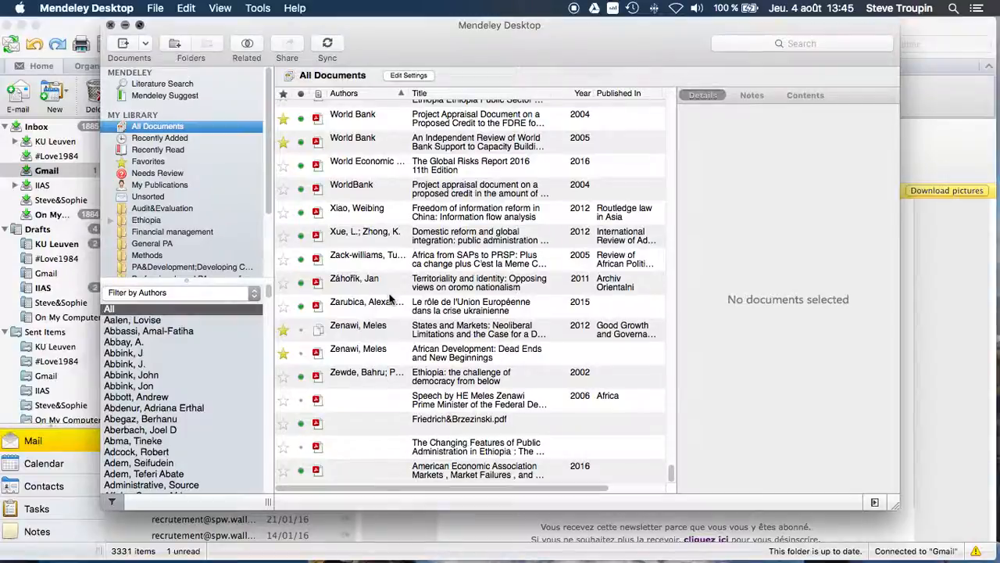
scroll(387, 289, up, 10)
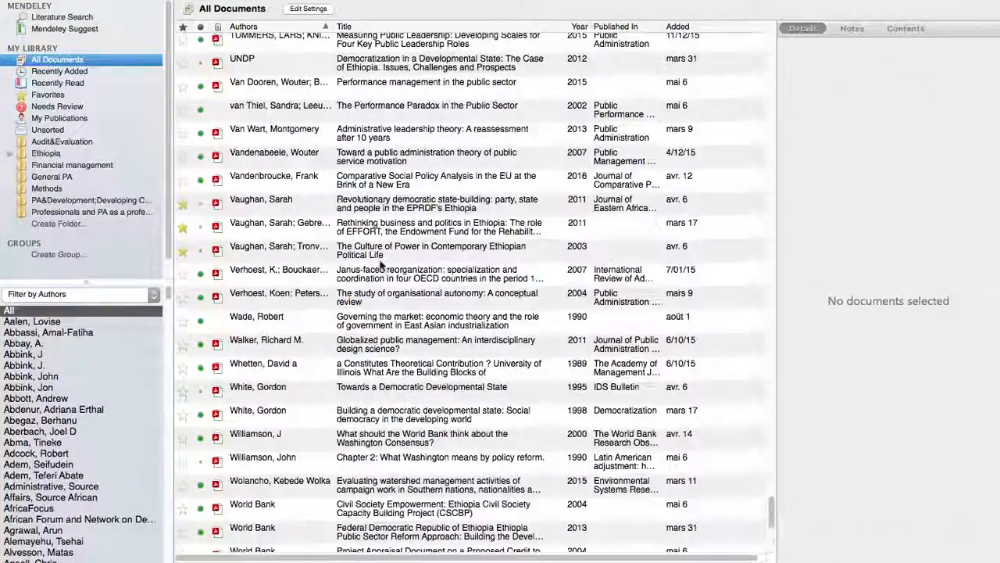
scroll(382, 268, up, 15)
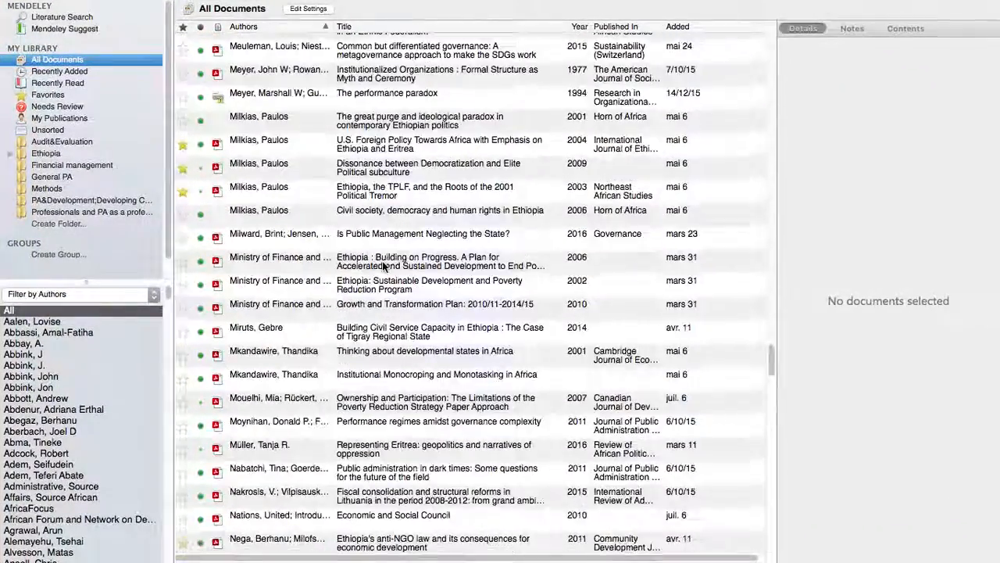
scroll(387, 262, up, 20)
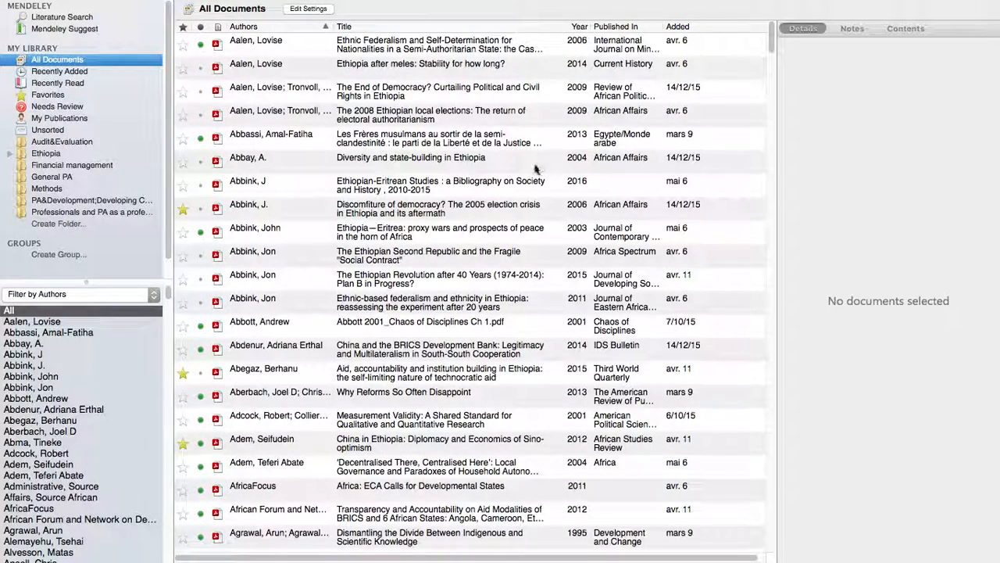
Step: Select the 2006 article on ethnic federalism in Ethiopia, review its document details, and open its attached PDF
click(275, 46)
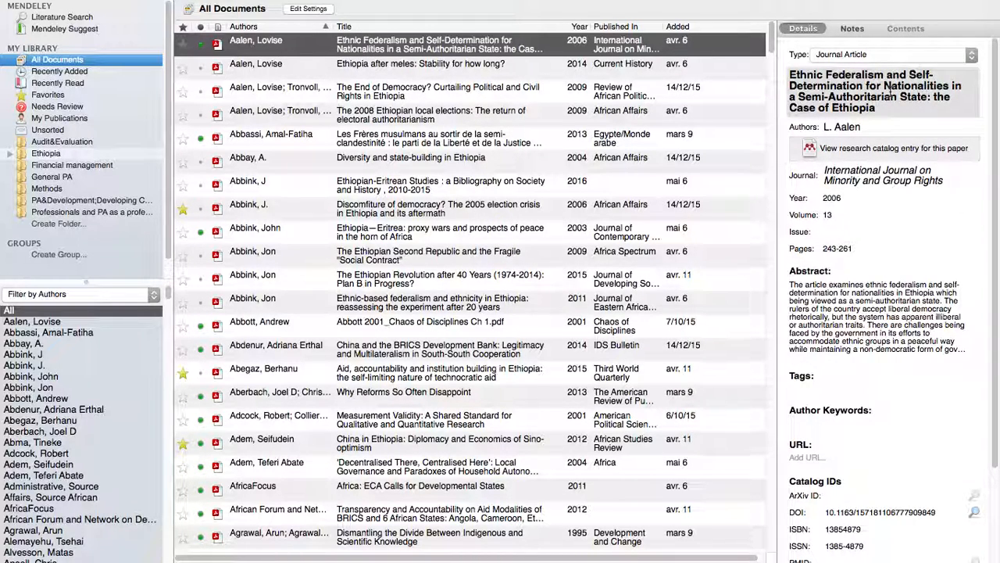
scroll(890, 92, down, 2)
scroll(895, 89, up, 3)
scroll(899, 110, down, 4)
scroll(902, 132, down, 3)
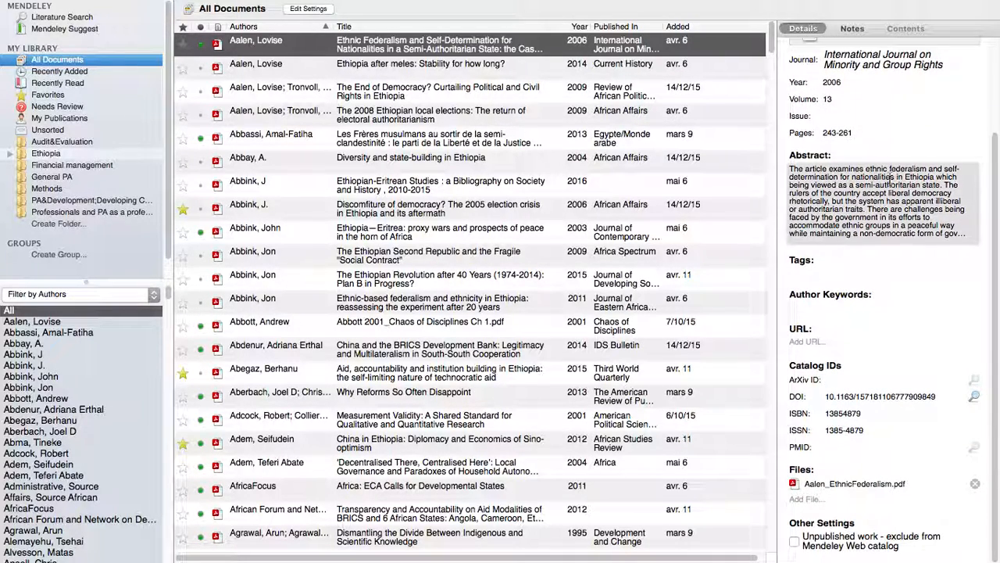
double_click(857, 484)
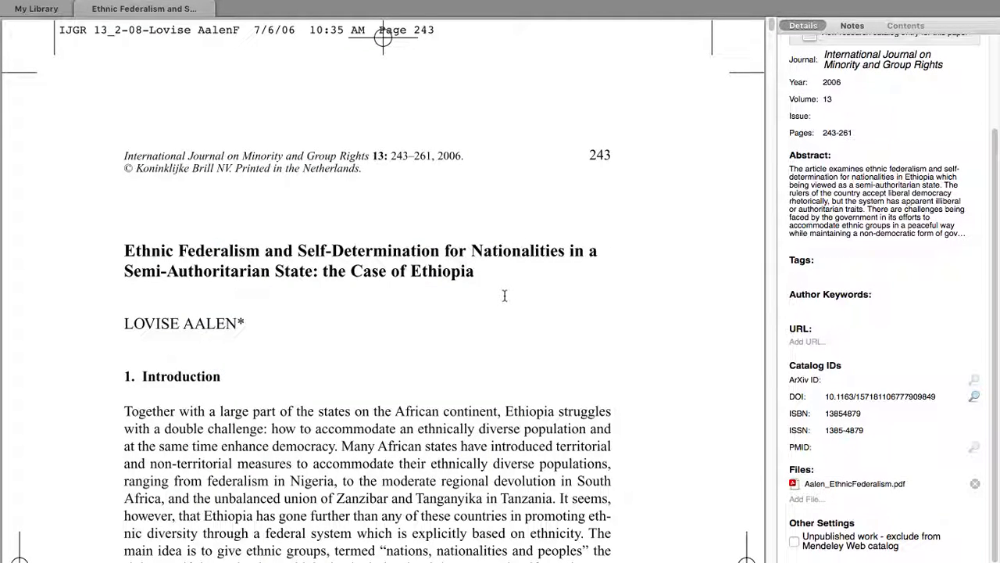
mouse_move(302, 3)
click(219, 8)
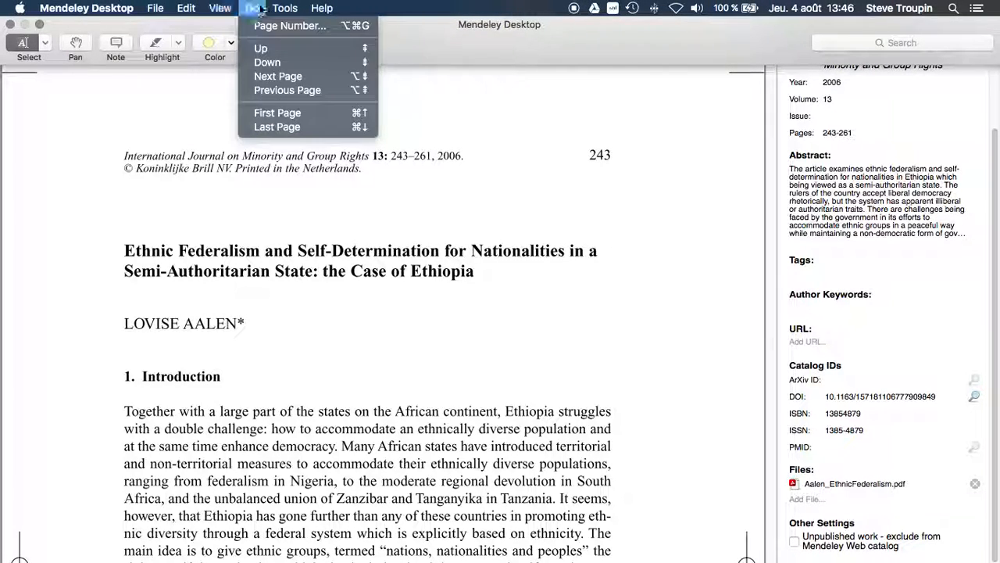
mouse_move(192, 10)
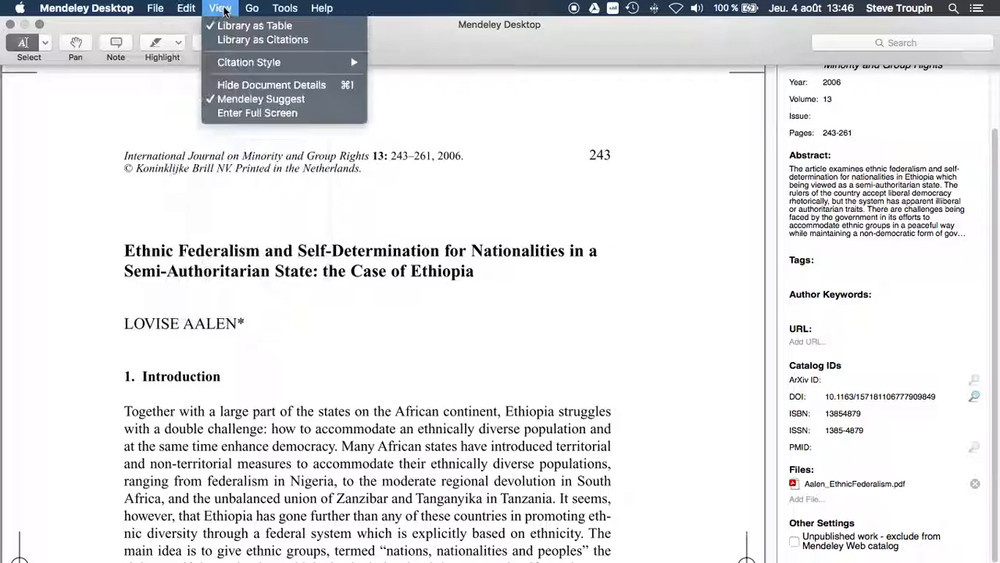
click(658, 221)
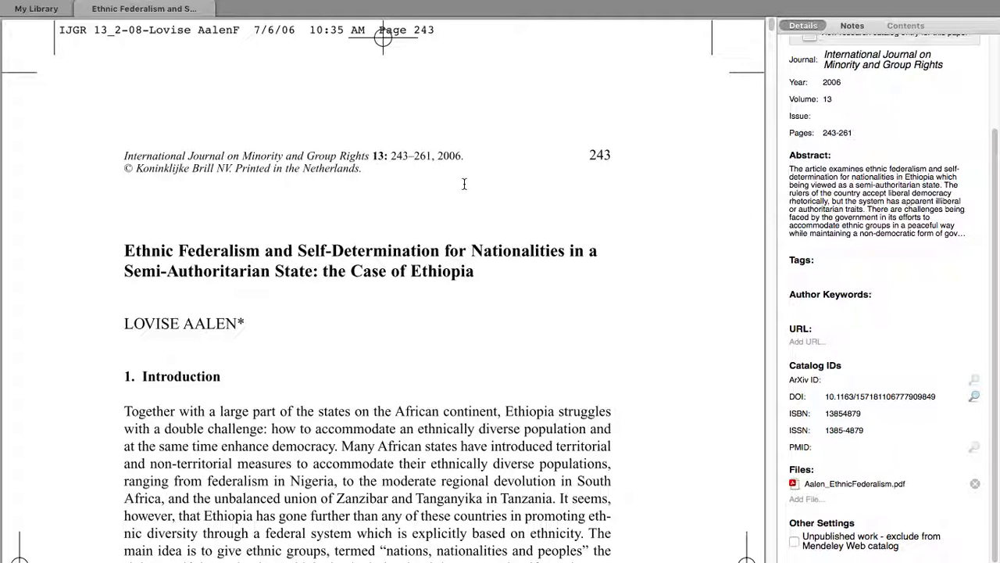
Step: Hide the details pane beside the article and highlight two passages in the introduction, including "Many African states have"
key(F4)
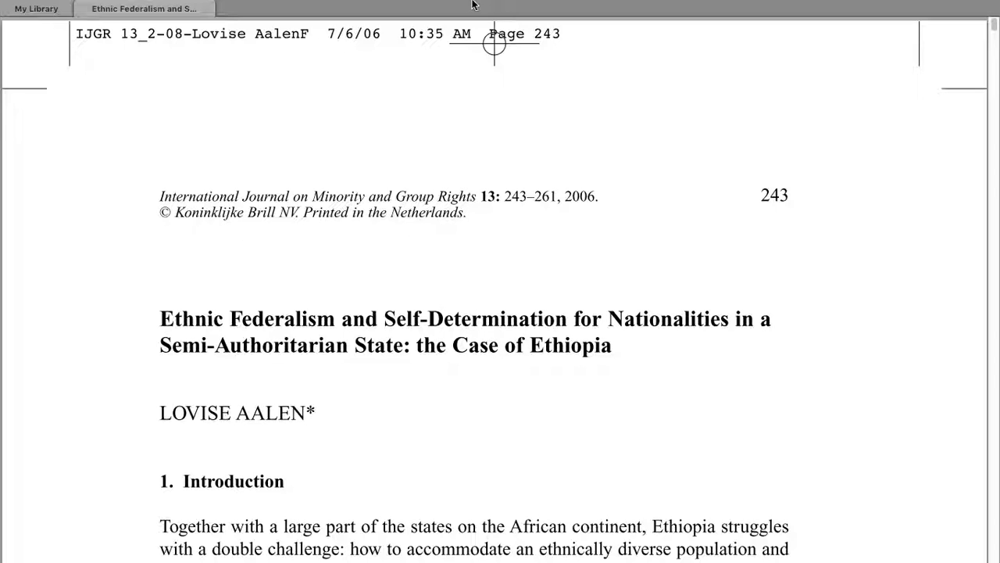
mouse_move(472, 4)
click(162, 41)
scroll(469, 330, down, 5)
drag(488, 427, 625, 424)
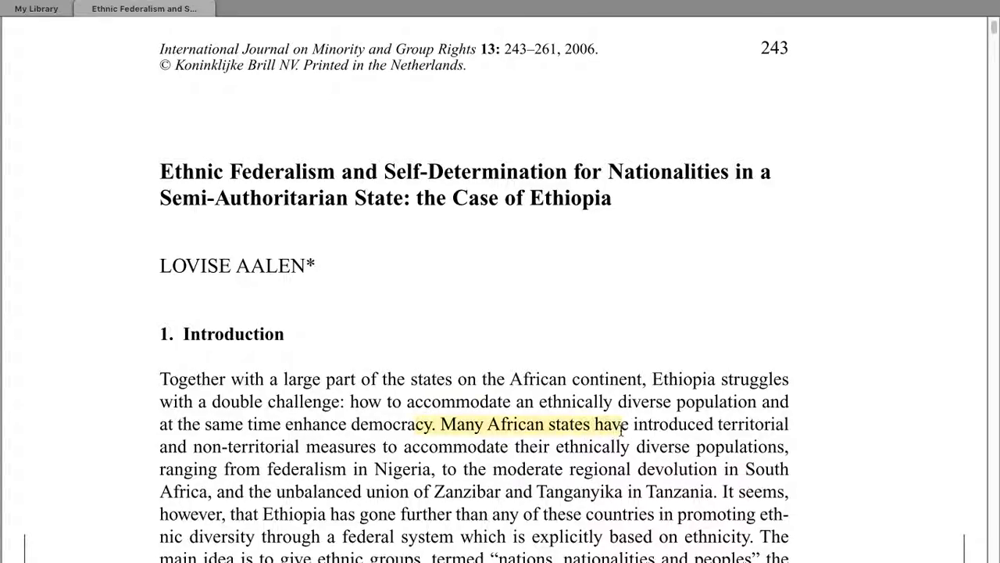
scroll(625, 423, down, 5)
drag(160, 406, 629, 407)
Step: Remove both highlights from the article's introduction
scroll(614, 429, down, 4)
right_click(512, 247)
click(601, 328)
scroll(619, 225, up, 3)
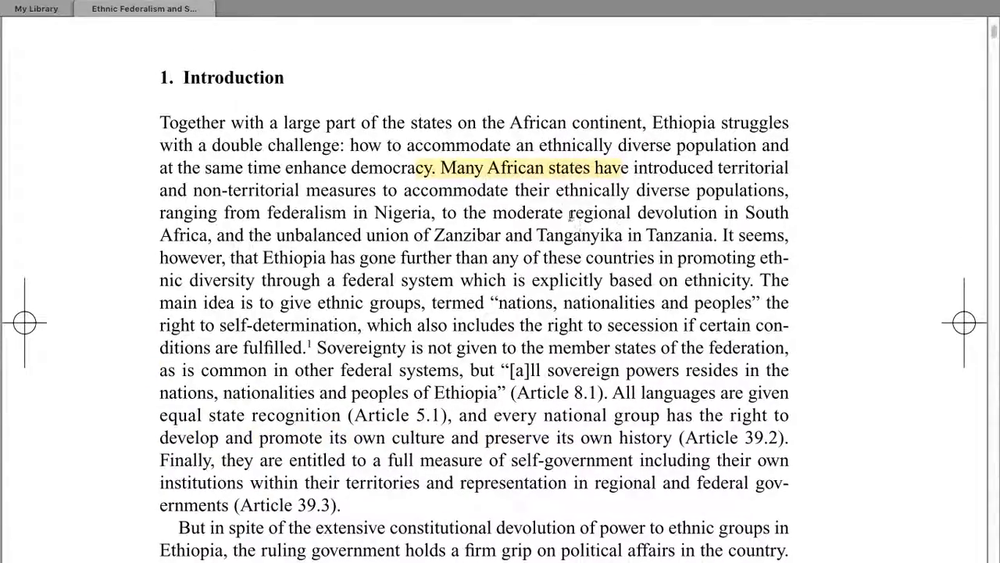
right_click(559, 174)
click(609, 242)
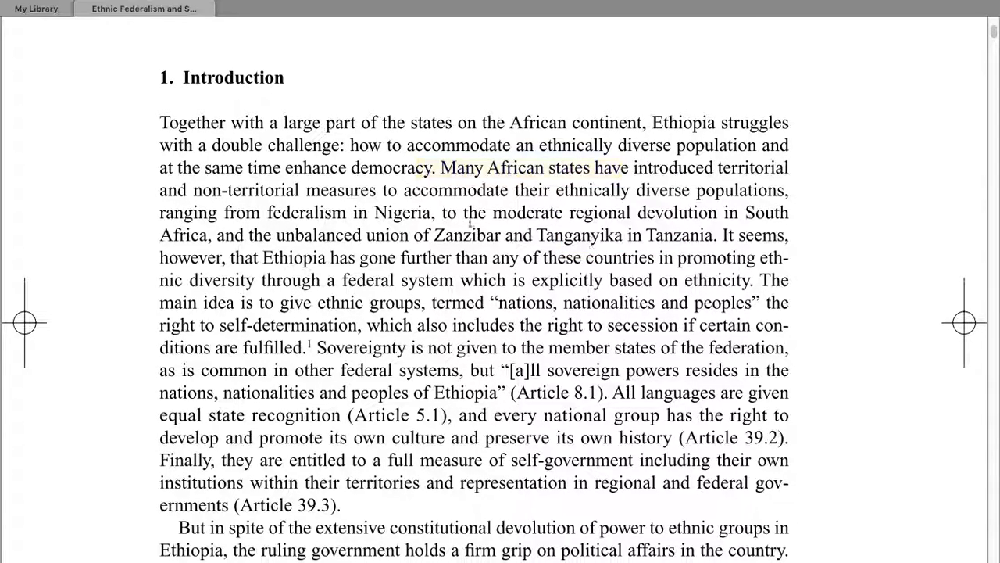
Step: Add a note reading "sdvsdvsdv" to the first paragraph of the introduction
click(467, 222)
text(s)
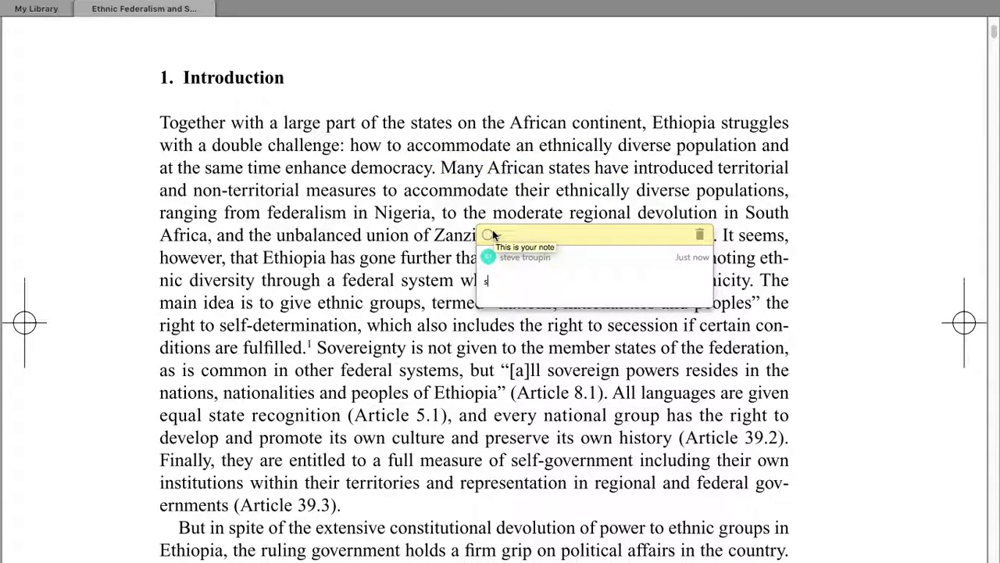
text(dvsdvsdv)
Step: Try to delete the note in the introduction and dismiss the deletion request
click(701, 236)
click(700, 234)
scroll(680, 235, up, 5)
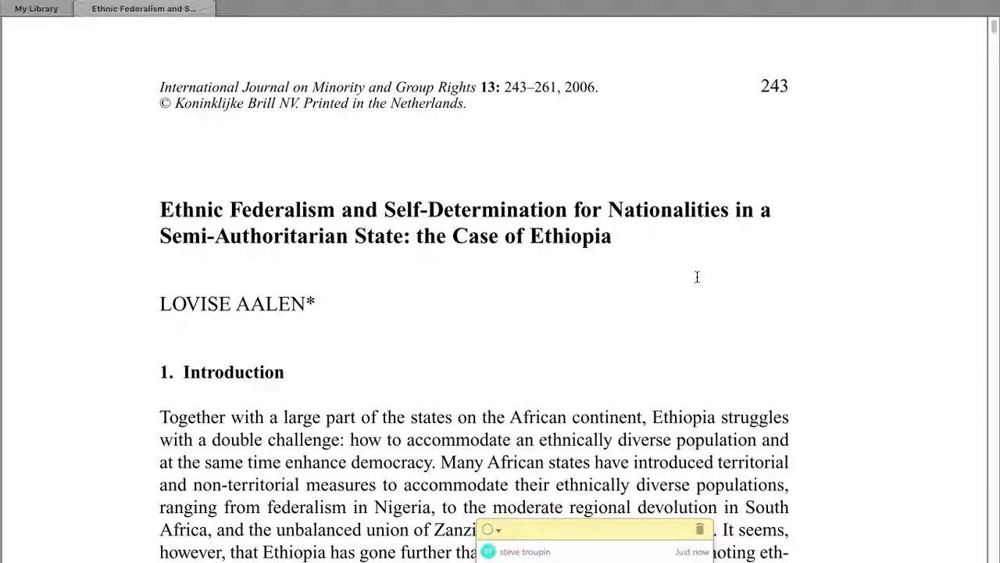
scroll(711, 367, down, 3)
click(701, 410)
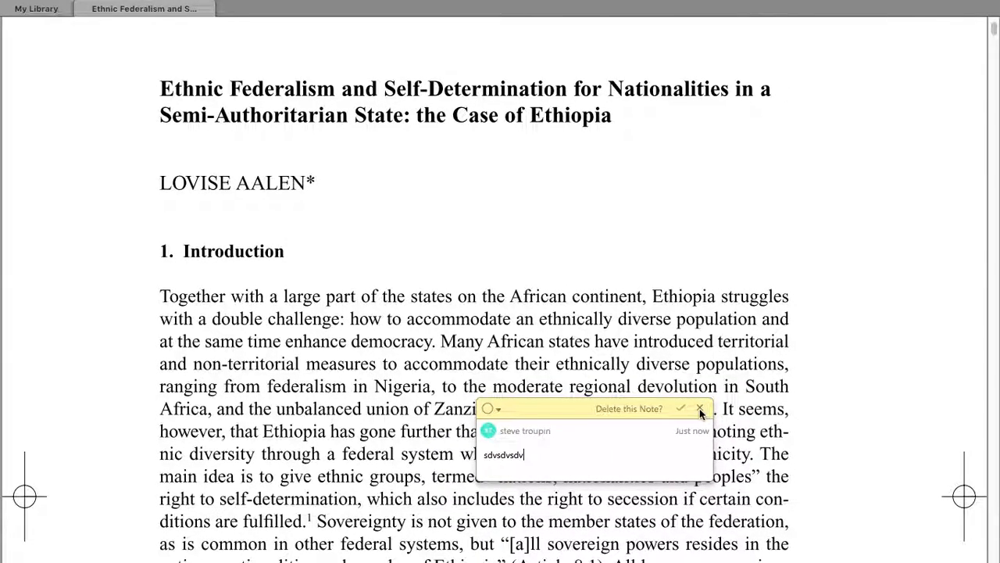
click(697, 409)
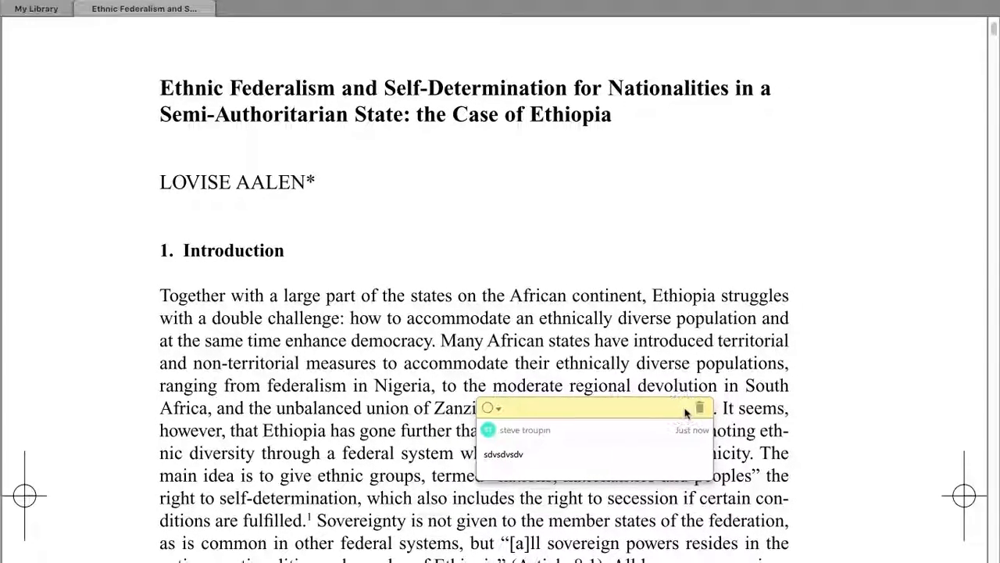
Step: Return to the library, open the preferences, and review the General, Document Details and File Organizer settings
click(86, 9)
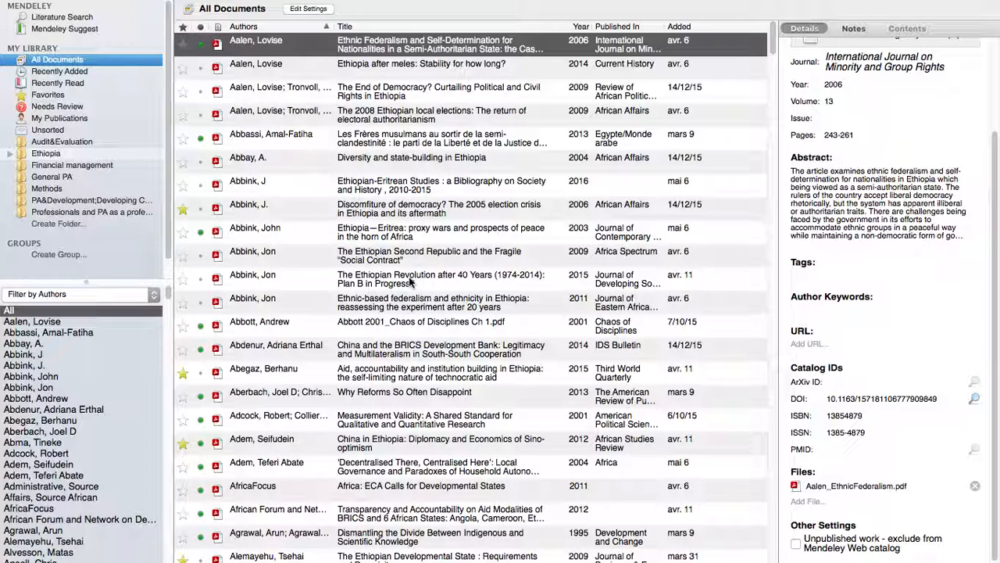
click(153, 7)
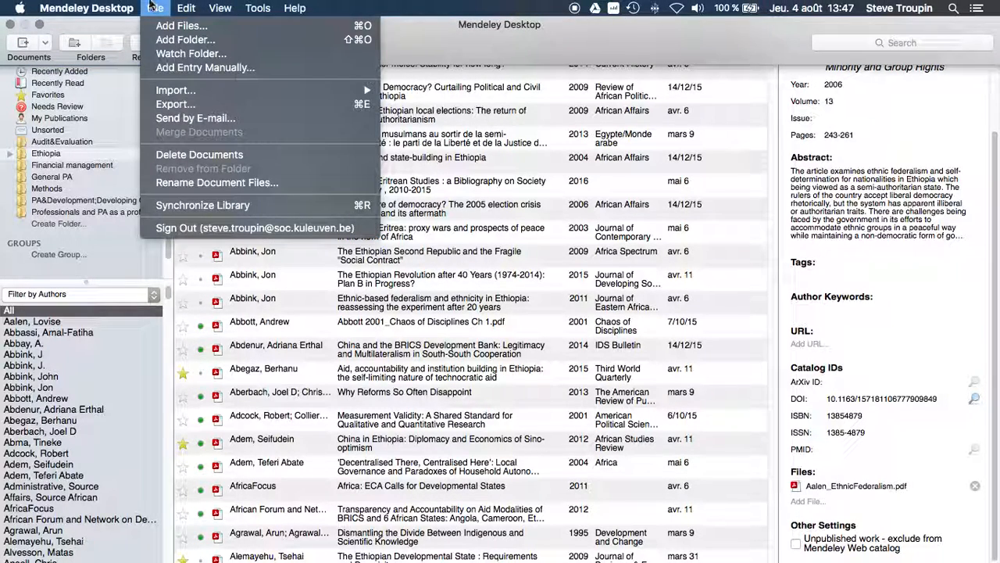
mouse_move(82, 9)
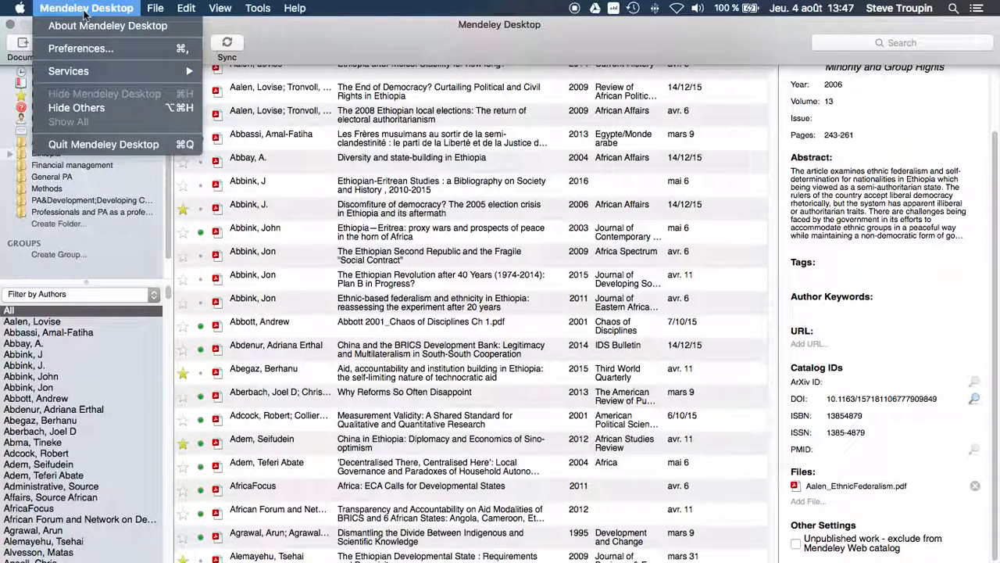
click(126, 50)
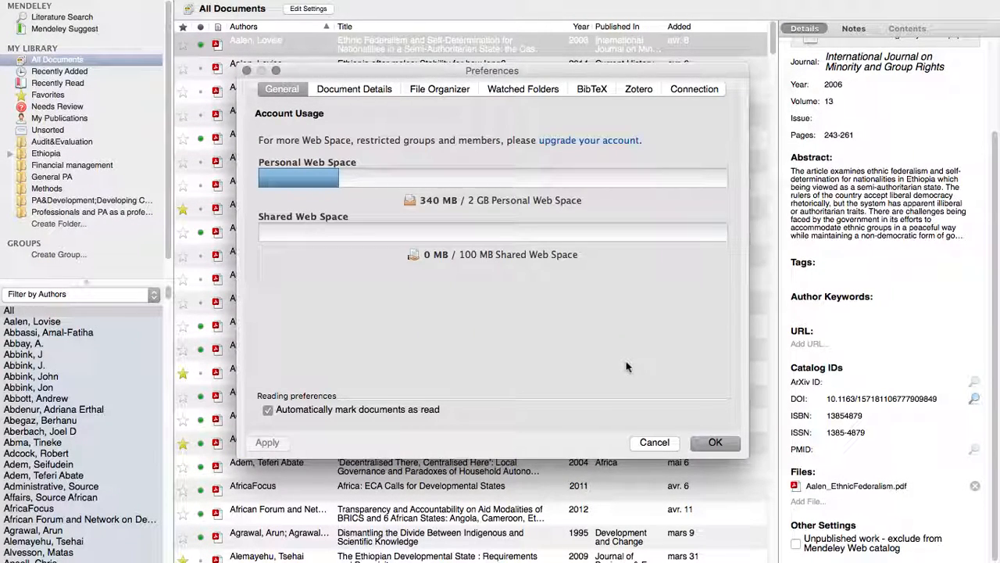
click(364, 92)
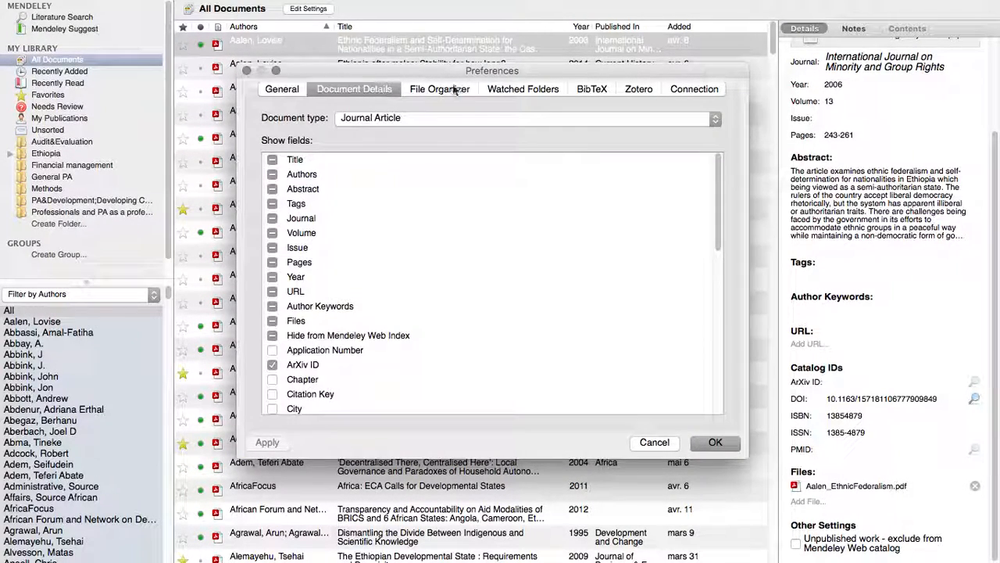
click(455, 90)
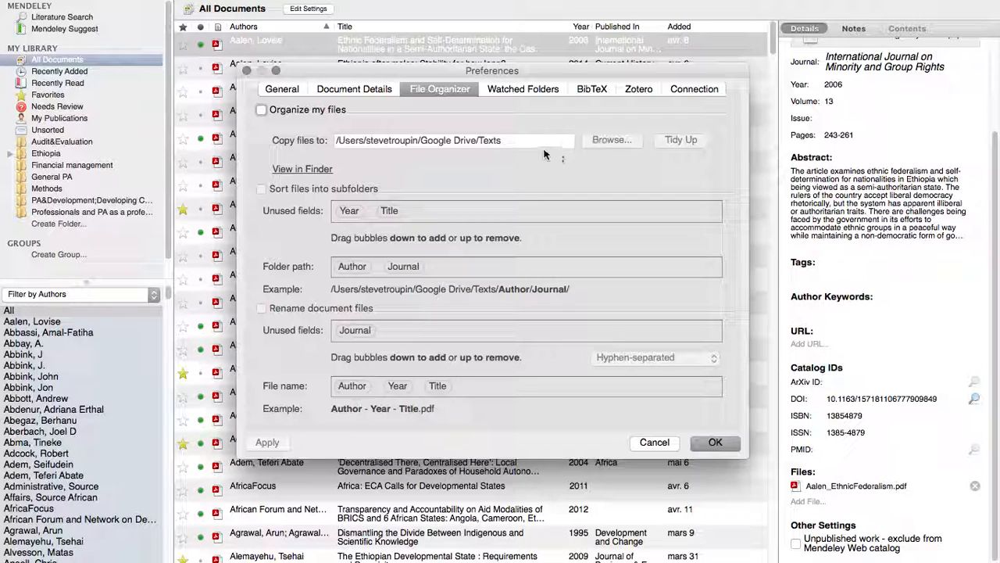
Step: Open the Watched Folders settings and inspect the Texts subfolders under KU Leuven in Google Drive
click(531, 92)
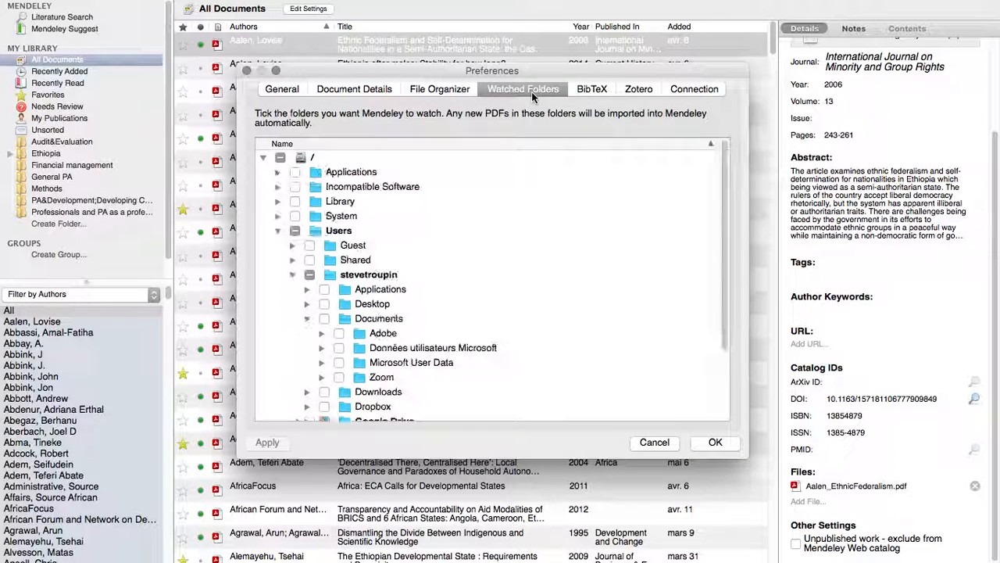
mouse_move(726, 171)
mouse_down()
mouse_move(727, 184)
mouse_move(735, 155)
mouse_up()
scroll(477, 234, down, 3)
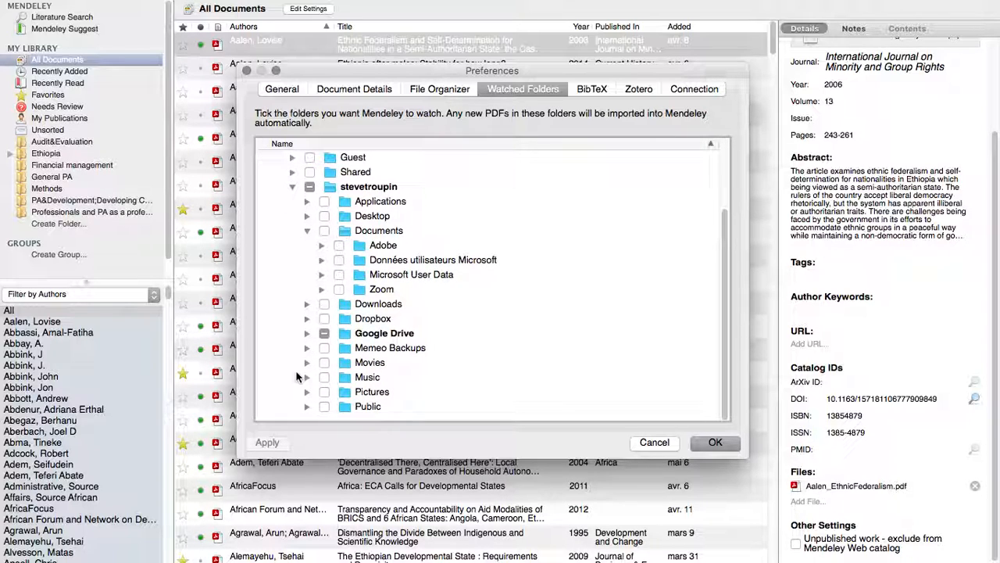
click(306, 334)
scroll(602, 300, down, 3)
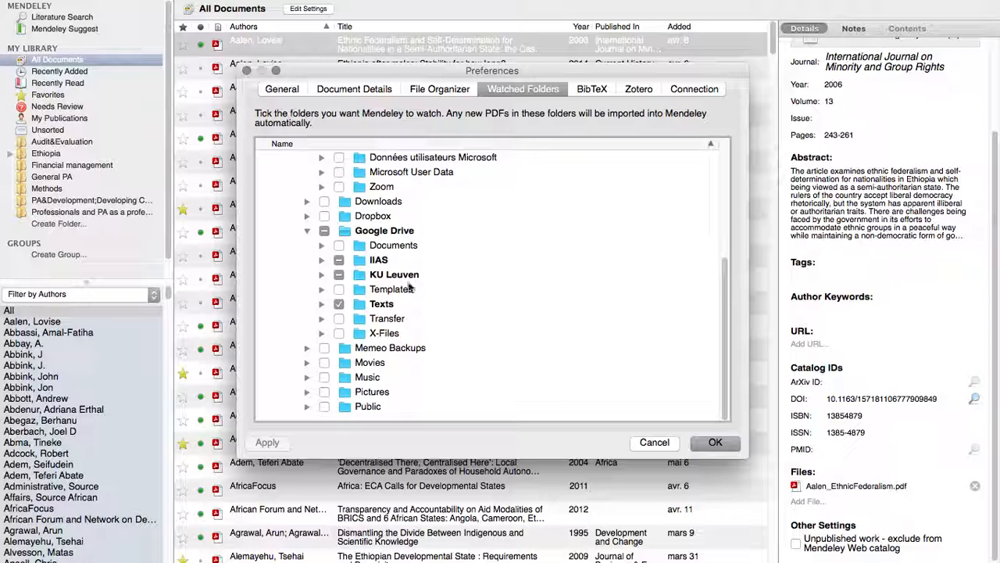
click(322, 277)
scroll(633, 288, down, 2)
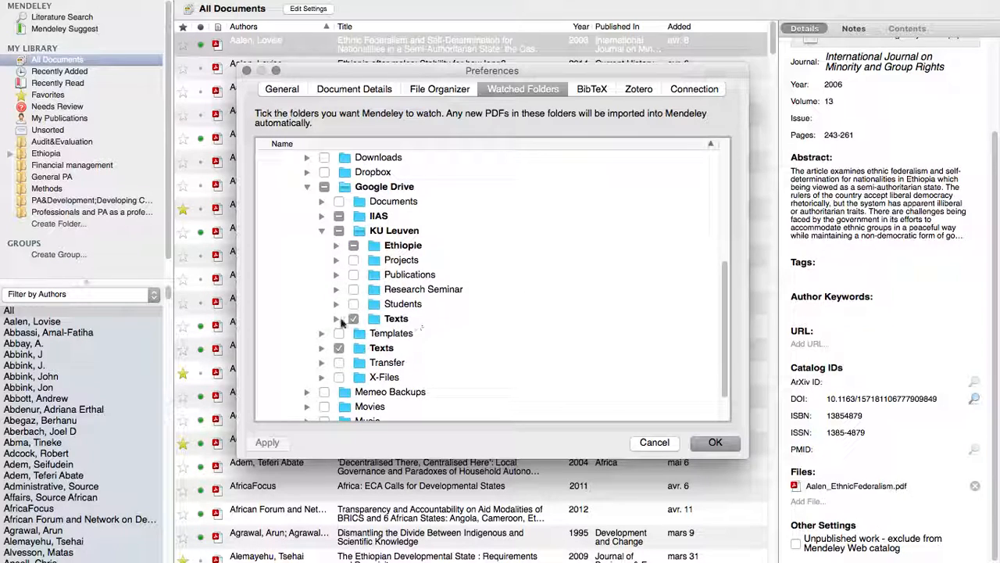
click(336, 319)
scroll(414, 266, down, 3)
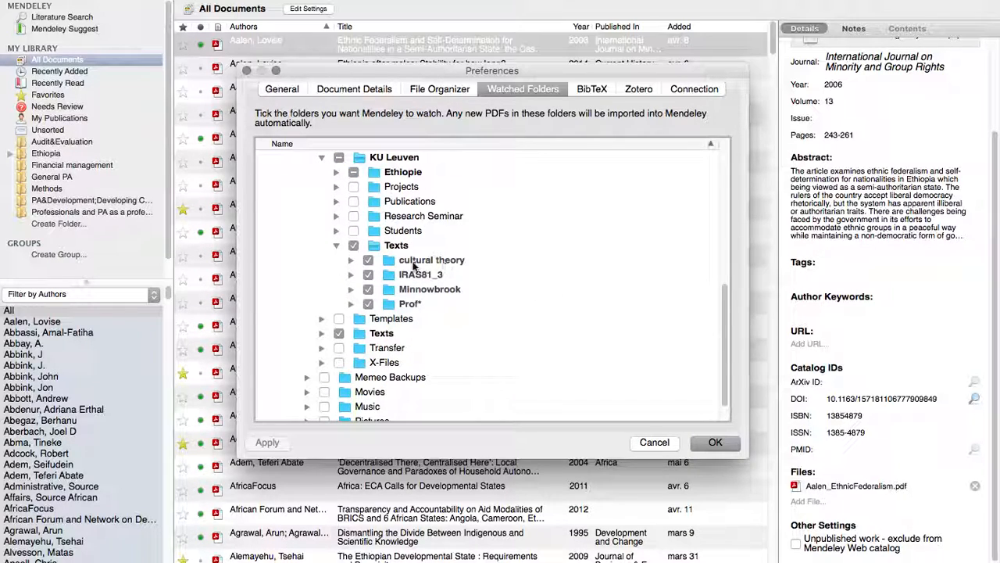
Step: Look through the subfolders of Ethiopie under KU Leuven and collapse the KU Leuven folder
scroll(410, 262, up, 3)
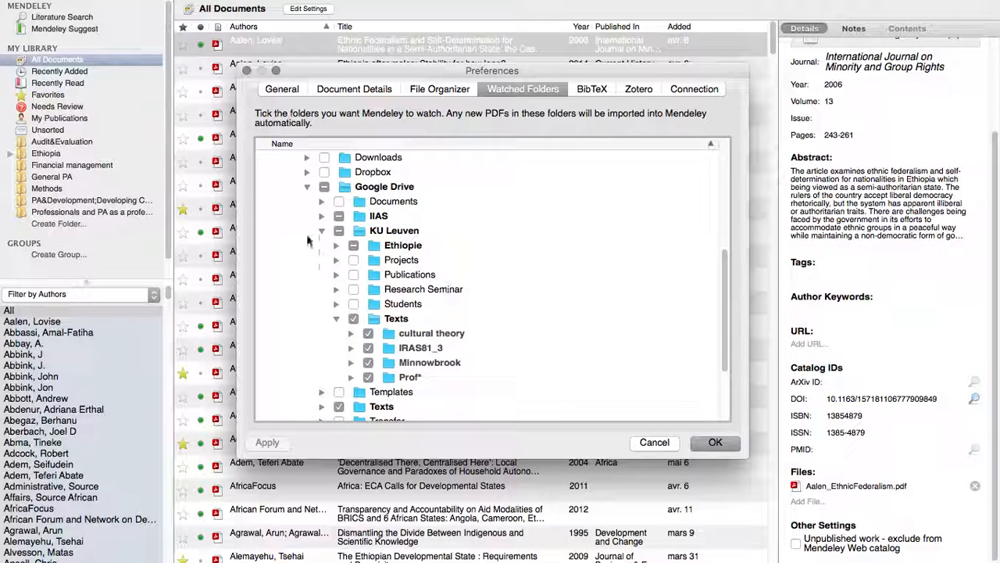
click(336, 245)
scroll(660, 303, down, 3)
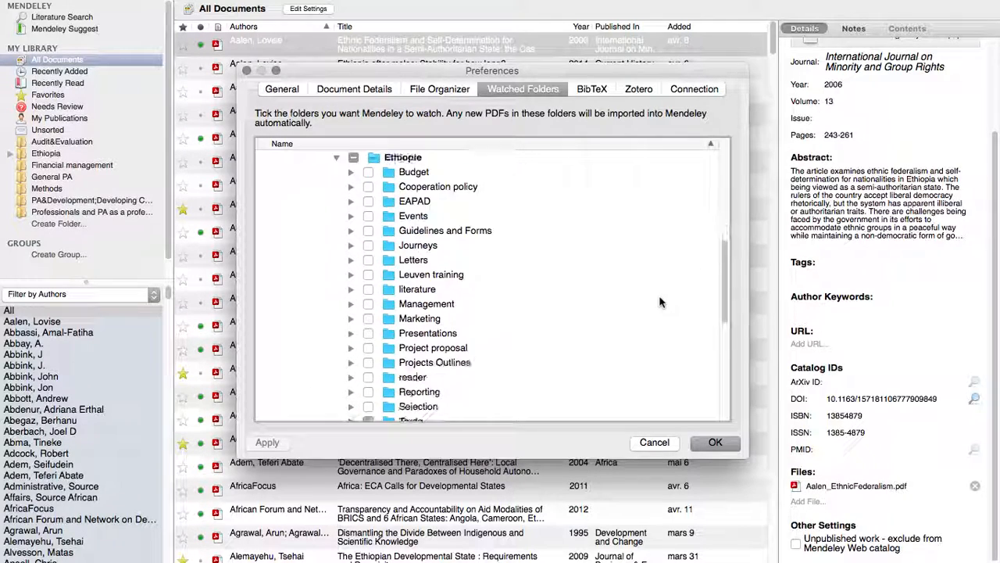
scroll(661, 302, down, 3)
scroll(422, 321, up, 5)
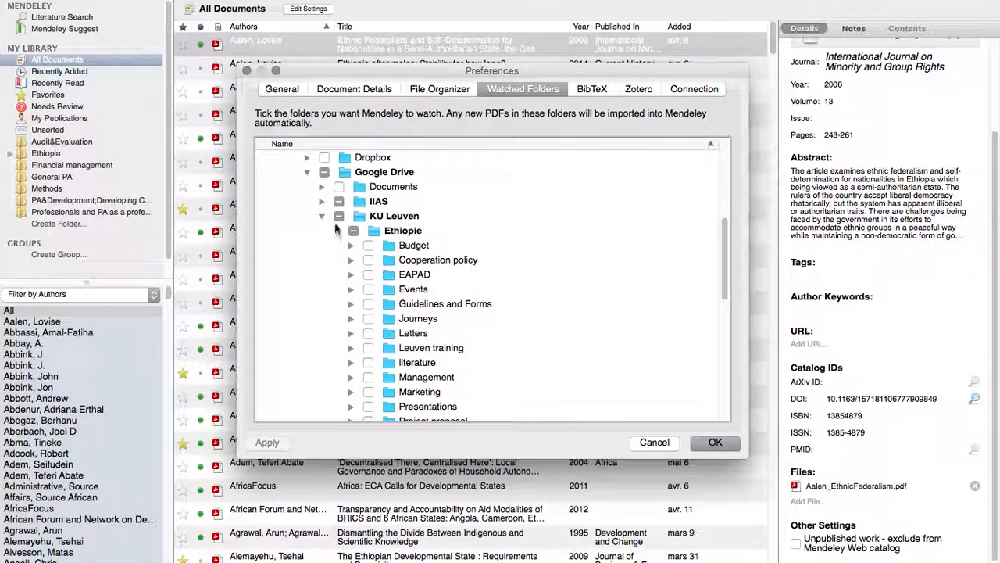
click(321, 215)
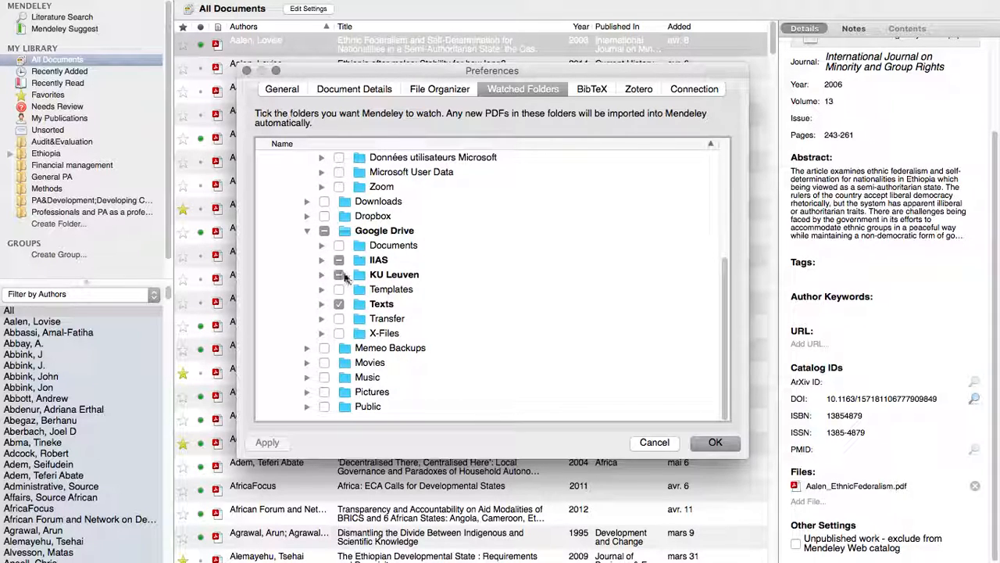
Step: Expand the IIAS folder in Google Drive and check which of its subfolders are watched
click(322, 259)
scroll(344, 274, down, 3)
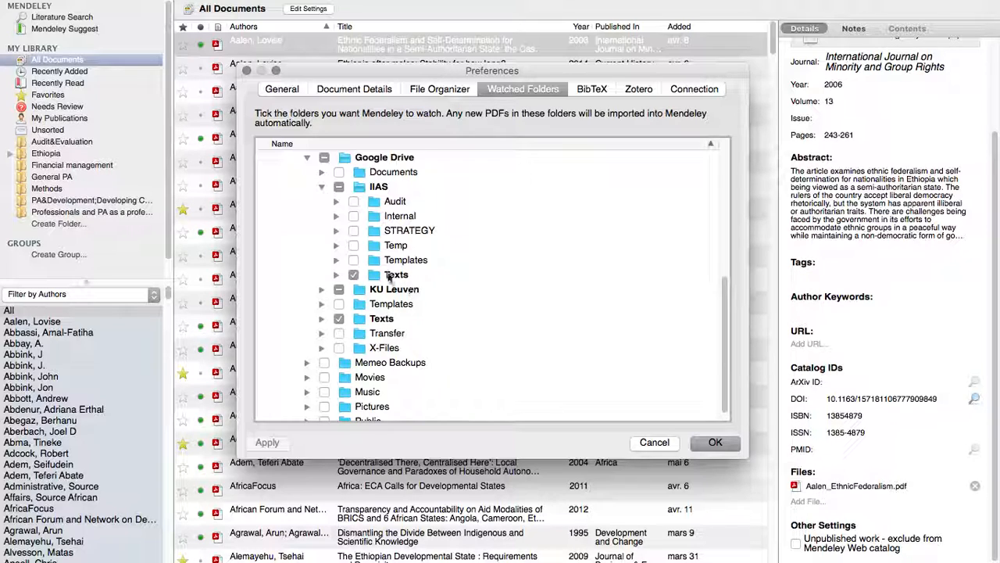
scroll(318, 278, up, 2)
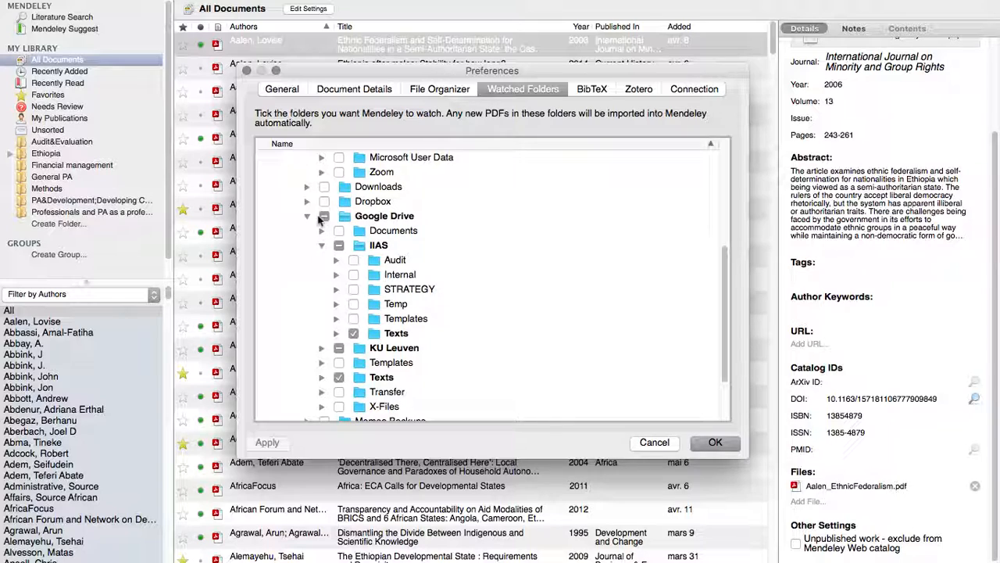
Step: Tick the whole Google Drive folder as watched, and cancel the preferences without applying the change
click(324, 217)
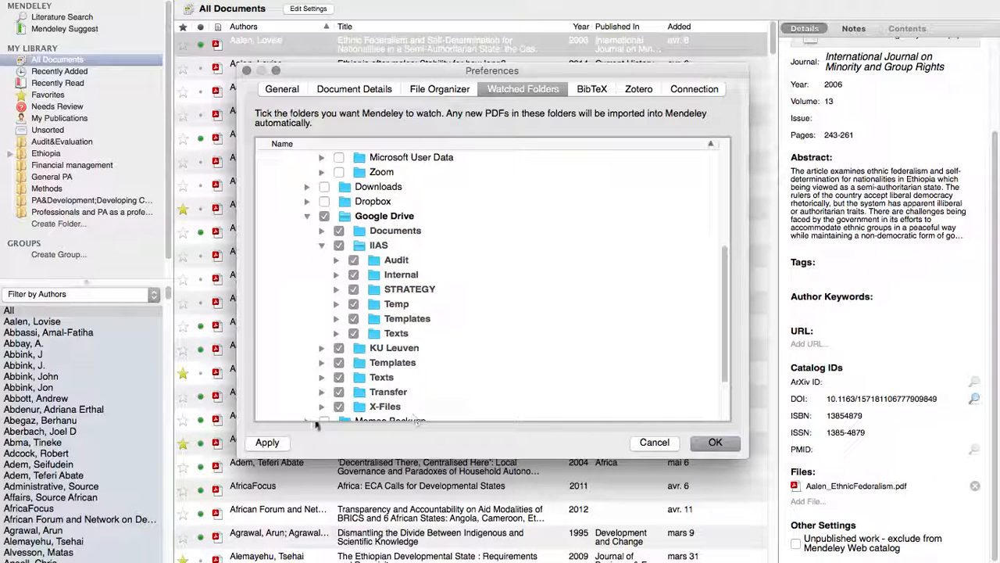
click(655, 442)
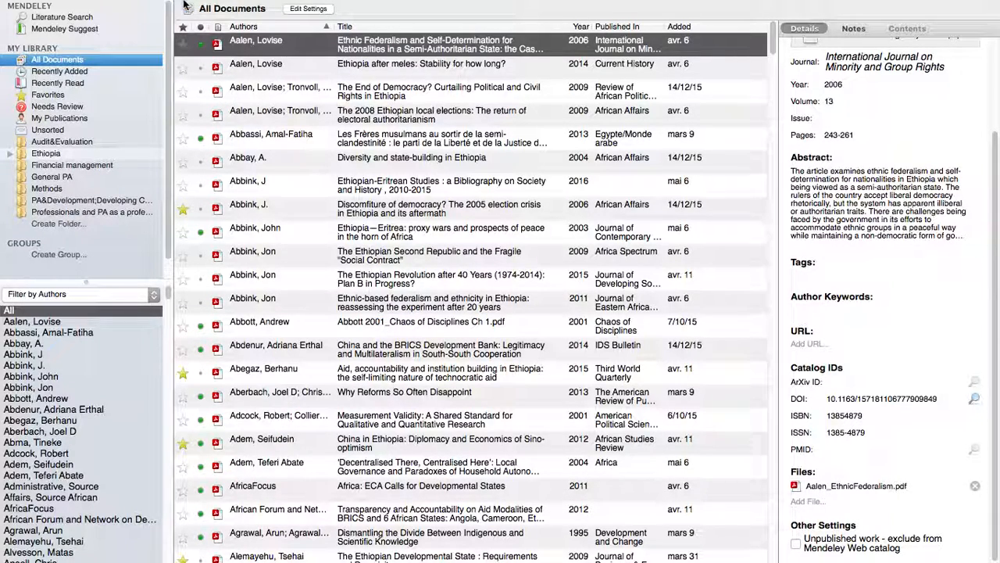
Step: Reopen the preferences and examine which Google Drive subfolders are set as watched folders
click(87, 7)
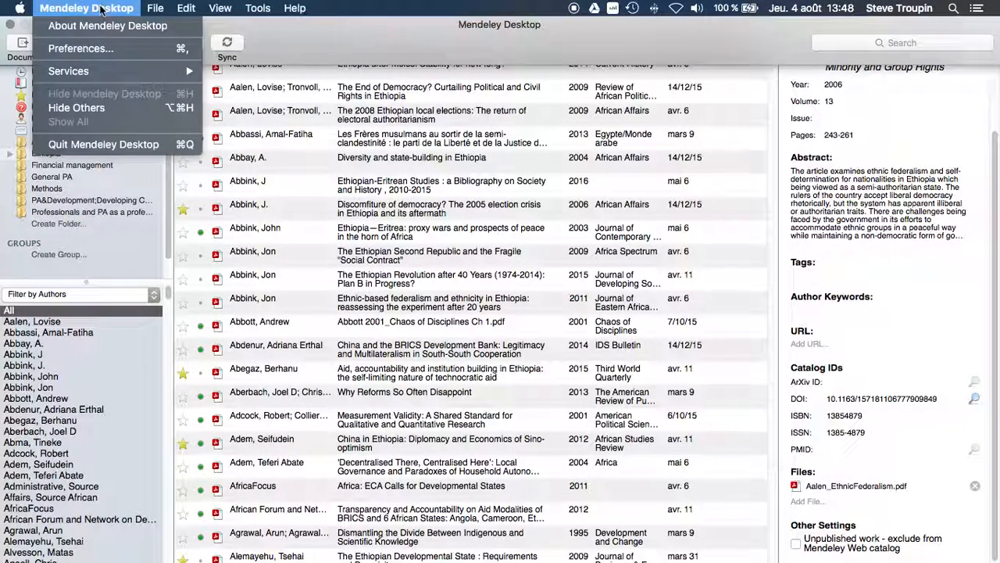
click(145, 51)
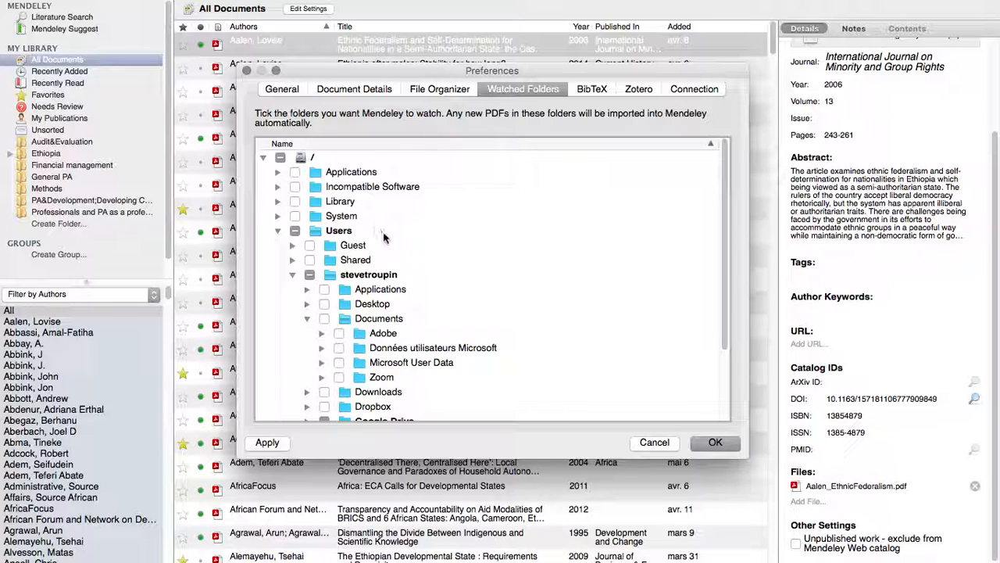
scroll(379, 235, down, 2)
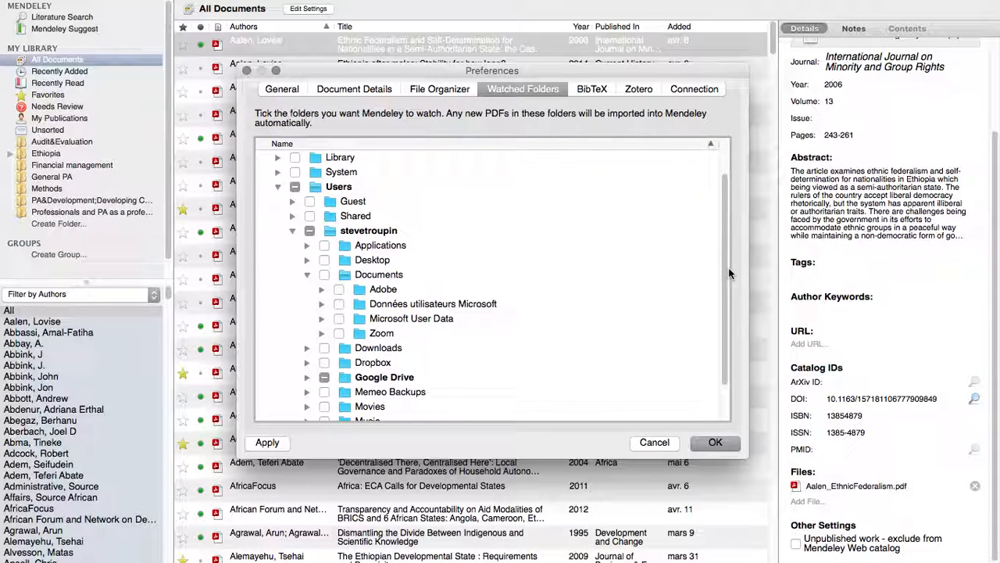
scroll(720, 335, down, 2)
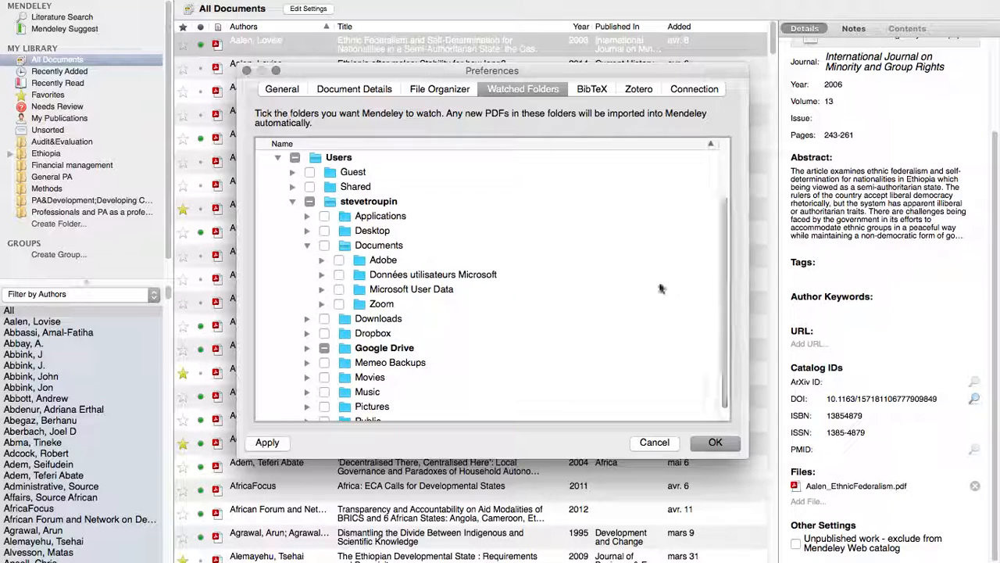
click(315, 349)
scroll(637, 305, down, 1)
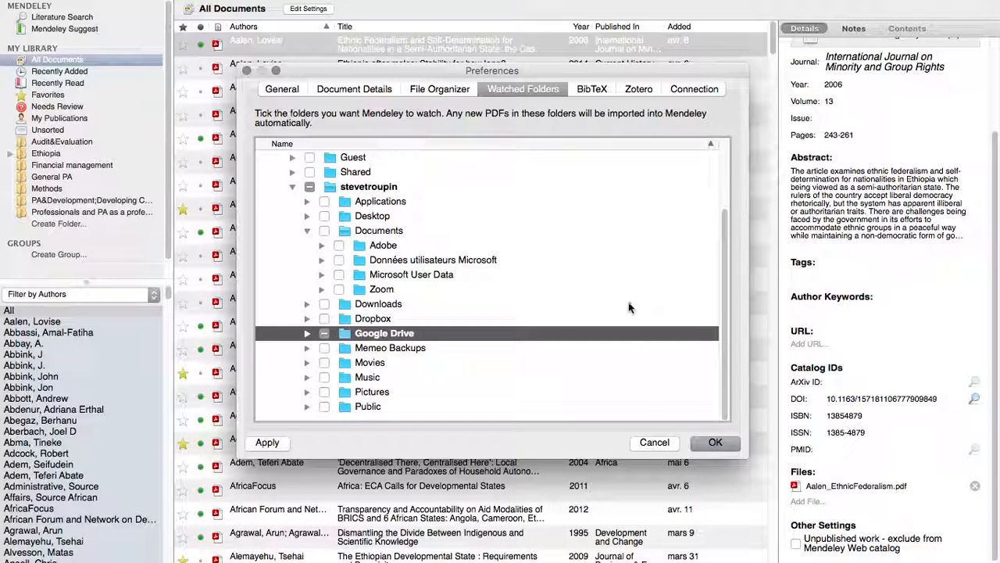
click(307, 333)
scroll(328, 346, down, 3)
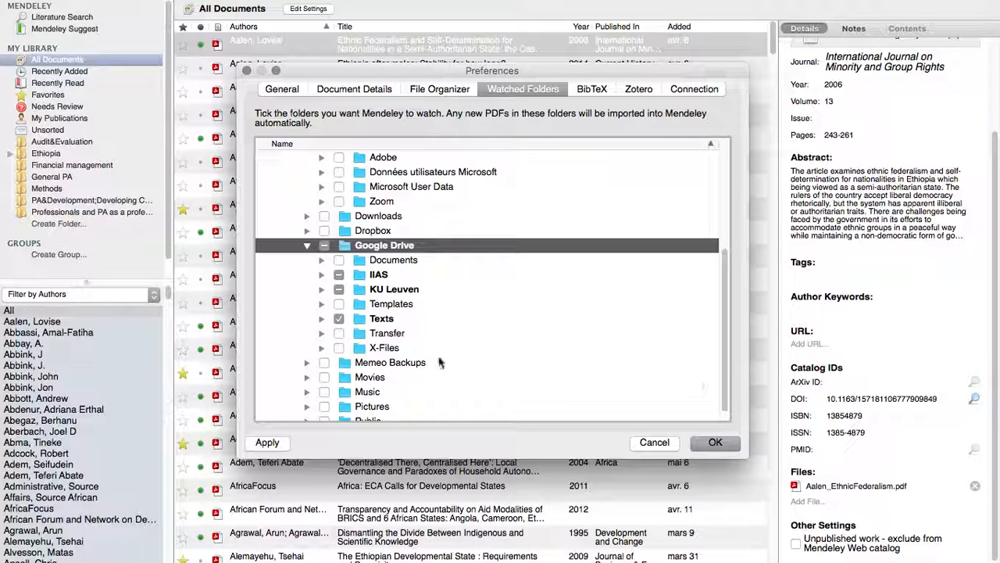
click(338, 318)
scroll(679, 349, up, 5)
scroll(678, 349, down, 6)
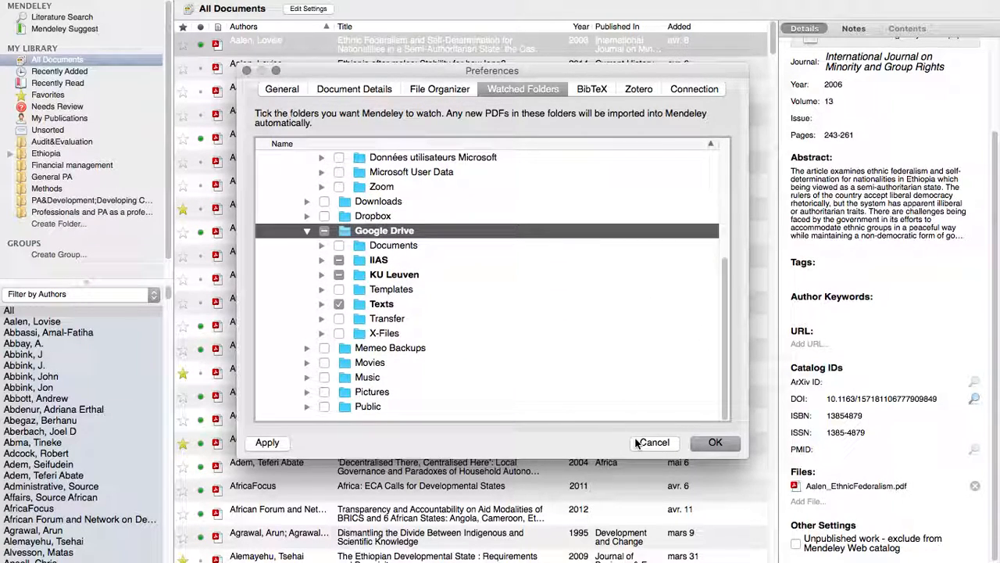
Step: Compare the File Organizer settings with the watched Texts folder in Google Drive, and cancel the preferences
click(451, 92)
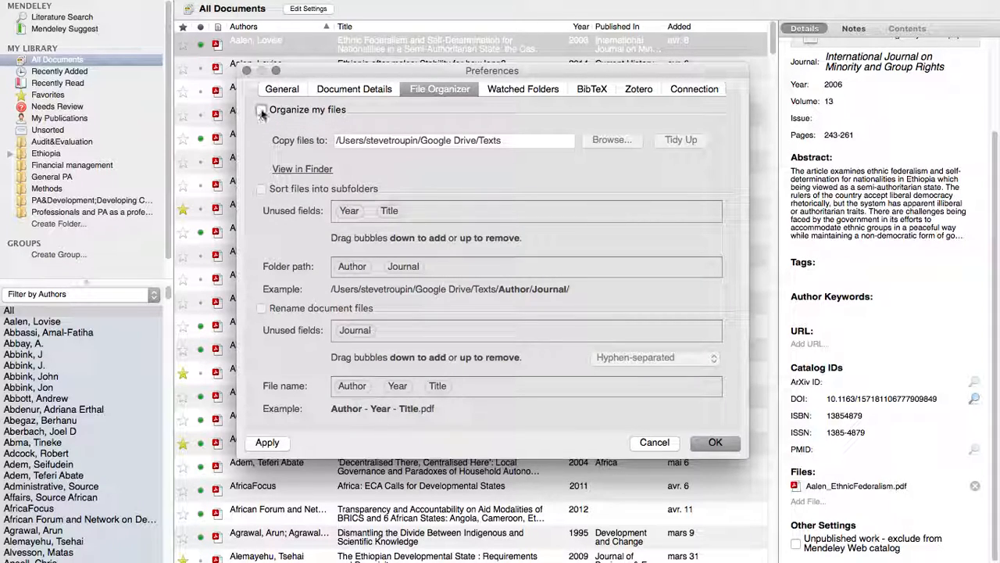
click(537, 91)
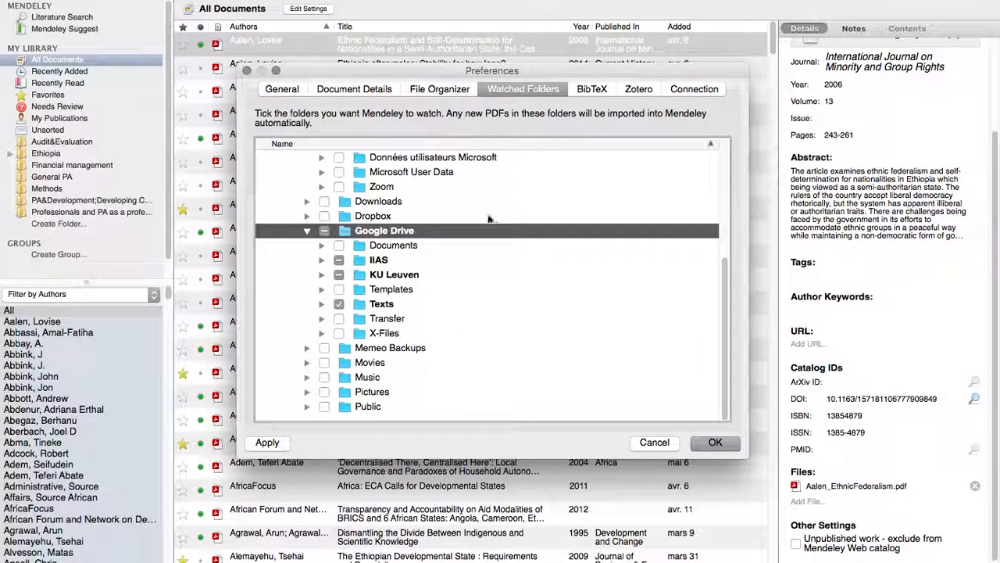
click(339, 306)
click(457, 89)
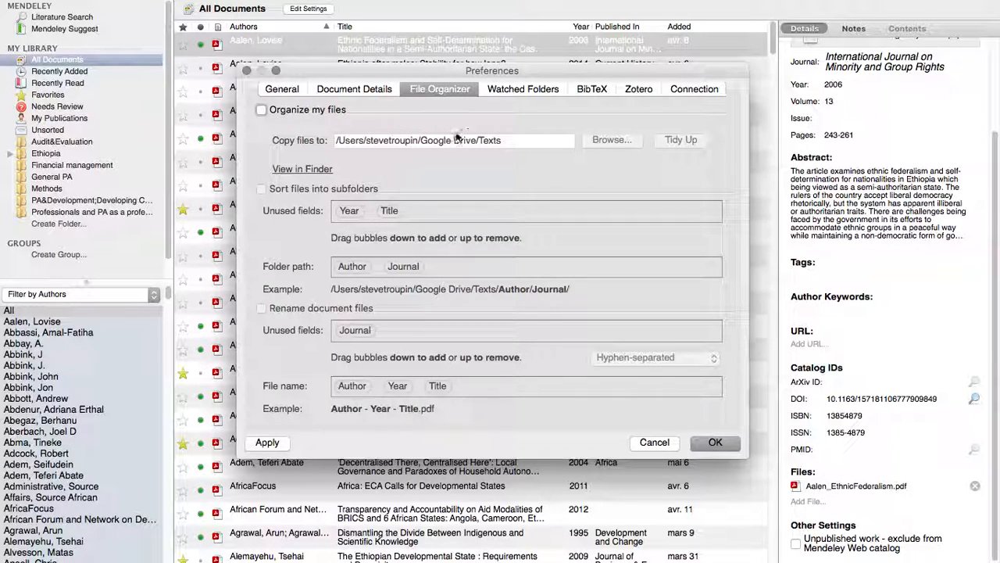
click(664, 448)
Step: Switch to Safari and bring up the Web of Science record for "Public-private partnerships: An international performance review"
scroll(475, 180, down, 2)
scroll(484, 172, up, 2)
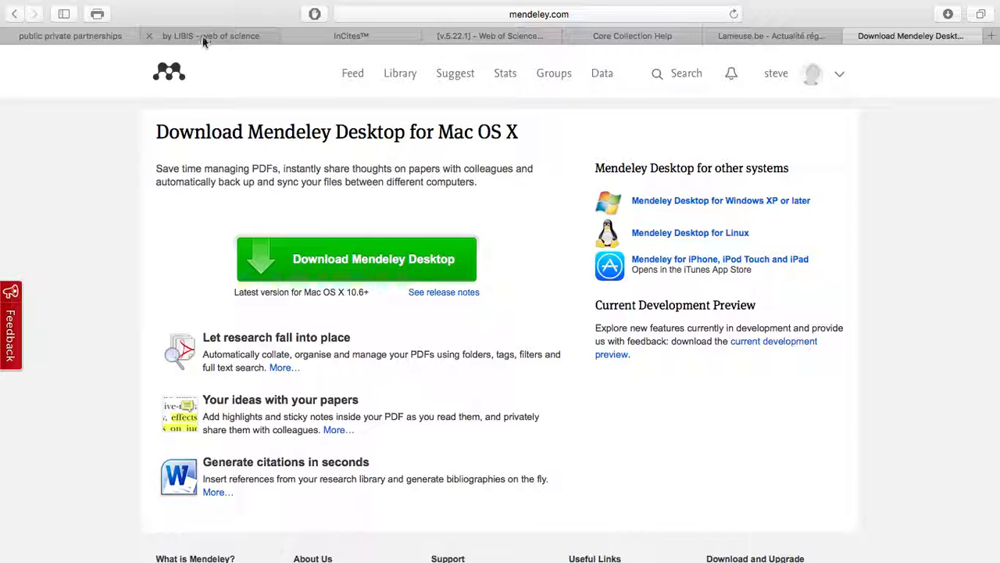
click(490, 37)
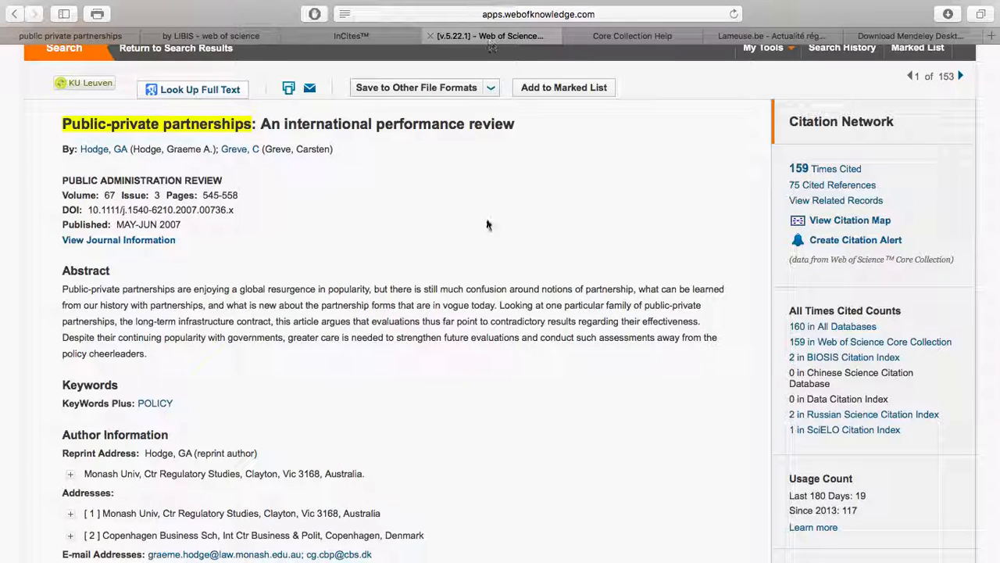
scroll(479, 247, up, 3)
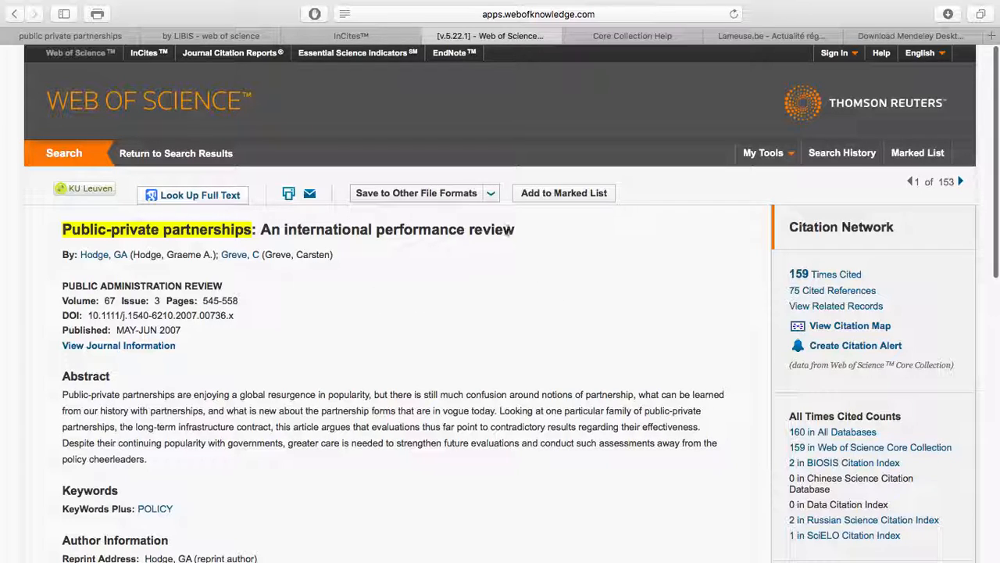
Step: Export the Web of Science record to a file with Full Record content in BibTeX format, and close the sending dialog
click(492, 194)
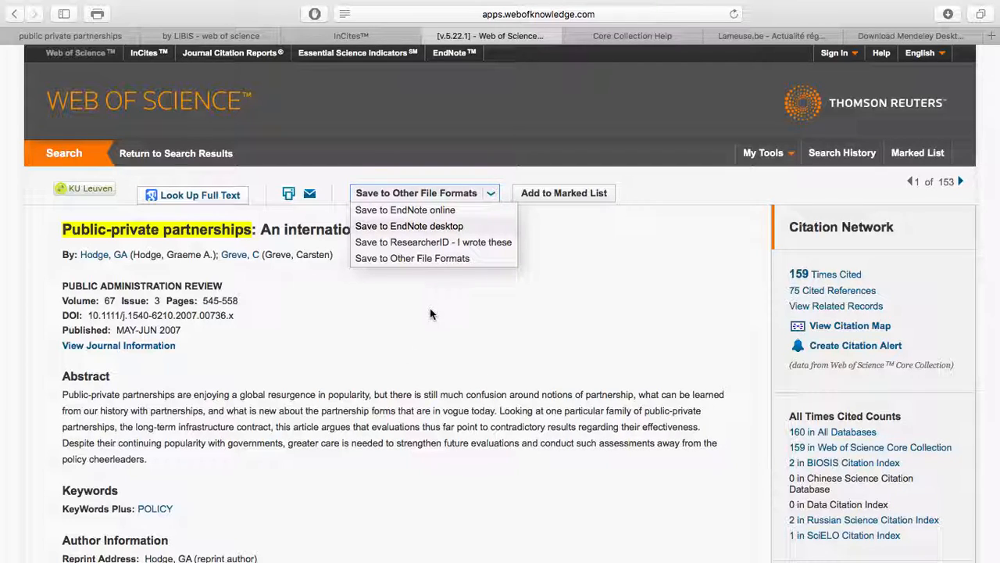
click(401, 259)
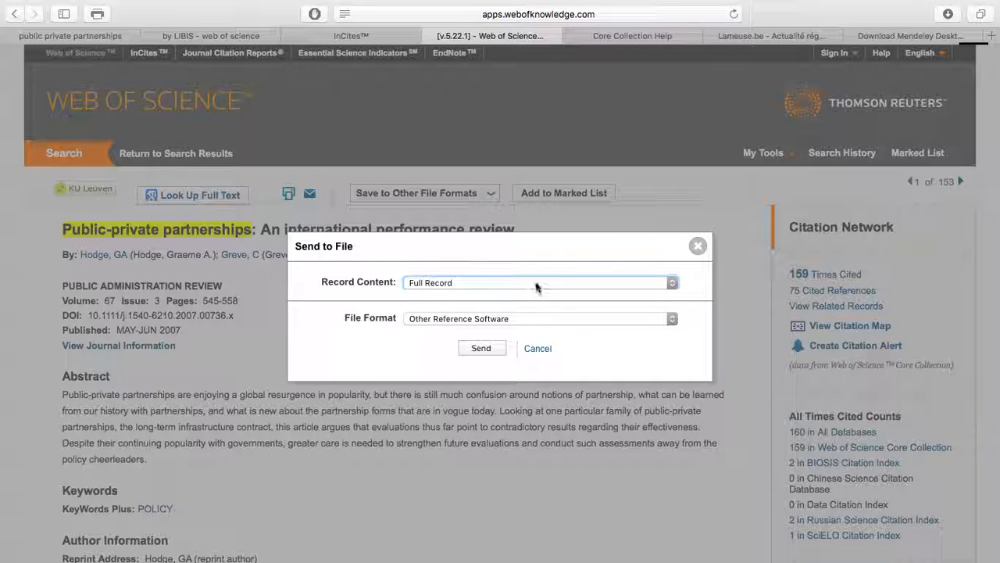
click(572, 288)
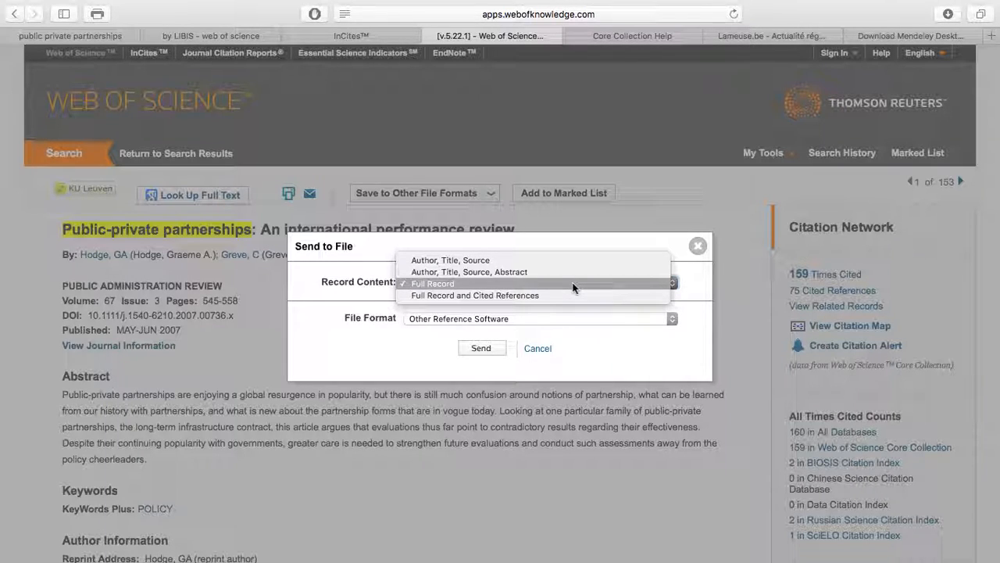
click(561, 282)
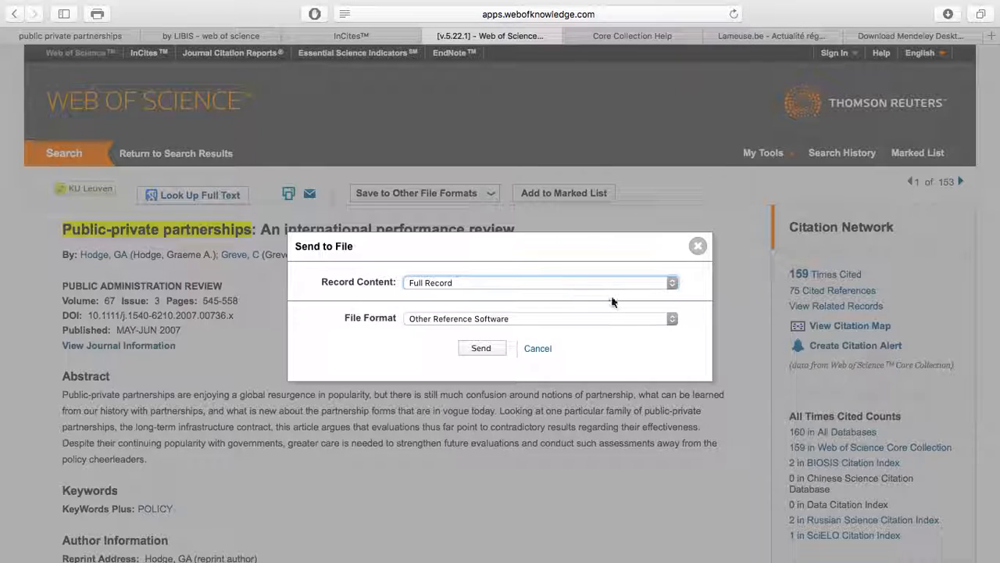
click(674, 317)
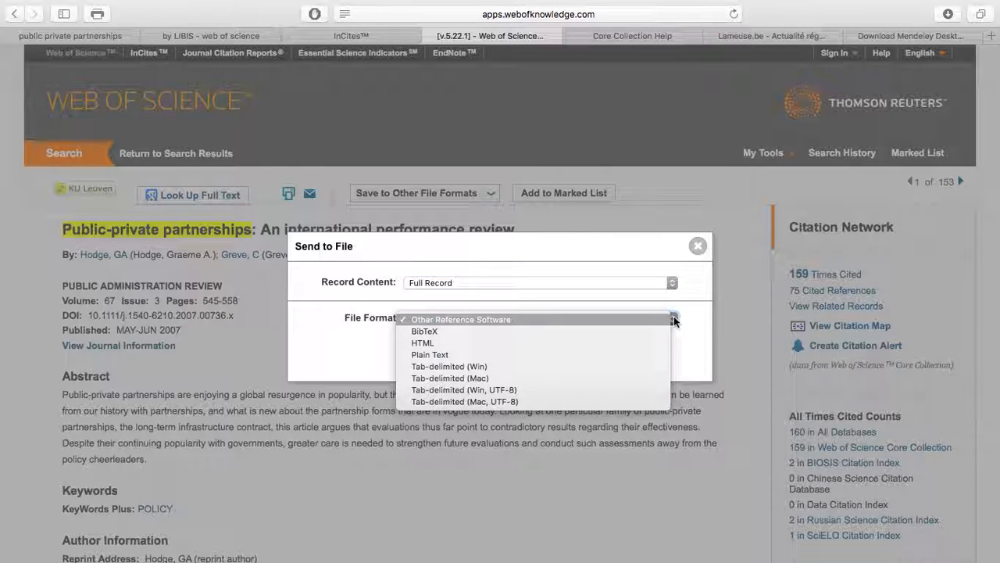
click(441, 331)
click(482, 353)
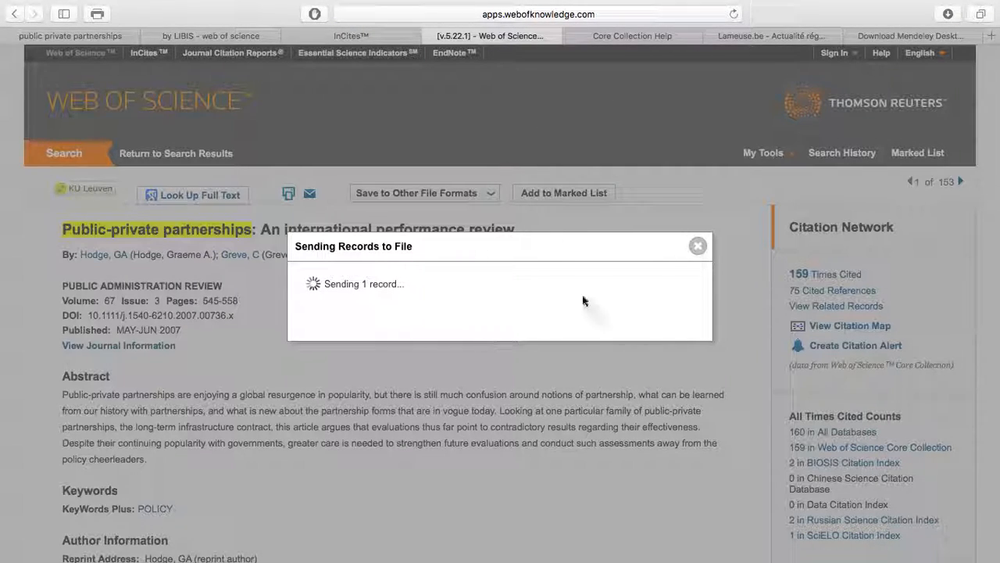
click(697, 247)
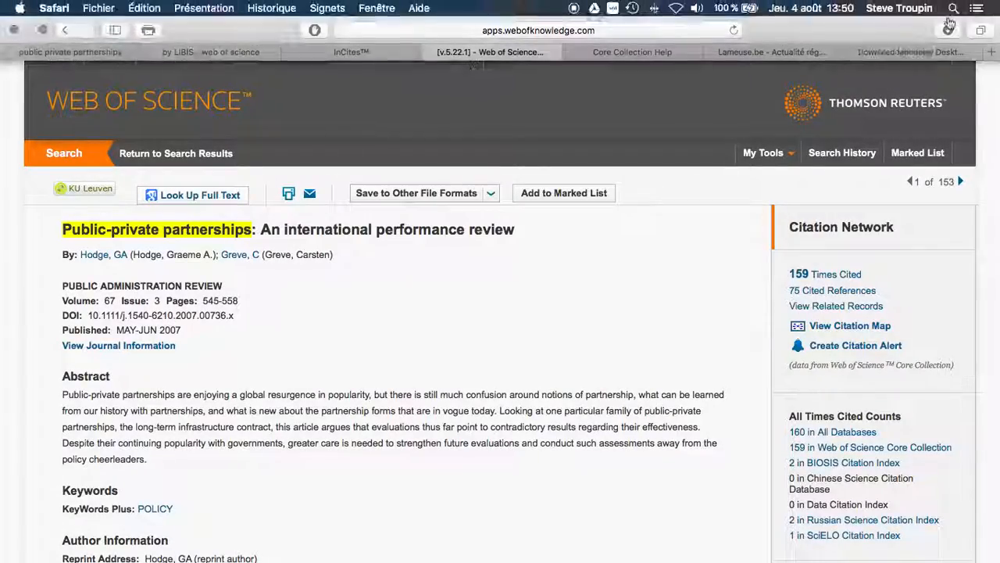
Step: Open the downloaded savedrecs-2.bib in Mendeley Desktop and review the details of the imported article
click(948, 30)
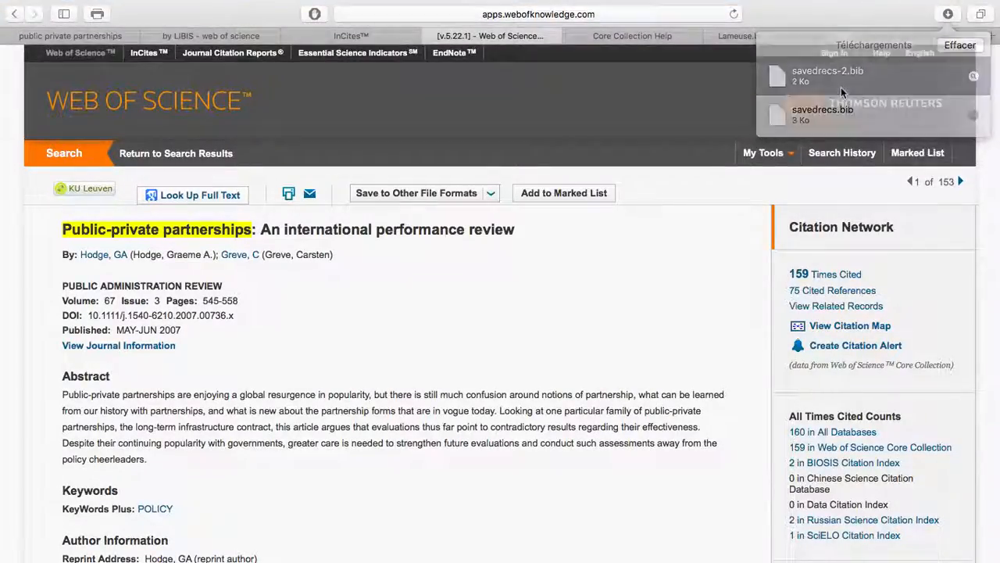
double_click(841, 88)
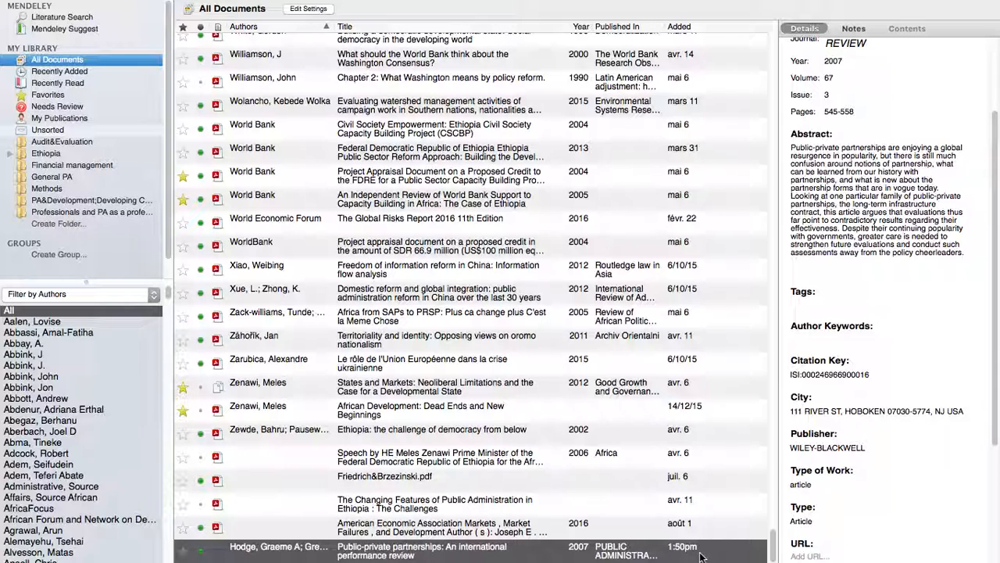
scroll(830, 496, down, 4)
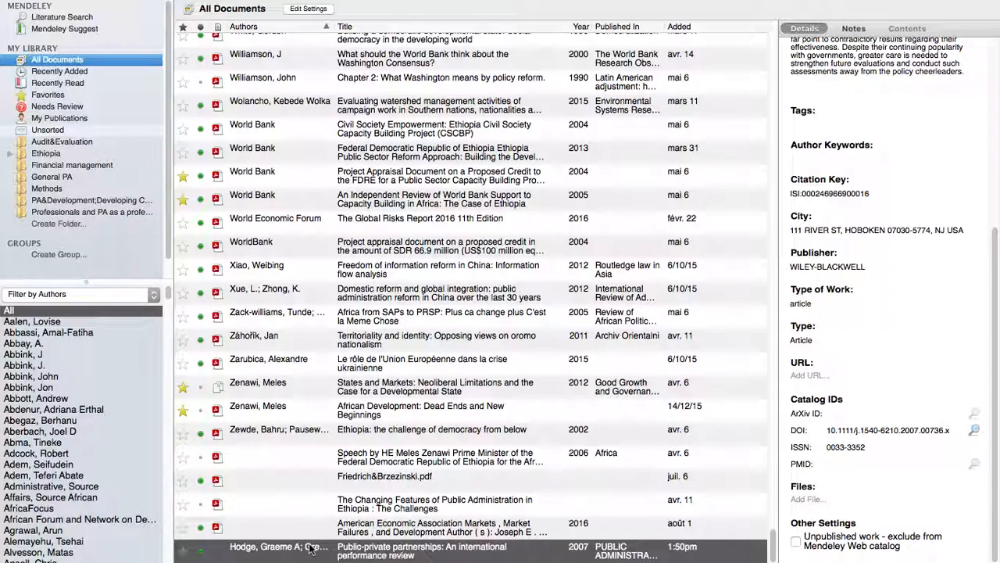
key(Delete)
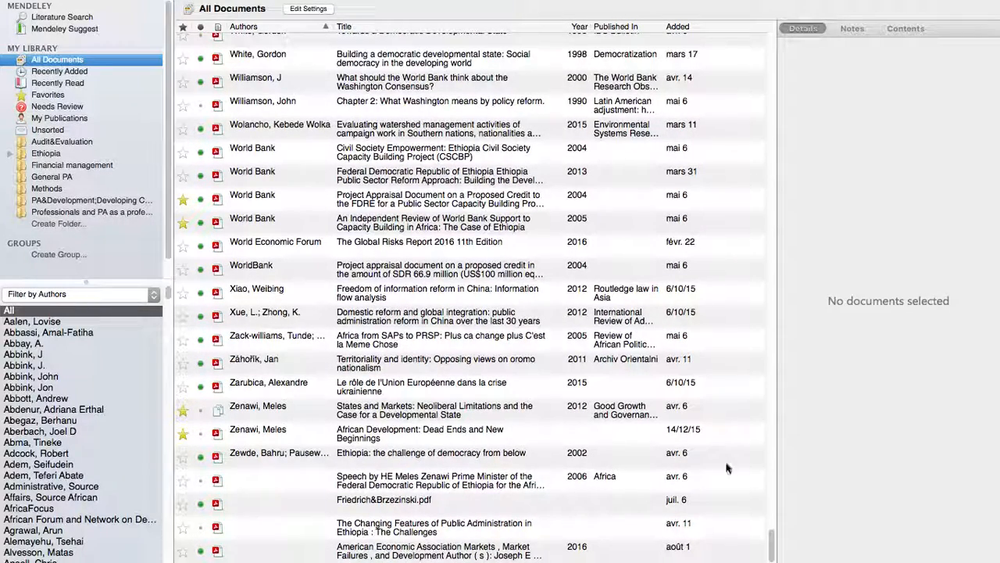
Step: Return to Safari and open the article's full-text PDF via the KU Leuven link, the Central Login and EBSCOhost Business Source Elite
key(ctrl+Right)
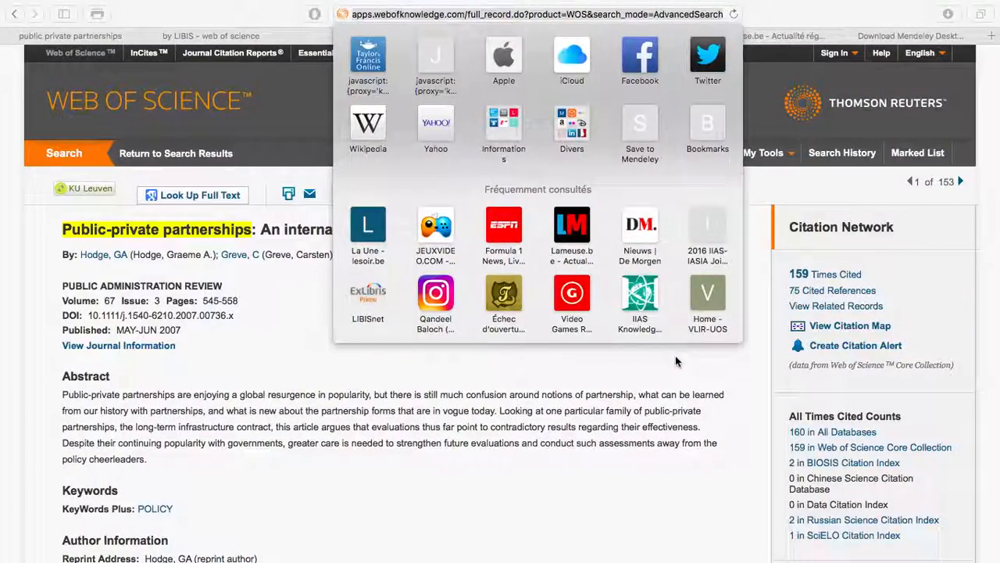
click(467, 395)
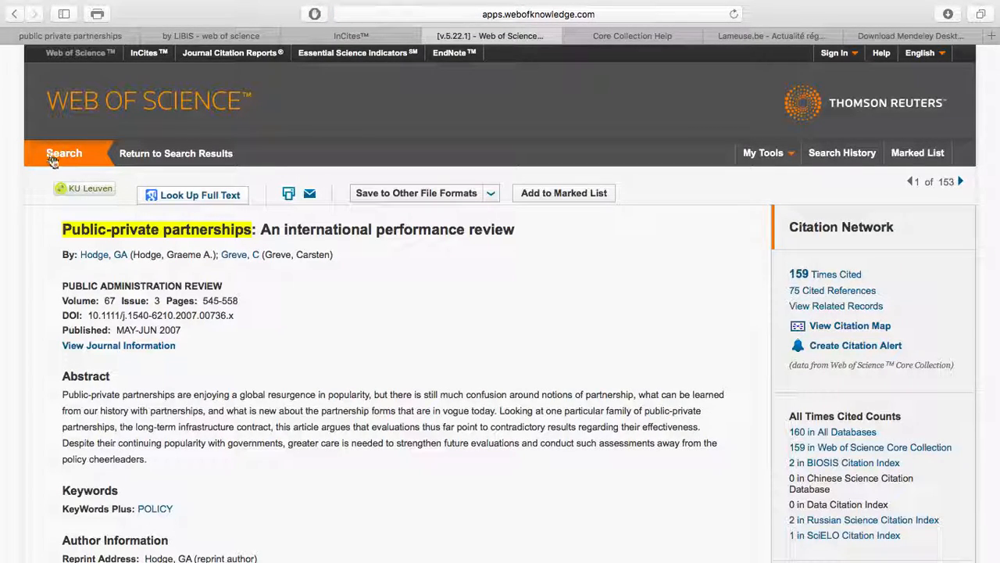
click(87, 195)
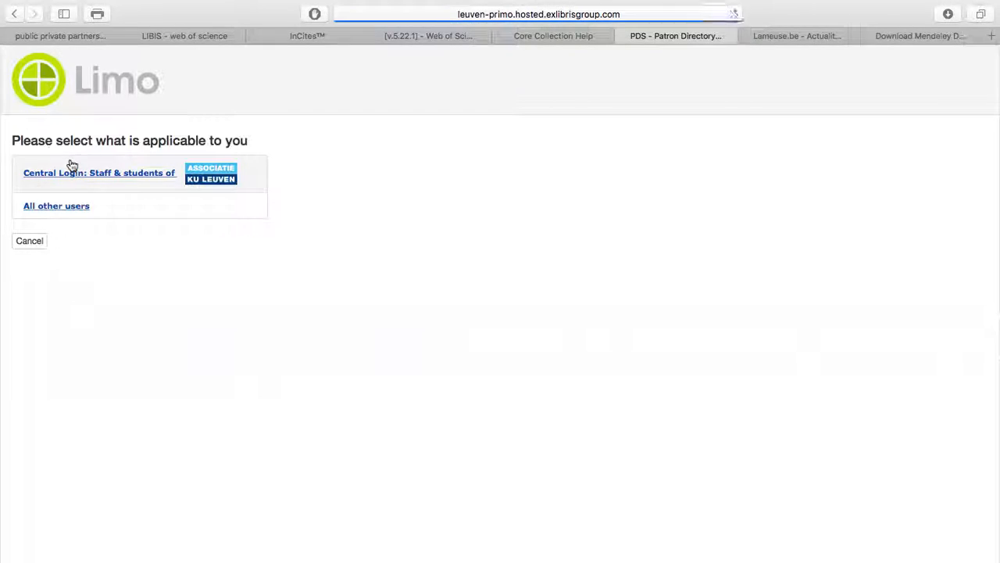
click(72, 169)
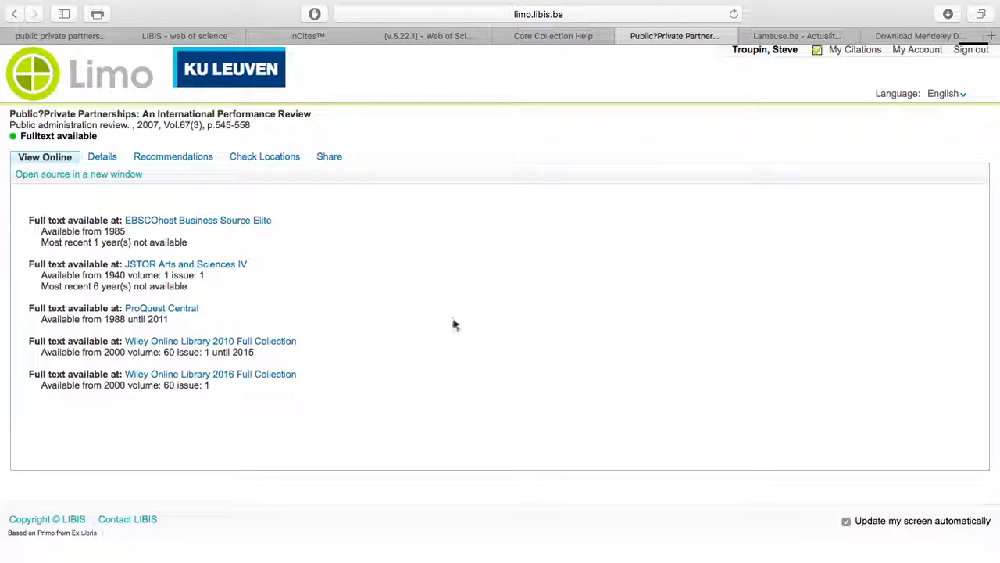
click(201, 219)
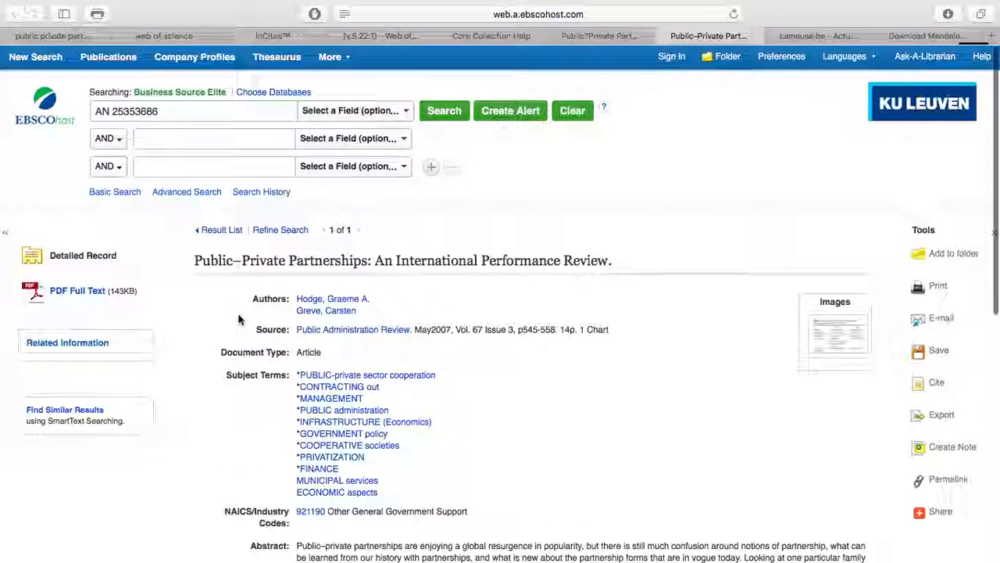
click(61, 291)
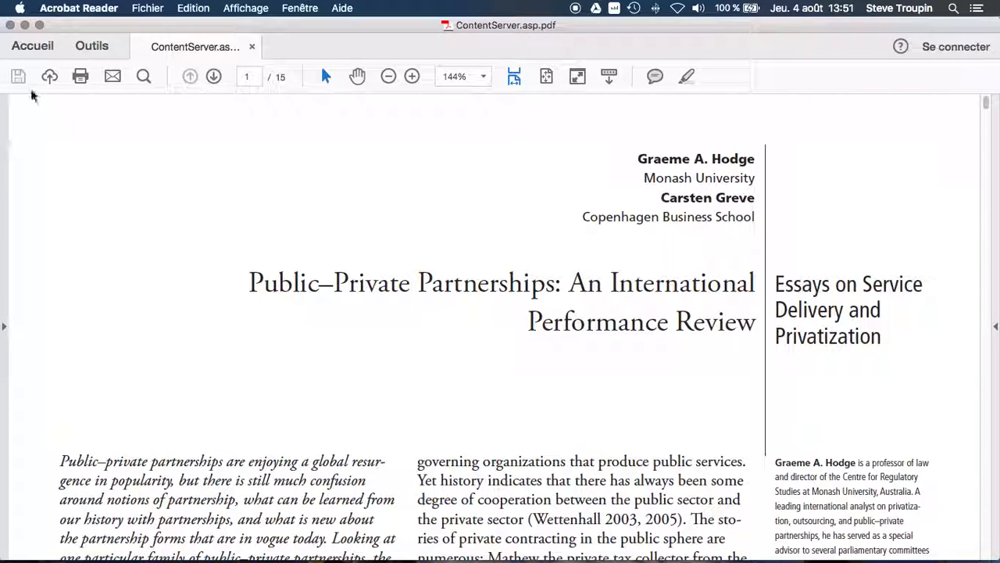
Step: Save the article PDF as "PPP_International Review" in the Texts folder under KU Leuven
click(148, 8)
click(253, 92)
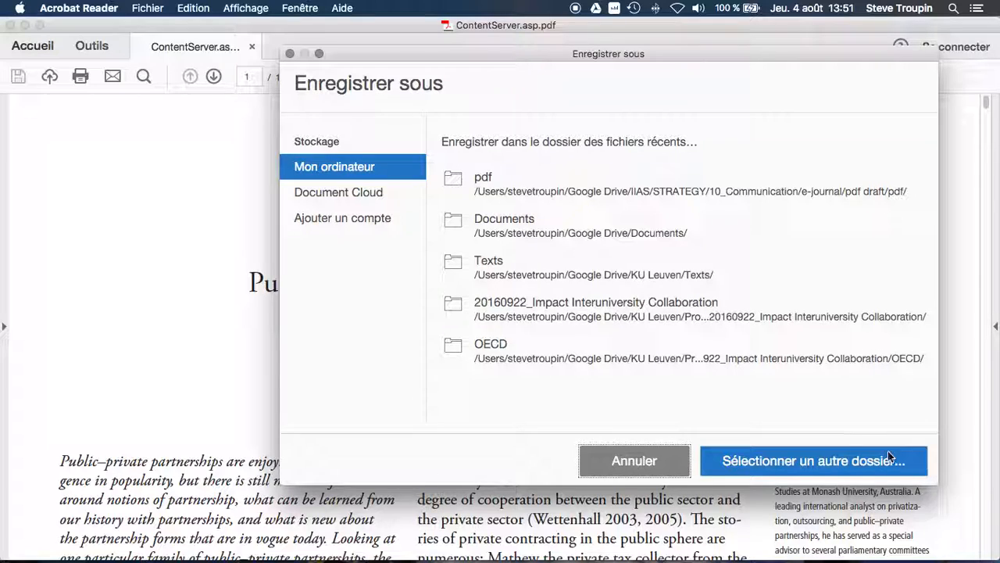
click(545, 275)
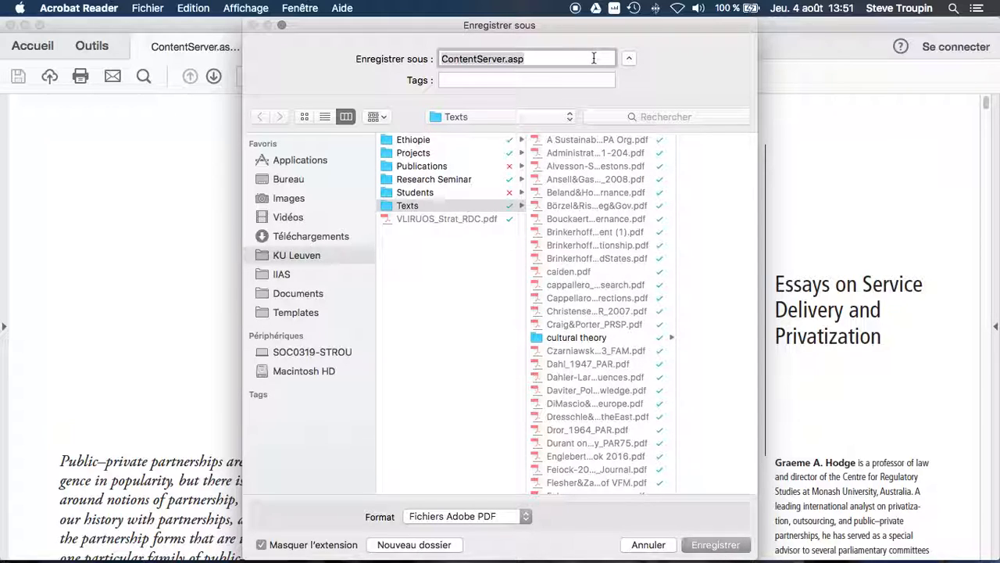
text(PP)
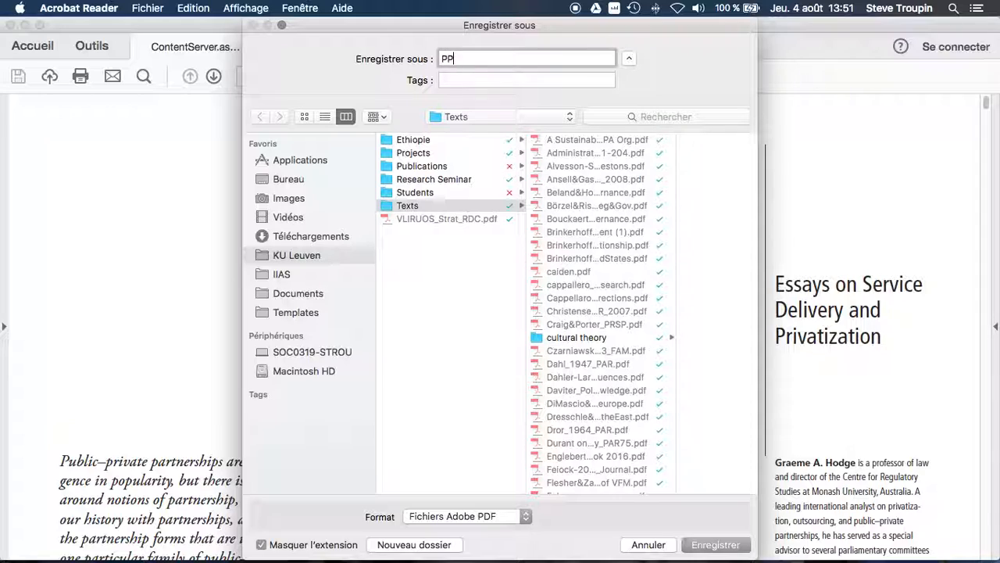
text(P_International Review)
key(BackSpace)
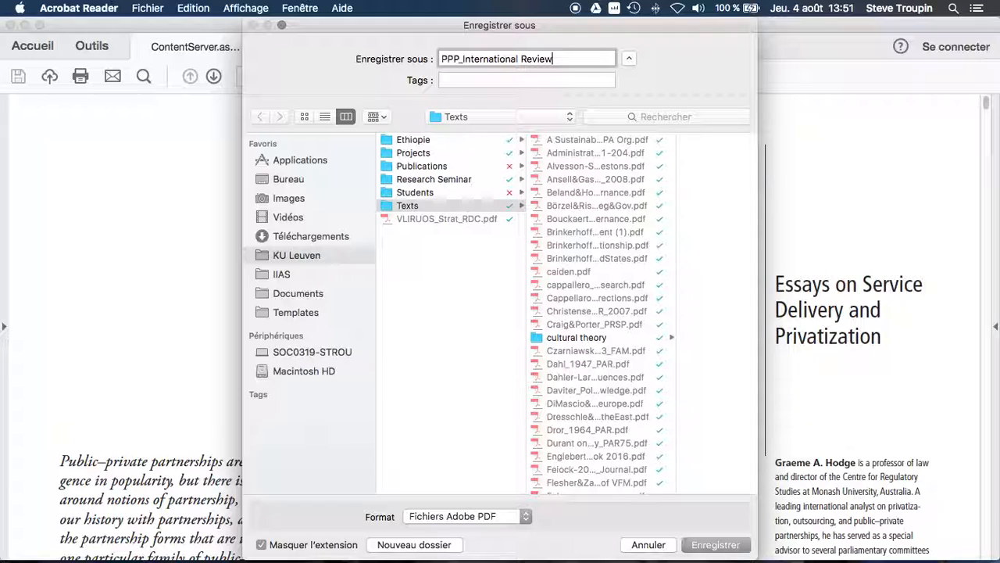
key(Return)
Step: Switch to Mendeley Desktop and open PPP_International Review.pdf attached to the 2007 public-private partnerships article
key(ctrl+Up)
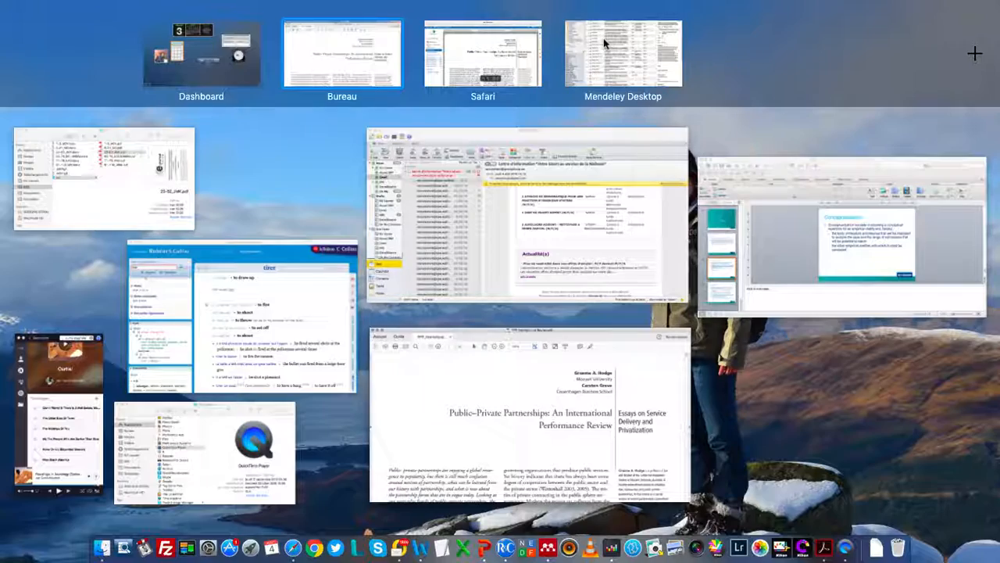
click(589, 17)
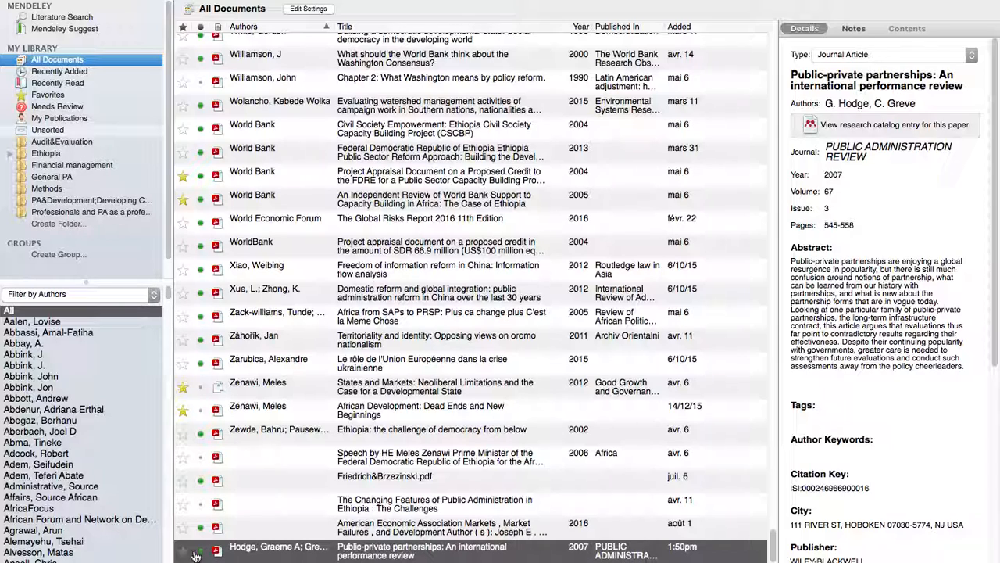
scroll(912, 234, down, 5)
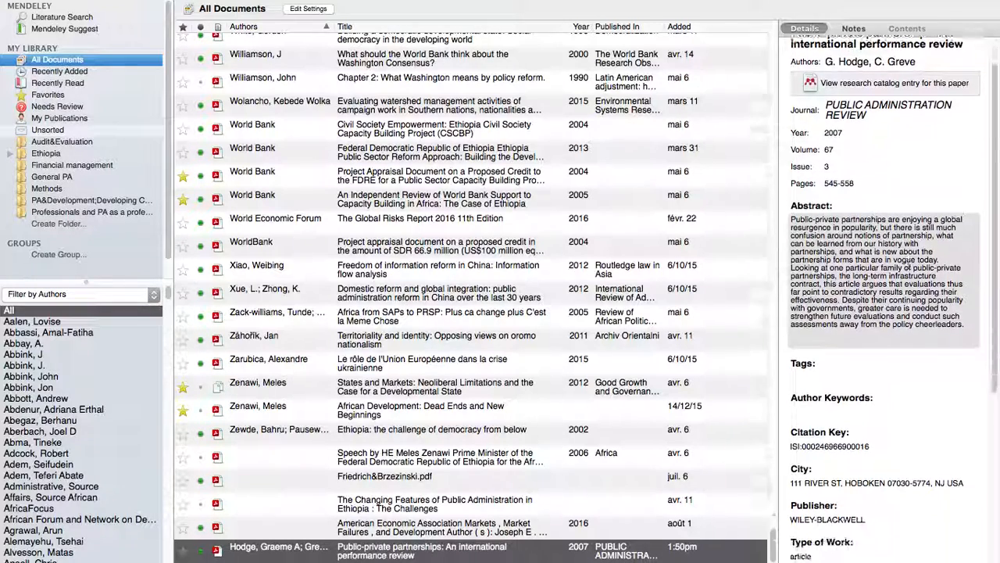
scroll(912, 161, down, 3)
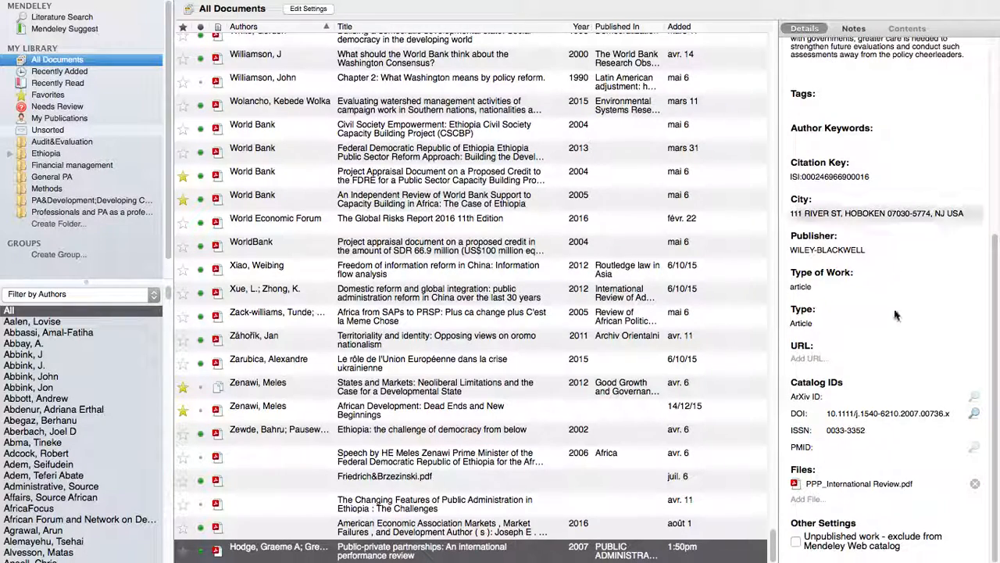
click(879, 485)
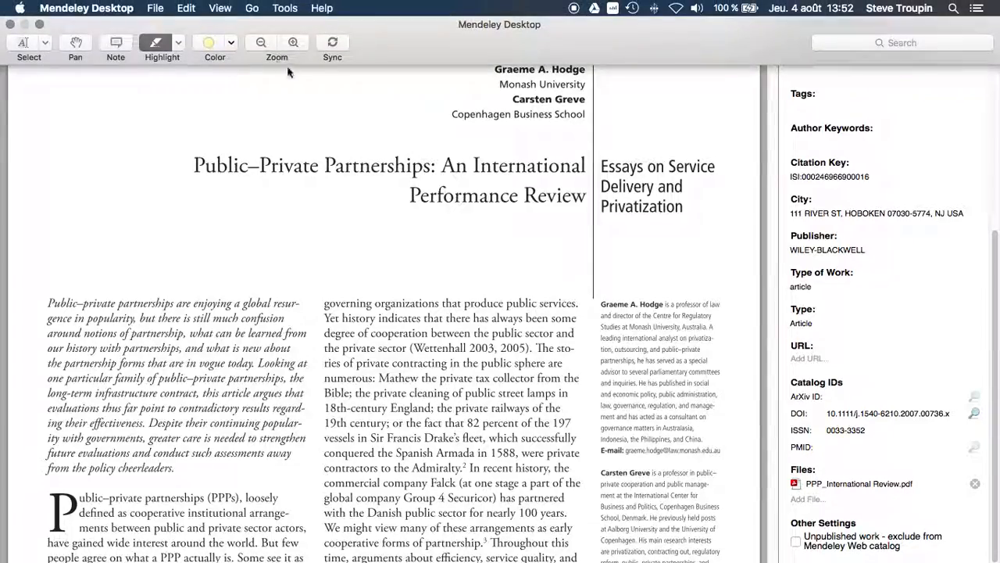
Step: Highlight "using for empirical studies." in the article and enter "sdfsdfsf" in its general notes
scroll(389, 403, down, 10)
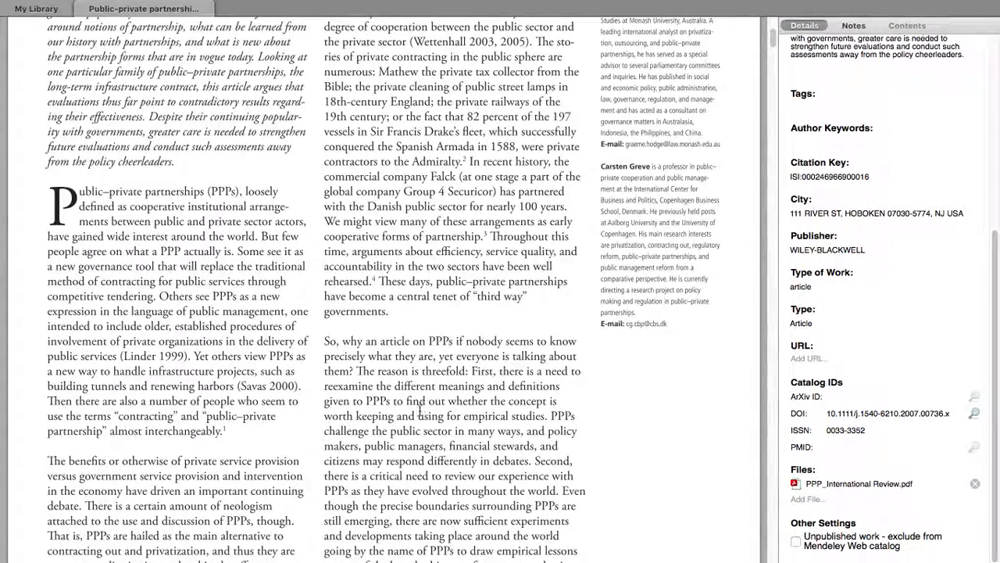
drag(419, 409, 549, 416)
click(853, 25)
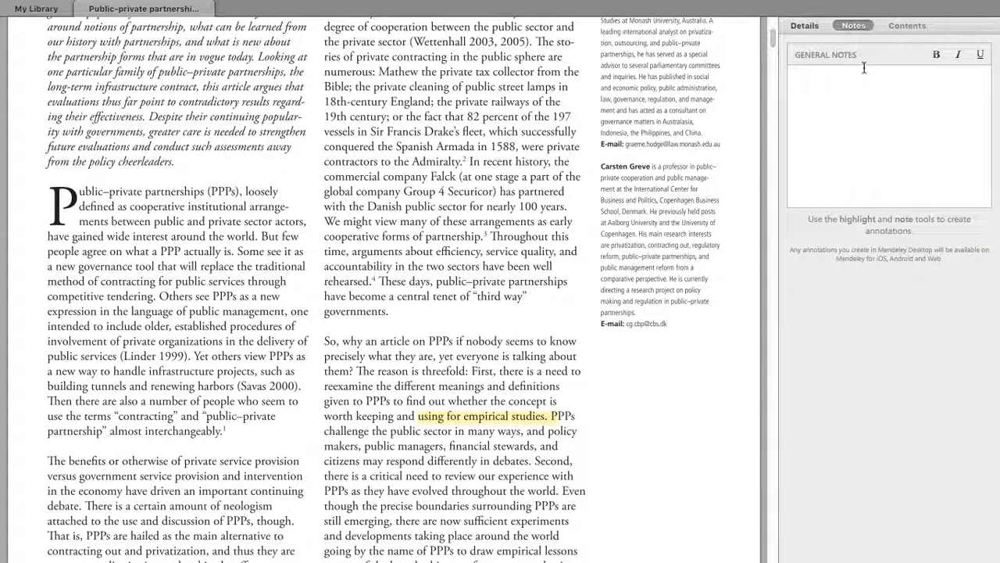
click(890, 89)
text(sdfsdfsf)
Step: Delete the highlight on "using for empirical studies.", clear the article's general notes and return to its details
right_click(517, 415)
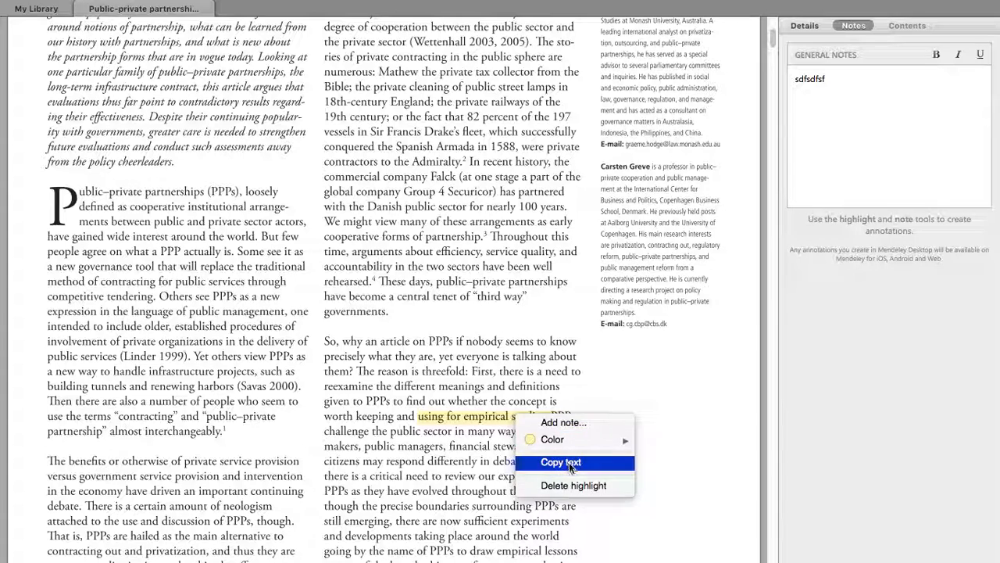
click(578, 485)
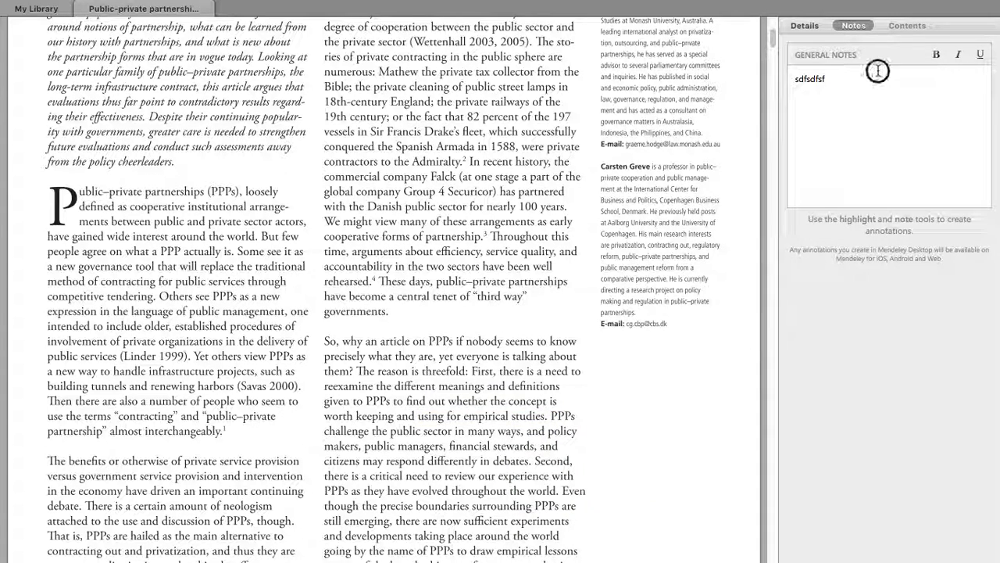
click(803, 28)
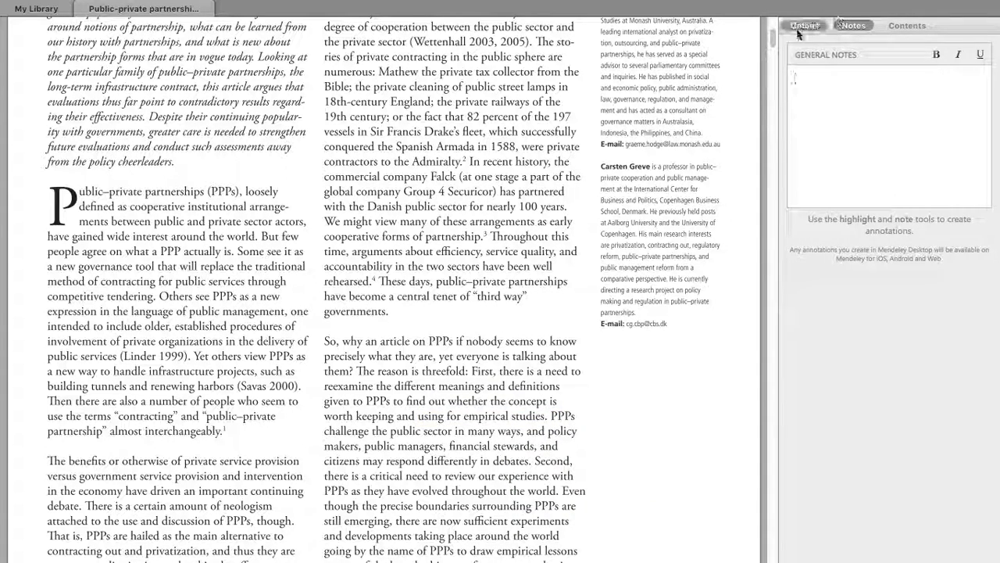
scroll(152, 97, up, 5)
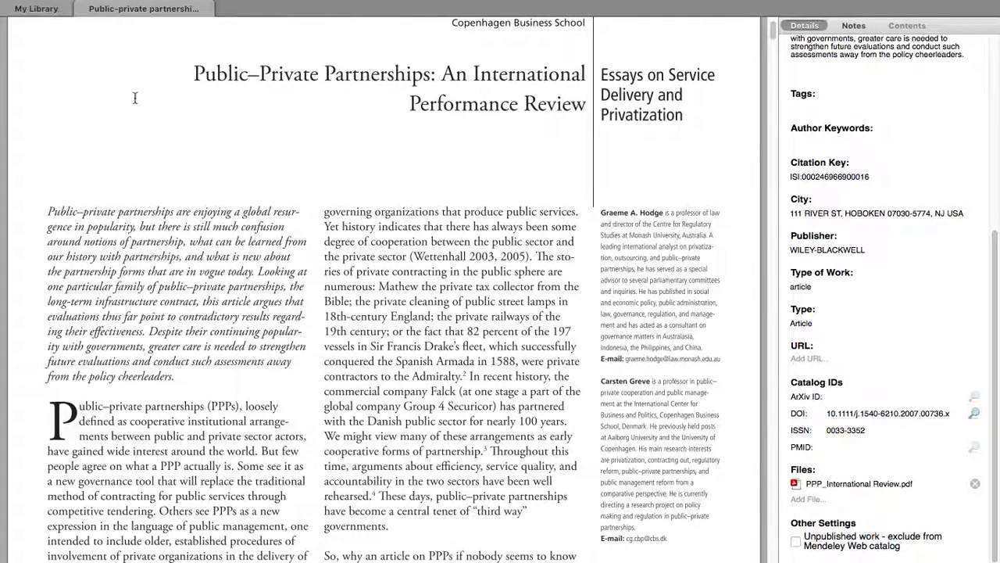
Step: Highlight "private tax collector" in the article, reopen PPP_International Review.pdf from the library and delete that highlight
mouse_move(110, 1)
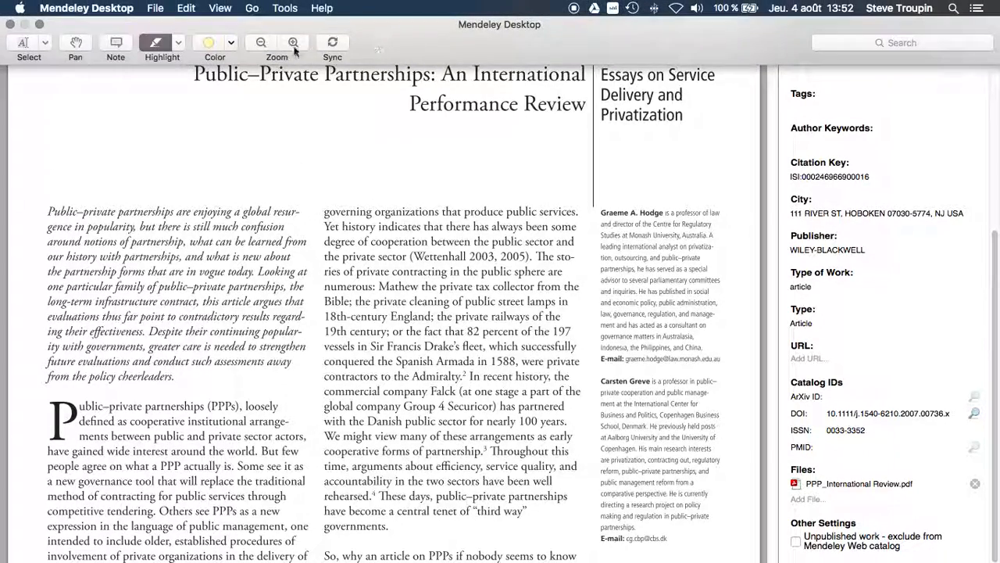
drag(442, 290, 535, 287)
click(85, 10)
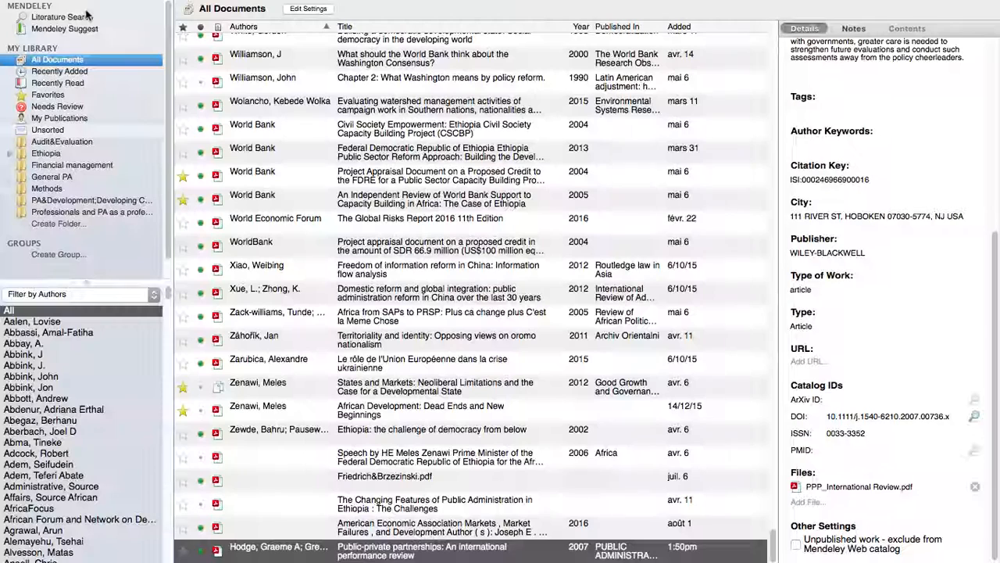
double_click(830, 487)
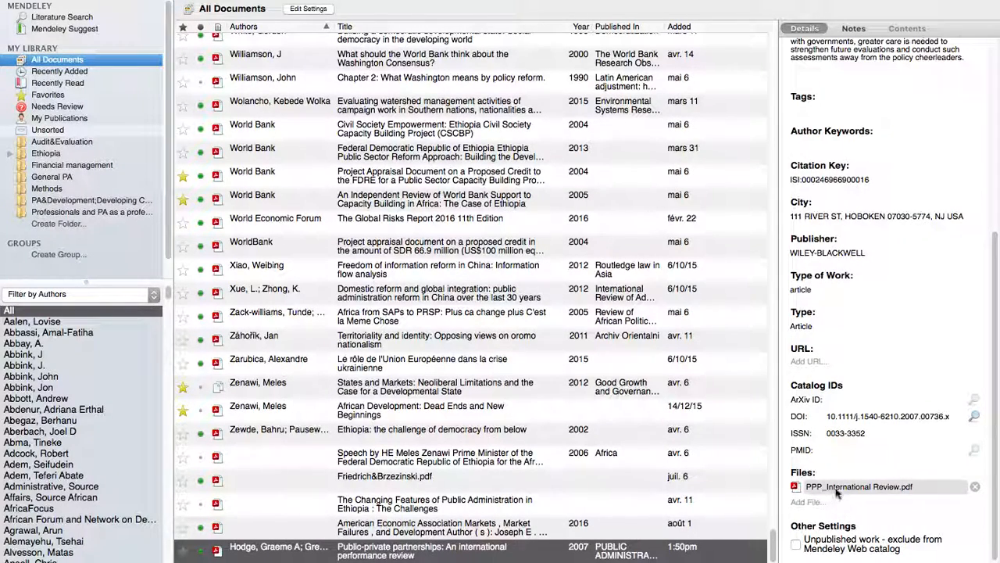
right_click(494, 286)
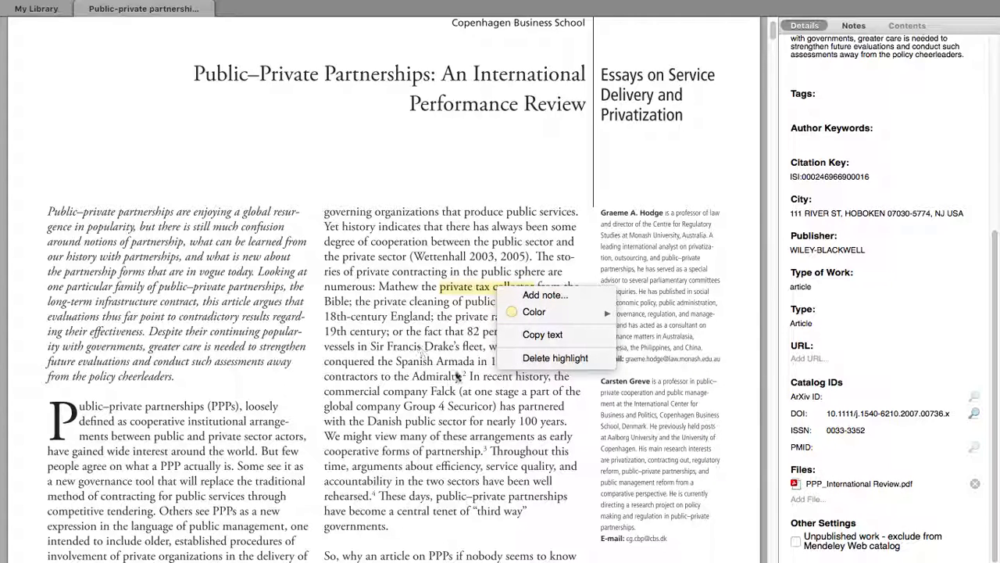
click(561, 358)
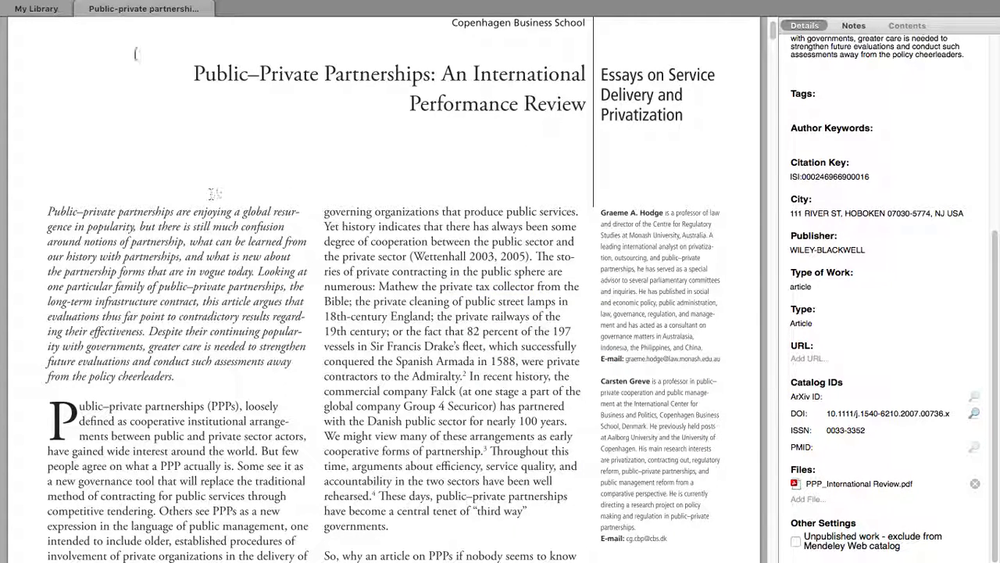
Step: Return to the library and look through the whole list of documents, from the last entries to the first and back
click(87, 9)
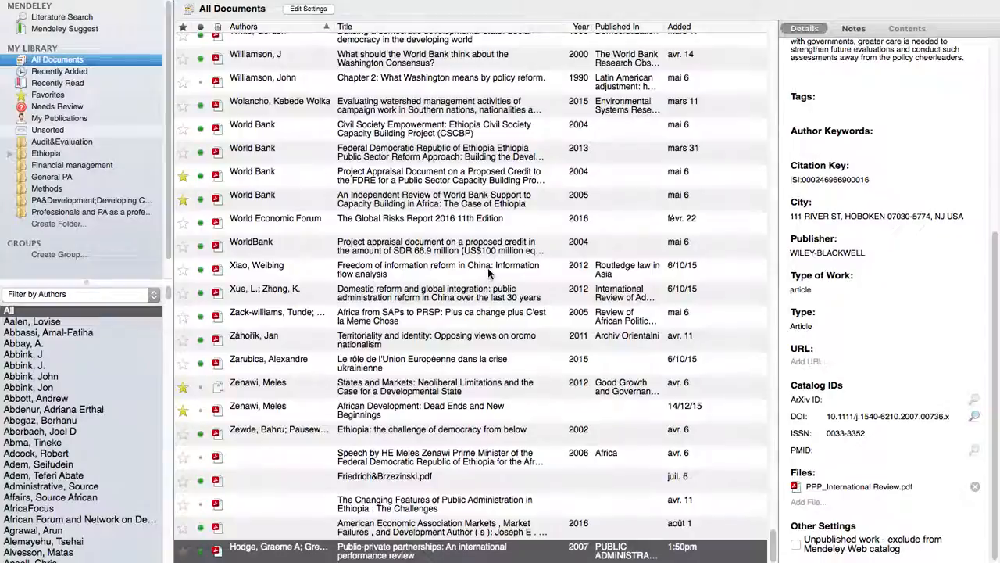
scroll(498, 275, up, 10)
scroll(499, 275, up, 15)
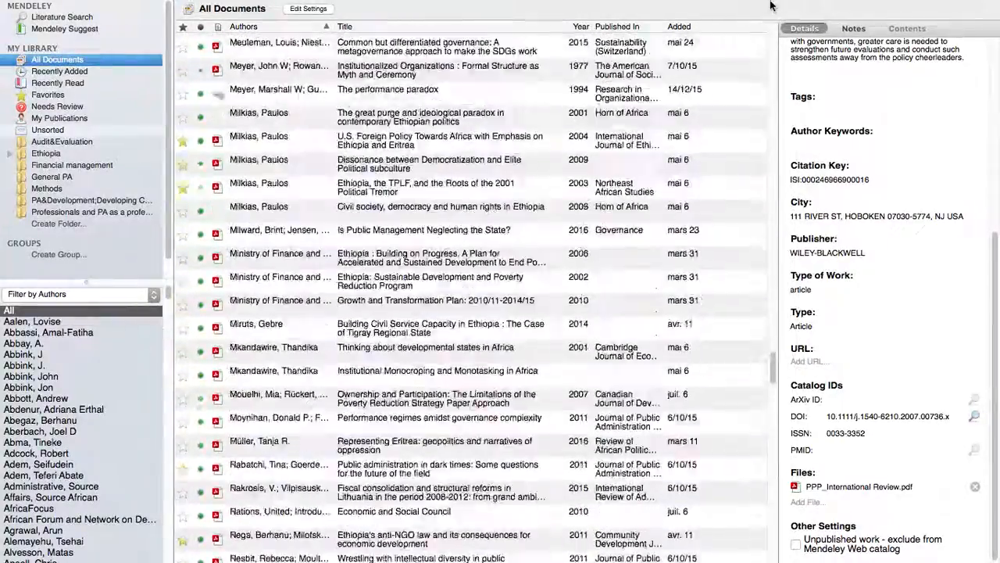
scroll(796, 4, up, 20)
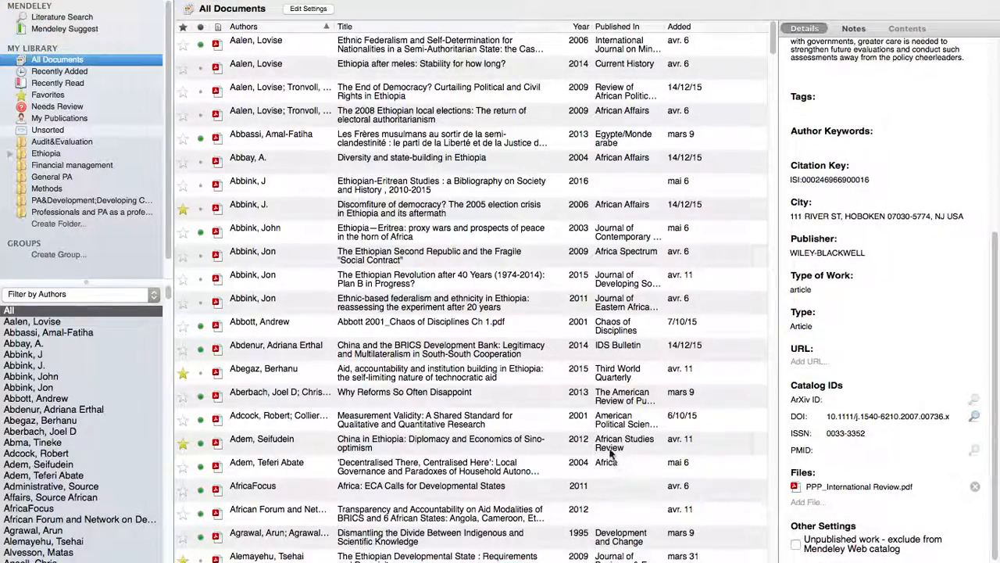
scroll(608, 449, down, 1)
scroll(609, 450, down, 1)
drag(771, 49, 776, 558)
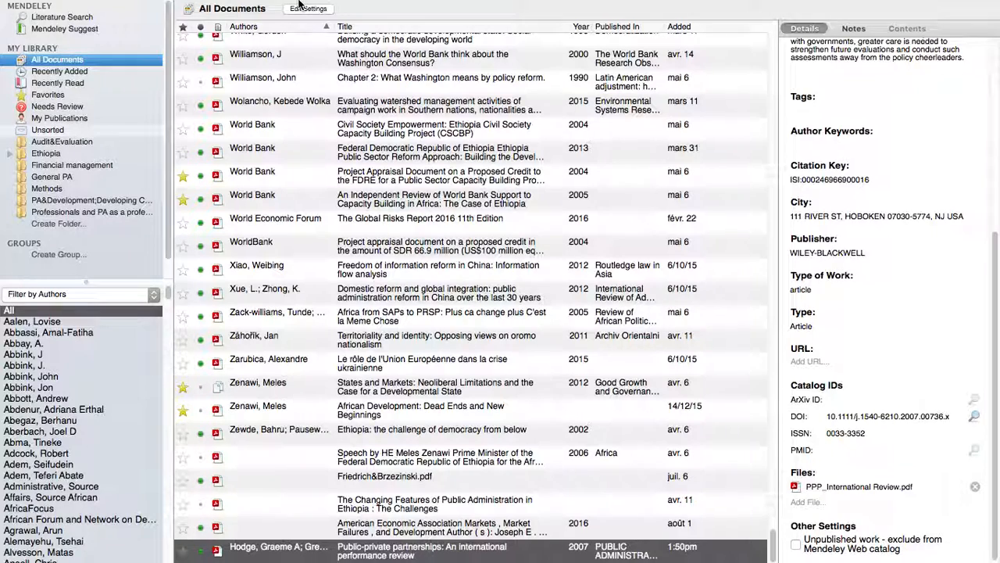
Step: Review the folders set as watched folders in the Mendeley preferences, including Google Drive, and close the preferences without changes
mouse_move(306, 4)
click(92, 8)
click(123, 50)
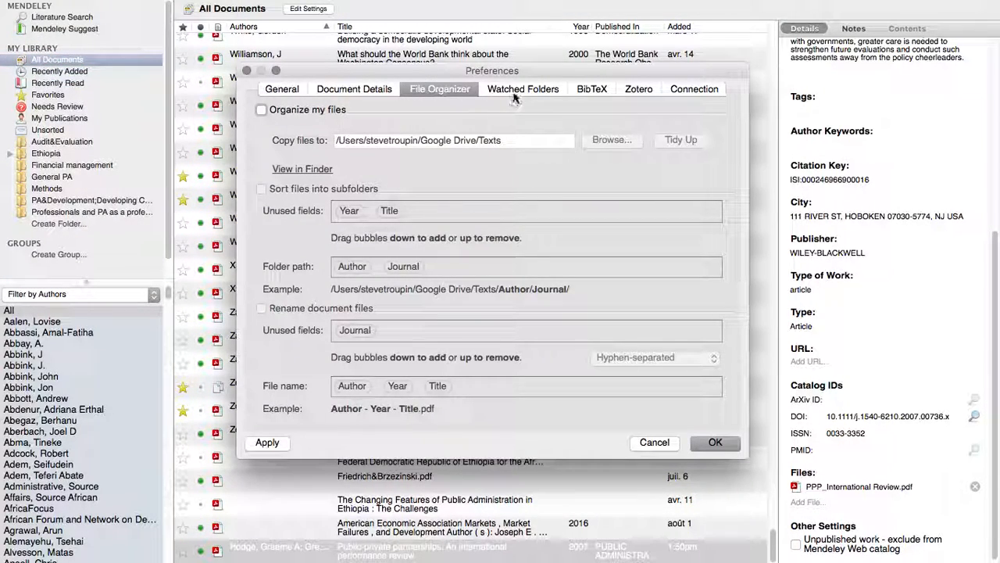
click(517, 90)
scroll(450, 327, down, 3)
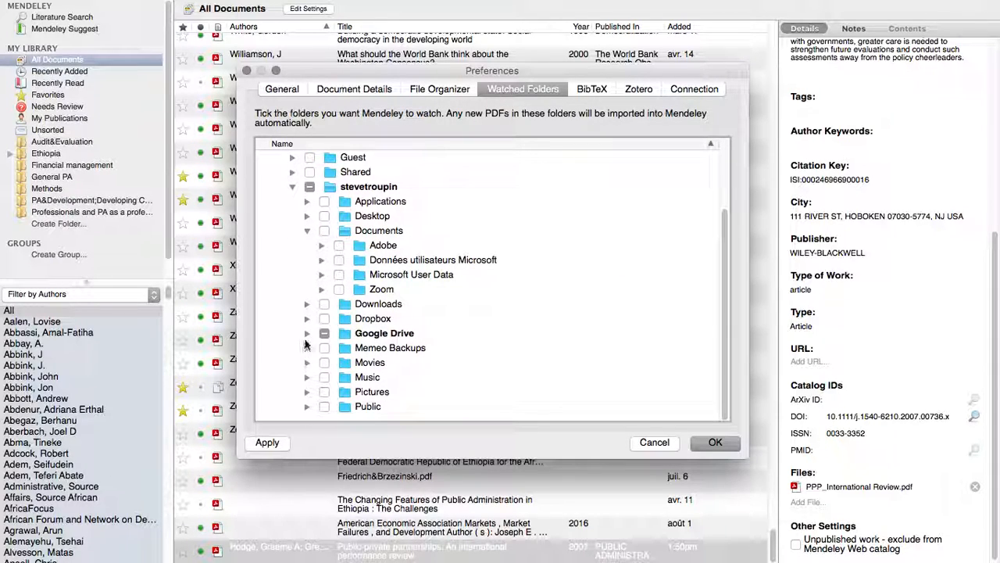
scroll(606, 327, up, 3)
click(654, 442)
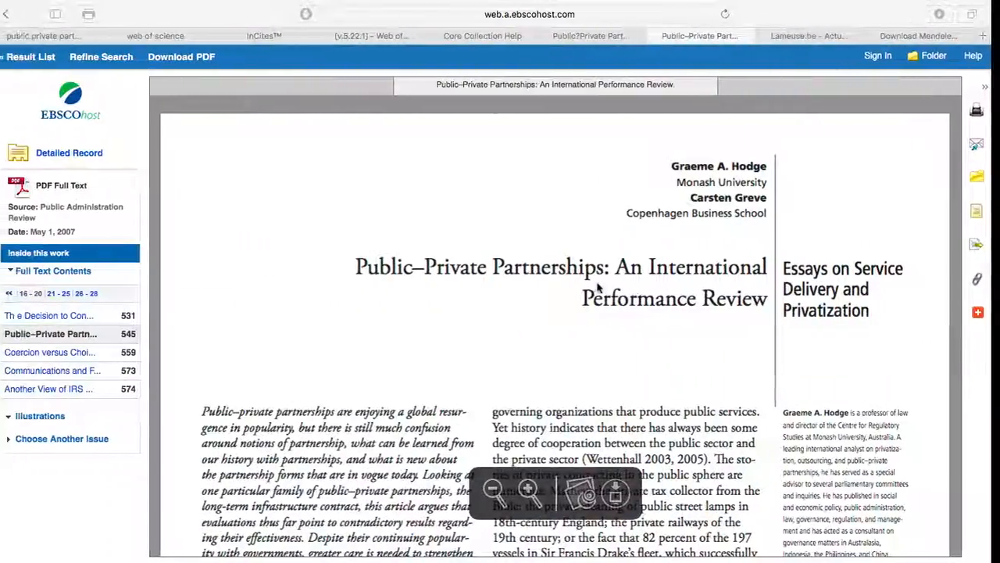
Step: Switch to Safari and review the Web of Science record's save options and the downloaded .bib files
click(366, 36)
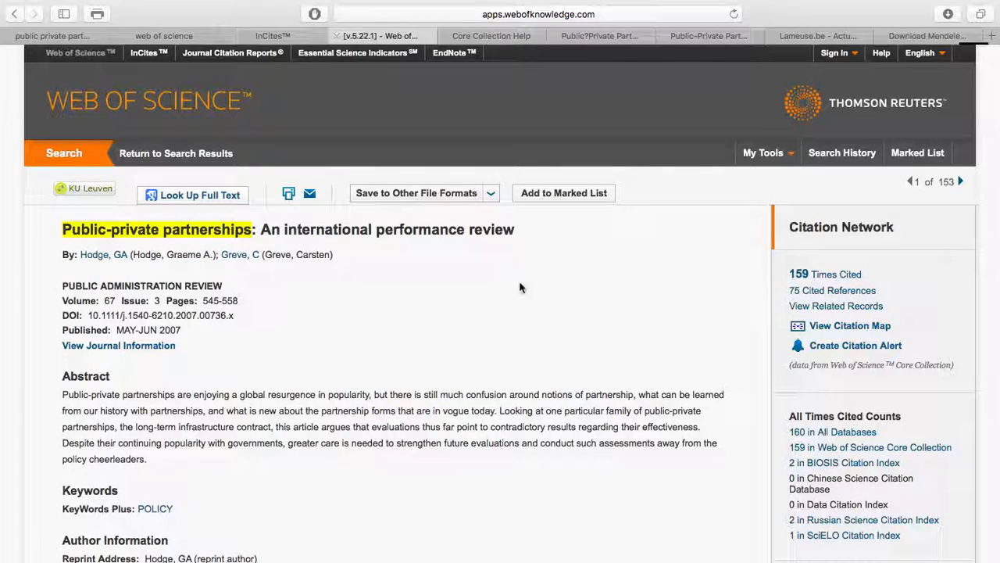
click(493, 195)
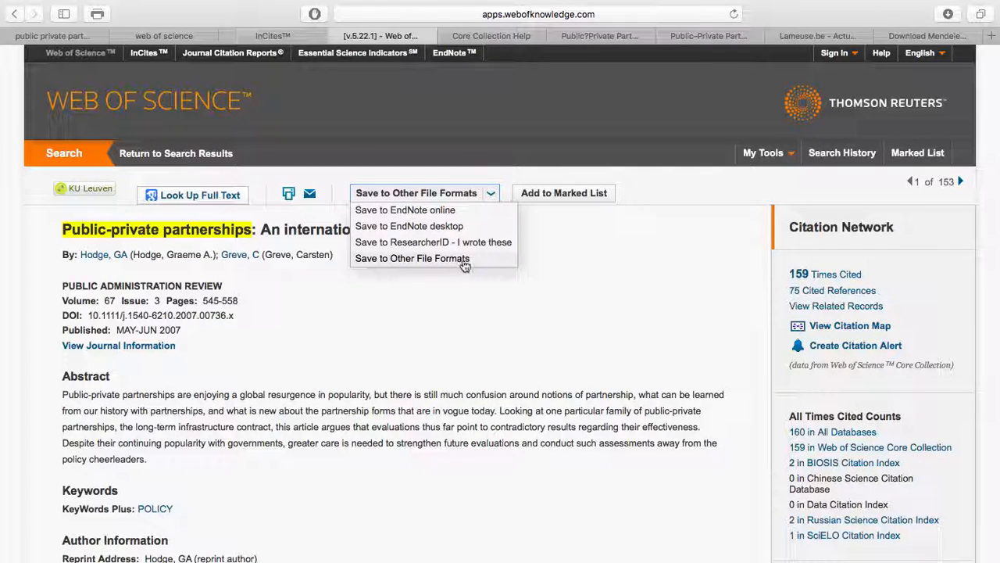
click(947, 14)
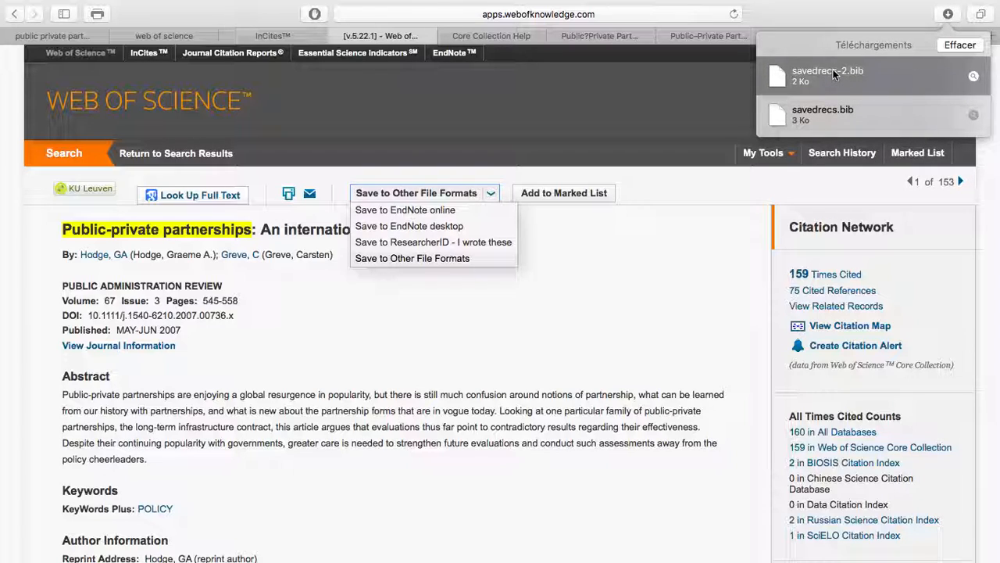
click(685, 344)
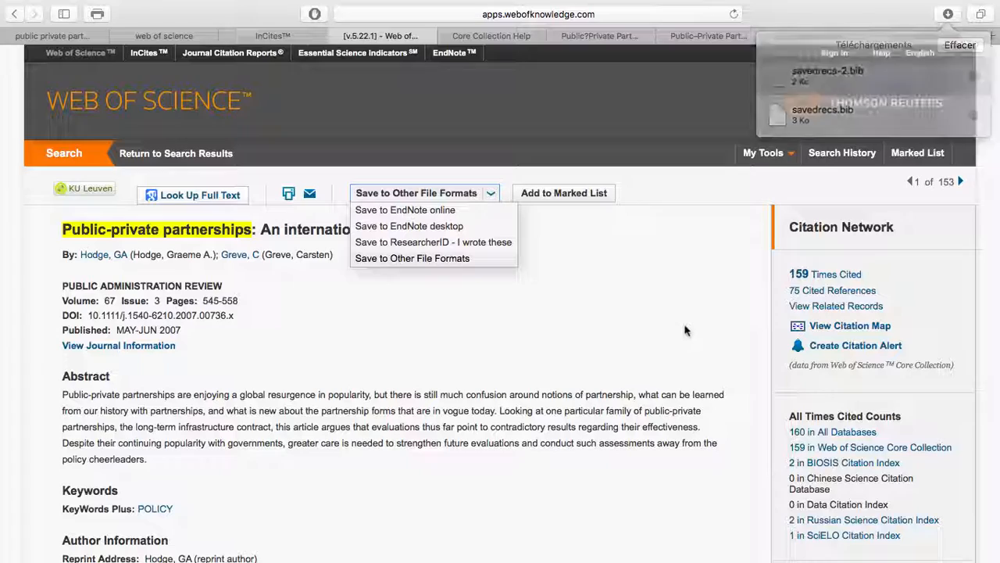
Step: Return to the Web of Science search results and select the first five public-private partnerships records
click(176, 154)
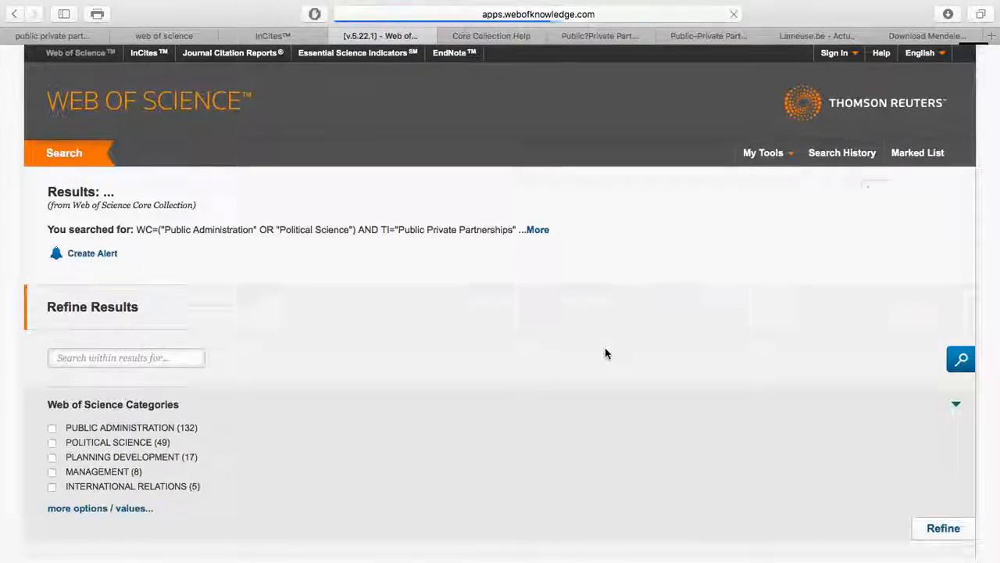
scroll(719, 315, down, 1)
scroll(718, 318, down, 1)
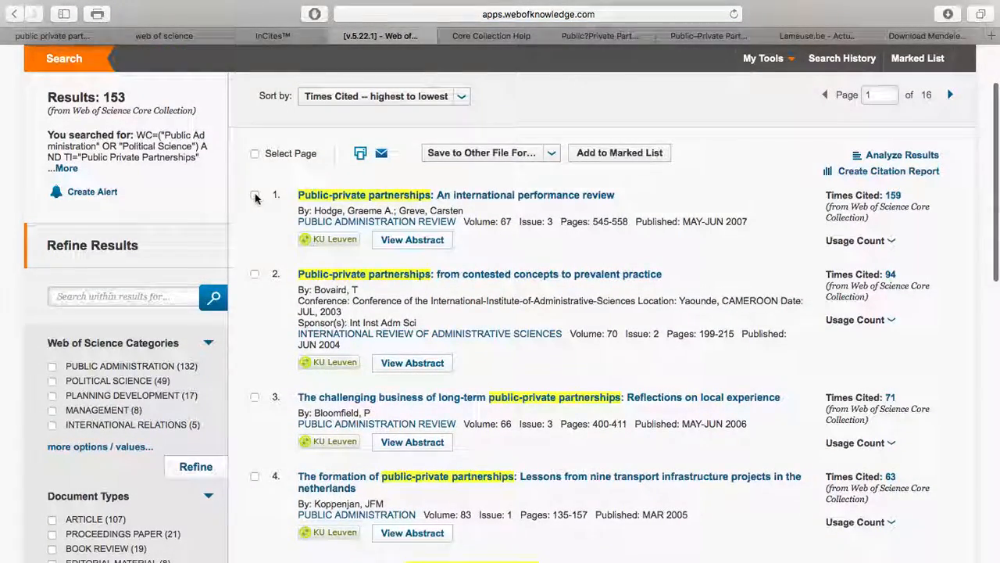
scroll(253, 197, down, 1)
click(256, 164)
click(255, 243)
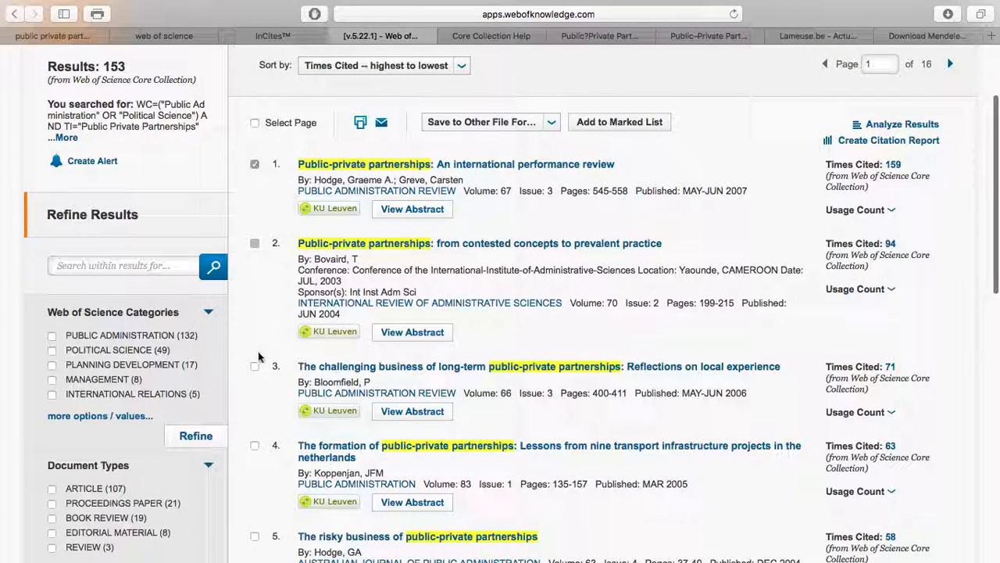
click(255, 366)
scroll(258, 344, down, 3)
click(255, 356)
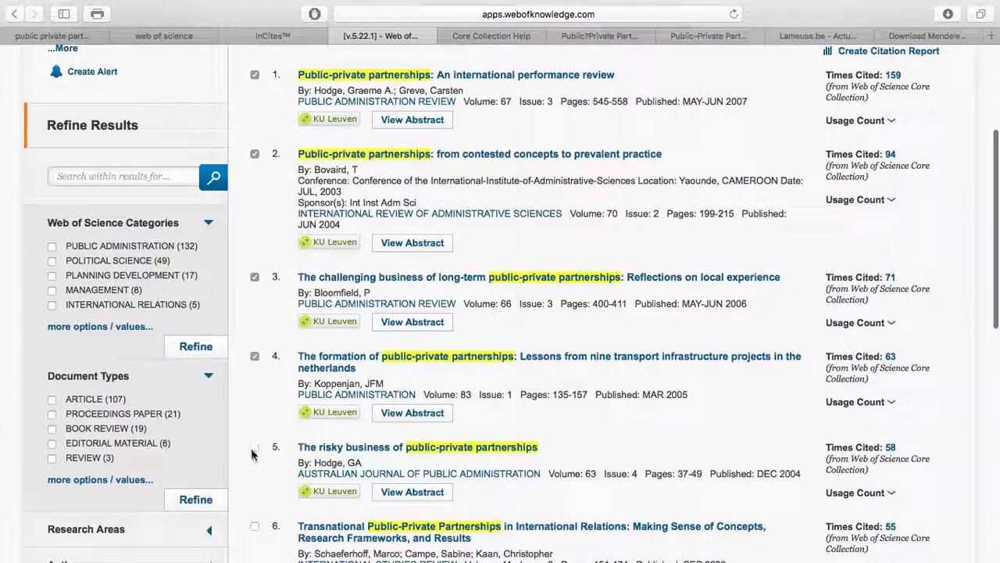
Step: Export the five selected records to another file format with Full Record content as BibTeX and close the export dialog
scroll(494, 235, up, 7)
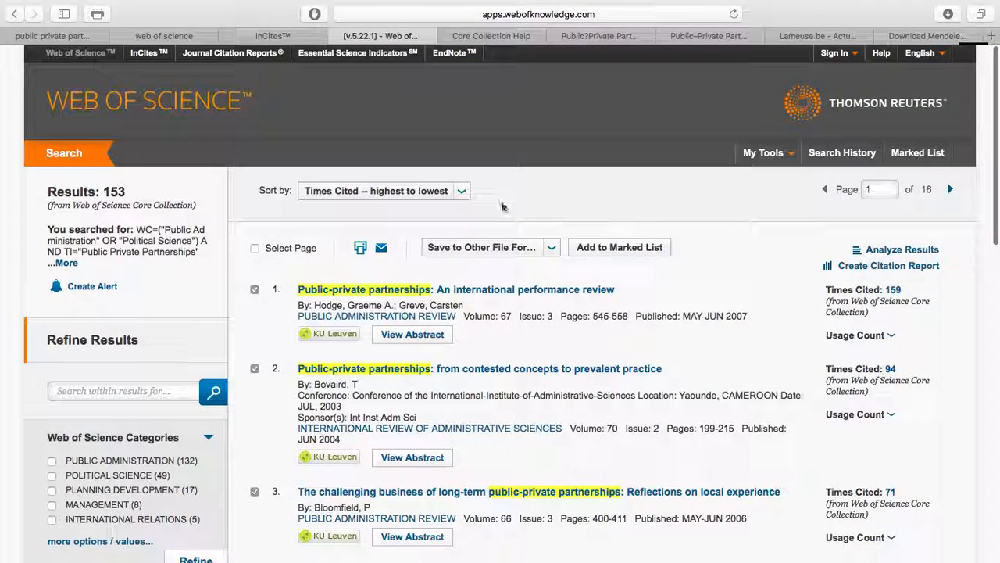
click(551, 249)
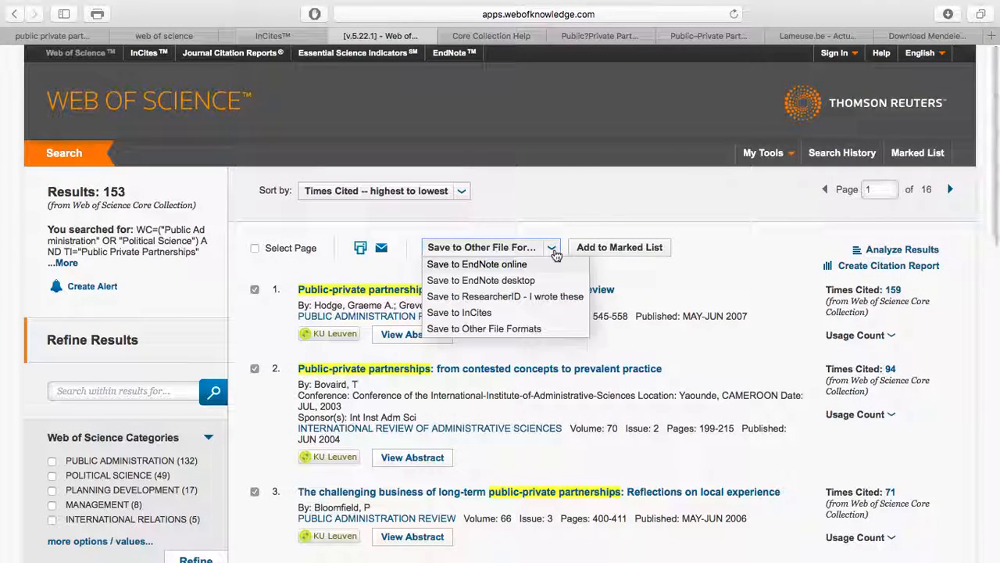
click(493, 329)
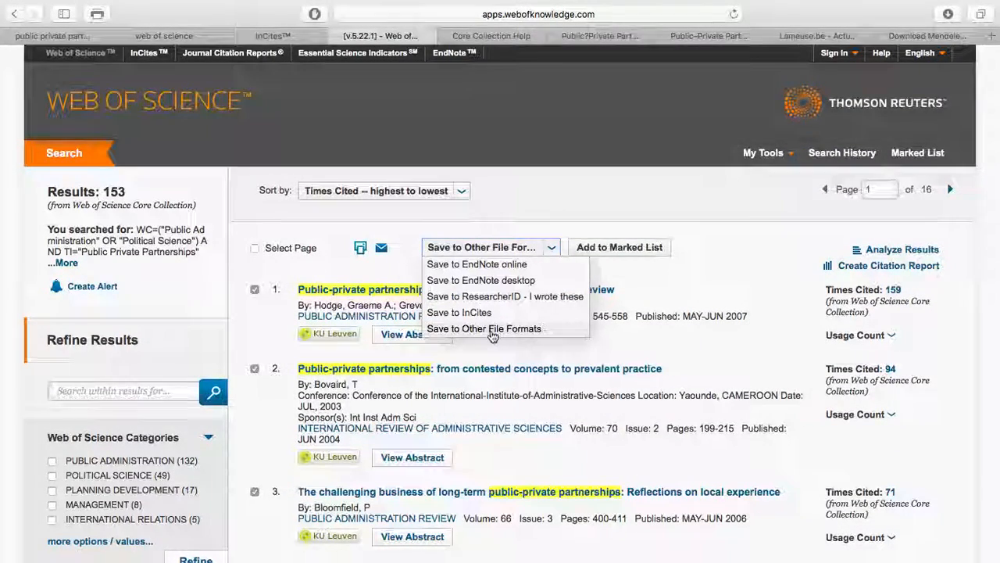
click(523, 287)
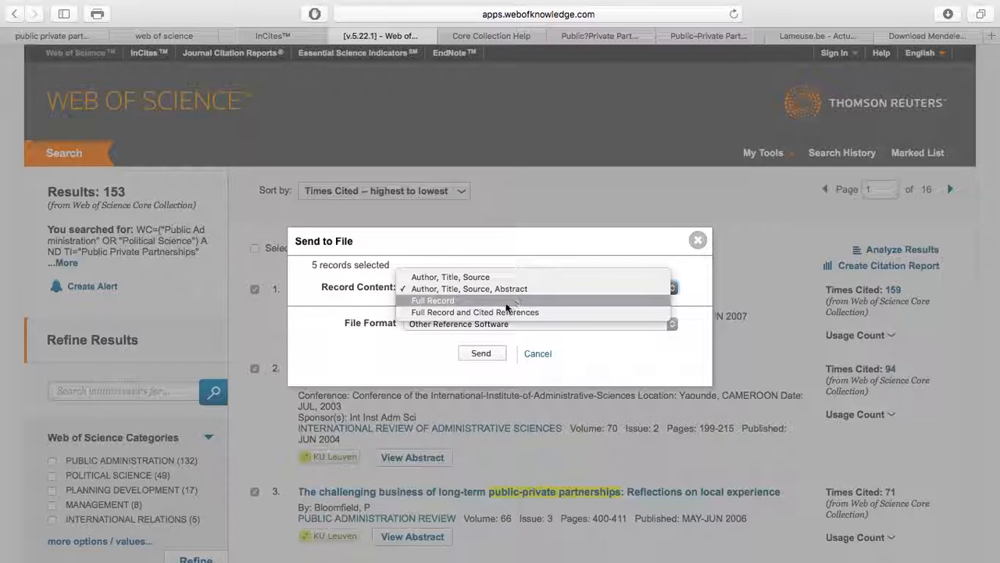
click(500, 300)
click(442, 324)
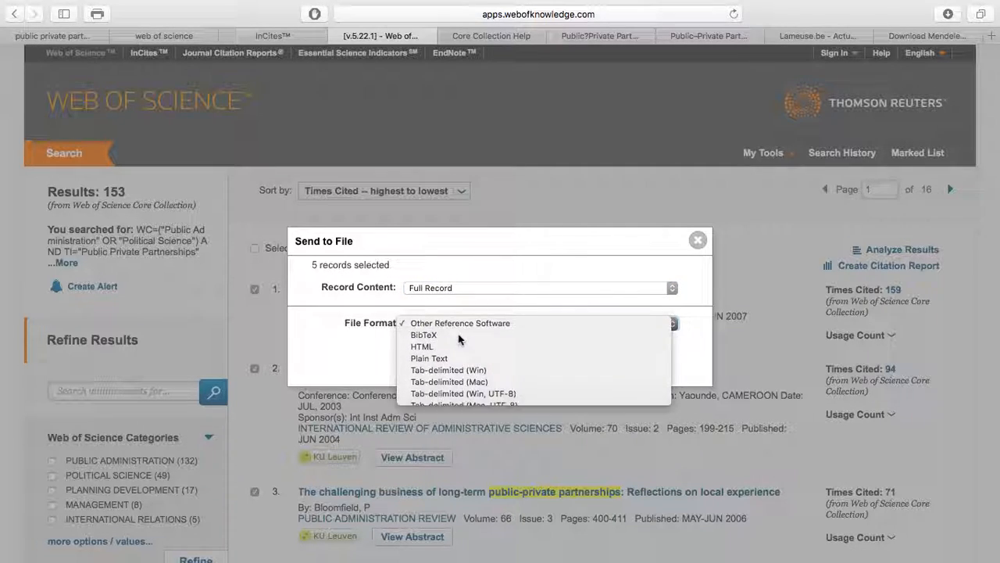
click(426, 337)
click(484, 355)
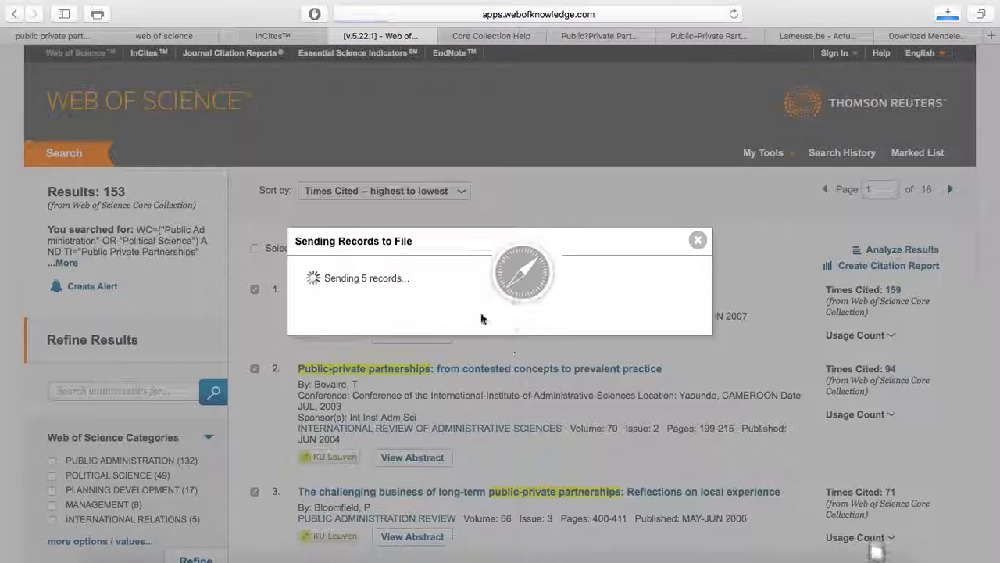
click(696, 241)
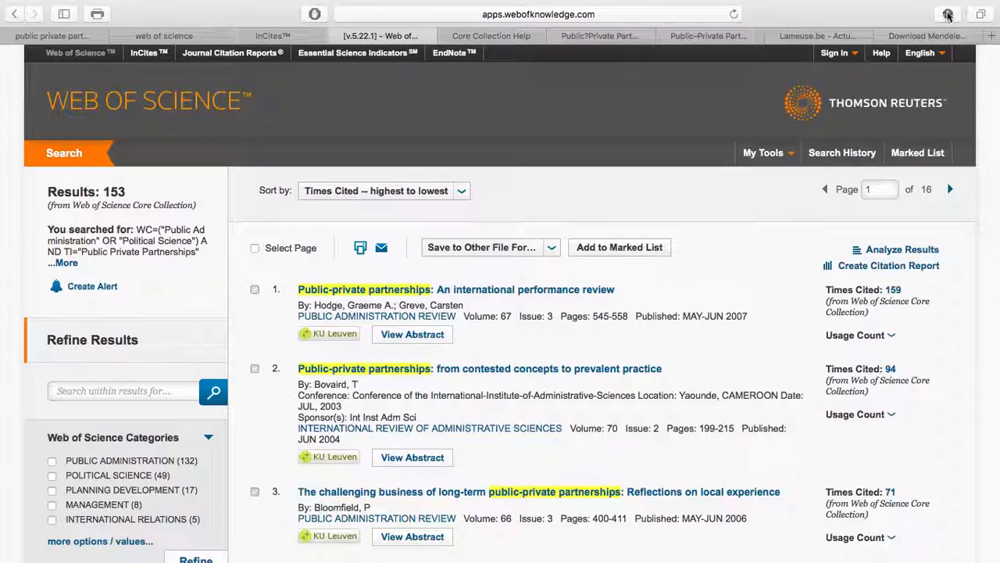
Step: Open the newly downloaded BibTeX file in Mendeley and review the details of "The challenging business of long-term public-private partnerships"
click(947, 14)
double_click(828, 71)
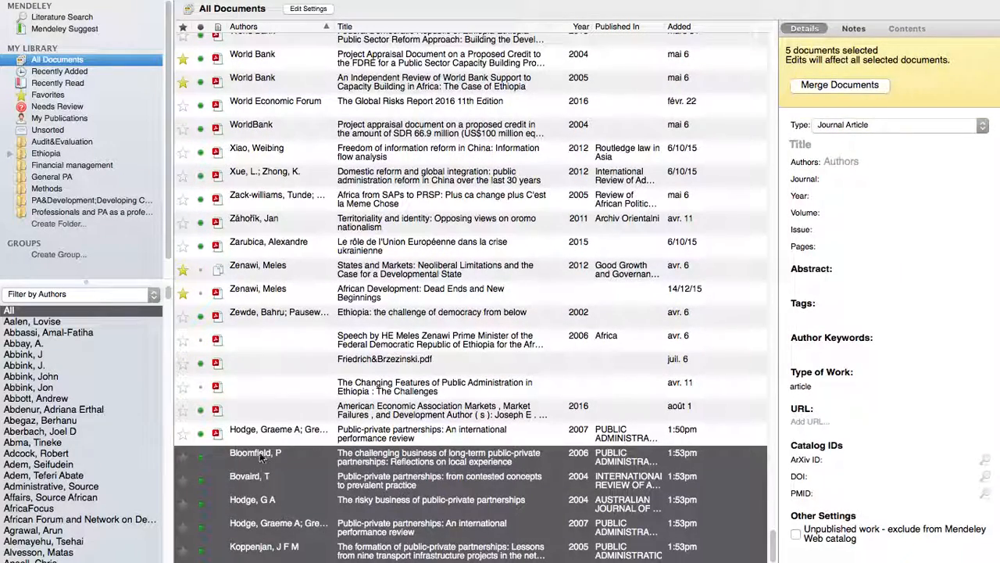
click(406, 479)
key(Up)
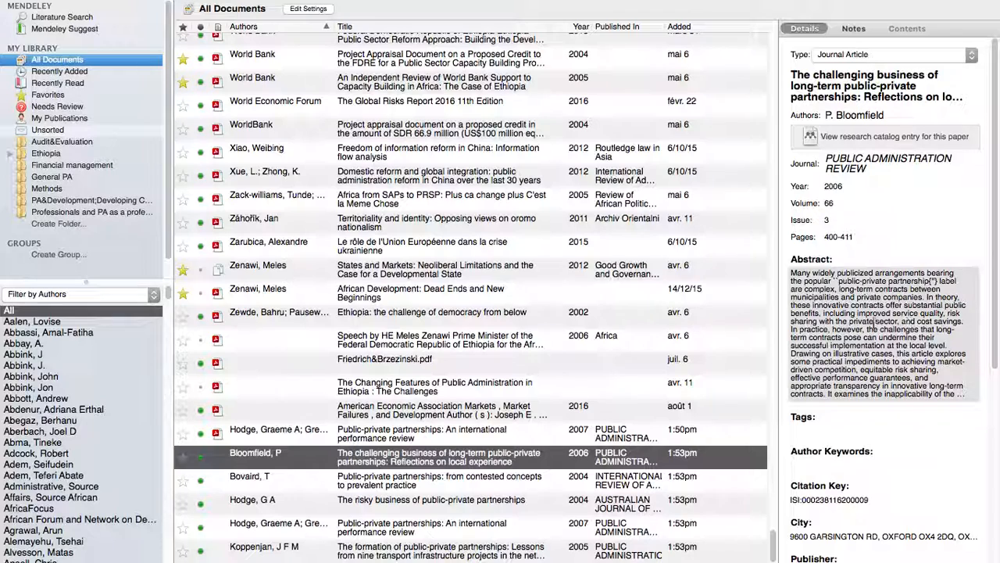
scroll(896, 279, down, 2)
scroll(896, 280, down, 5)
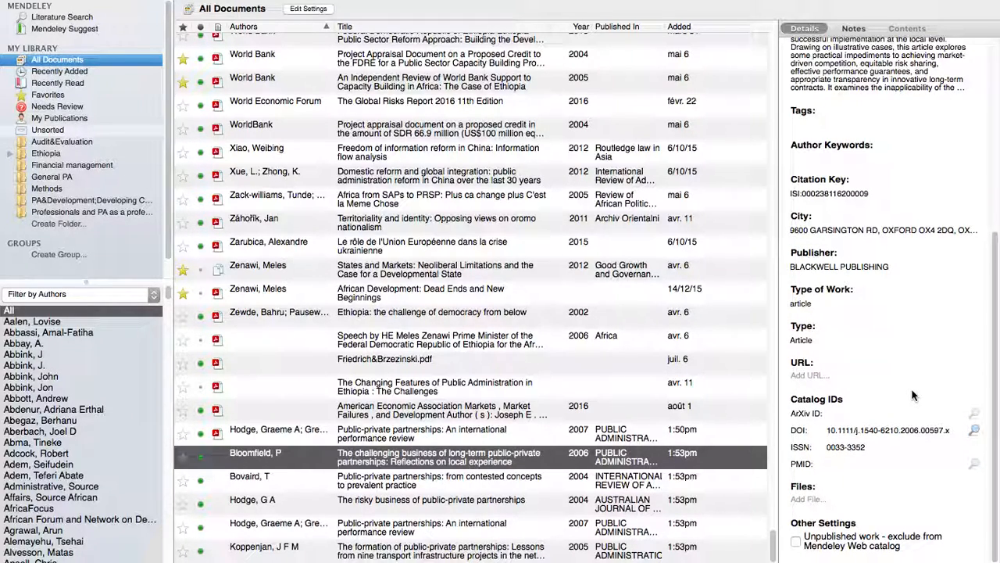
scroll(903, 444, up, 1)
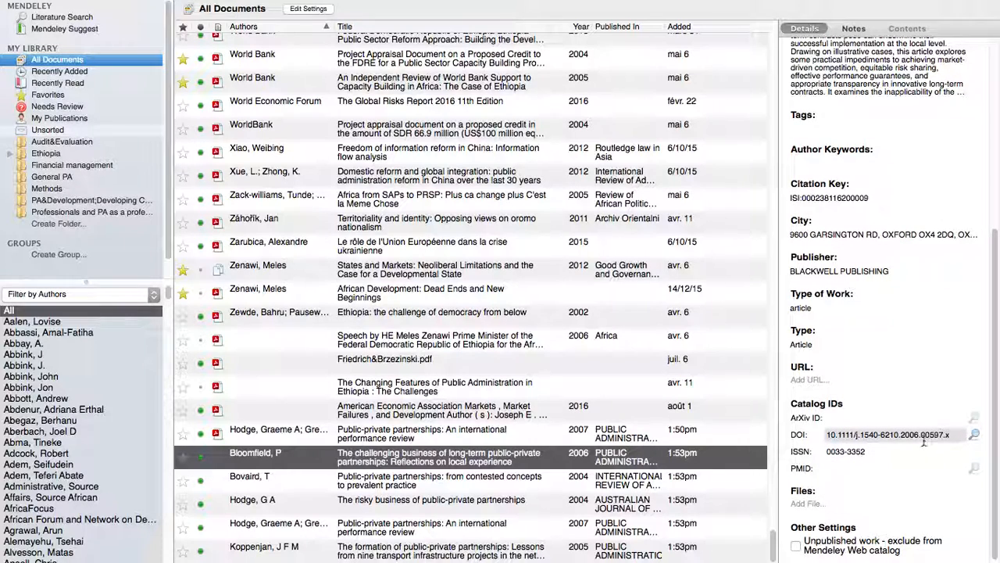
Step: Delete the five newly imported public-private partnerships records from the library, starting with "The challenging business of long-term public-private partnerships"
scroll(924, 441, up, 7)
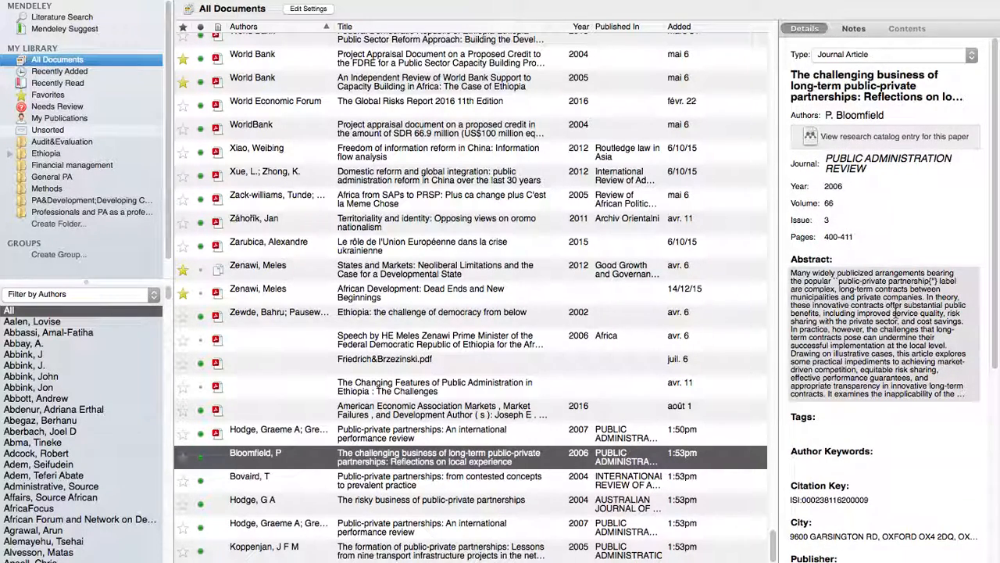
scroll(896, 309, down, 6)
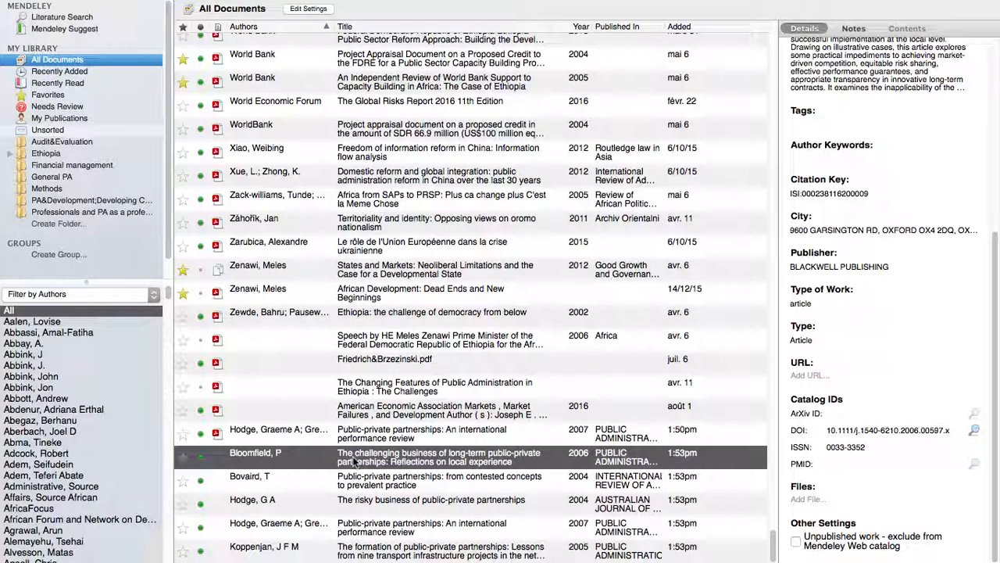
key(Delete)
click(329, 479)
key(Delete)
click(327, 504)
key(Delete)
click(322, 523)
key(Delete)
click(308, 547)
key(Delete)
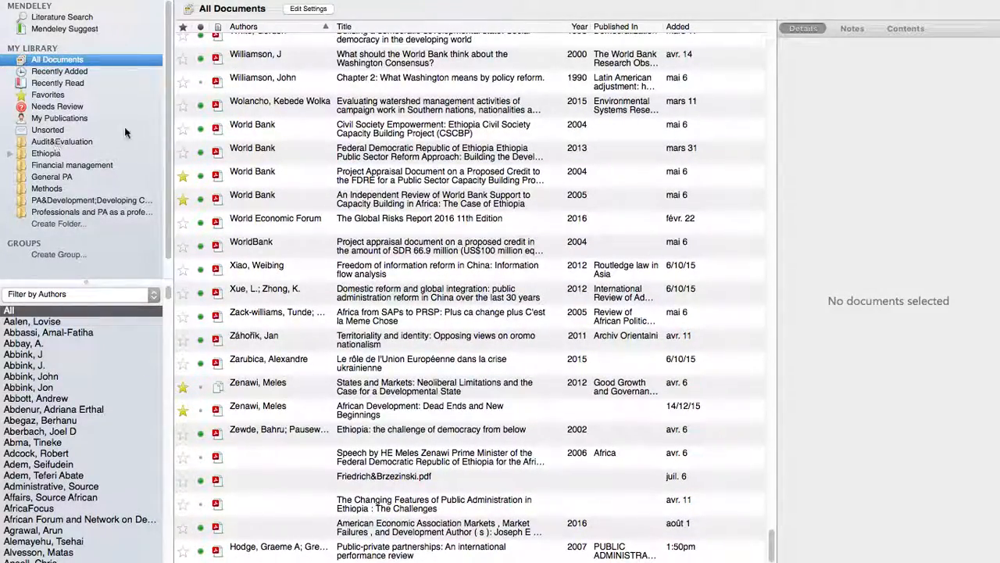
click(139, 107)
click(57, 60)
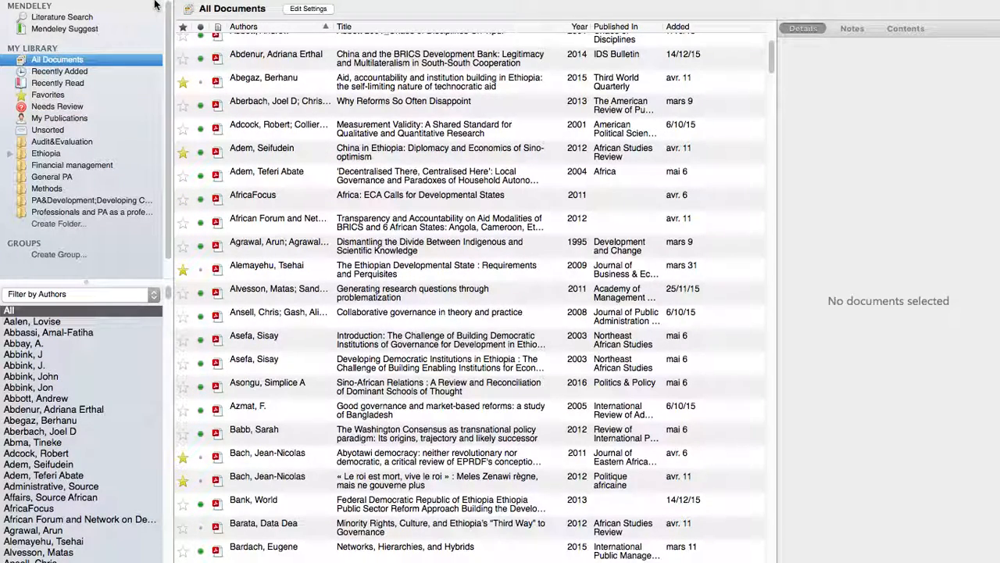
click(258, 8)
mouse_move(164, 11)
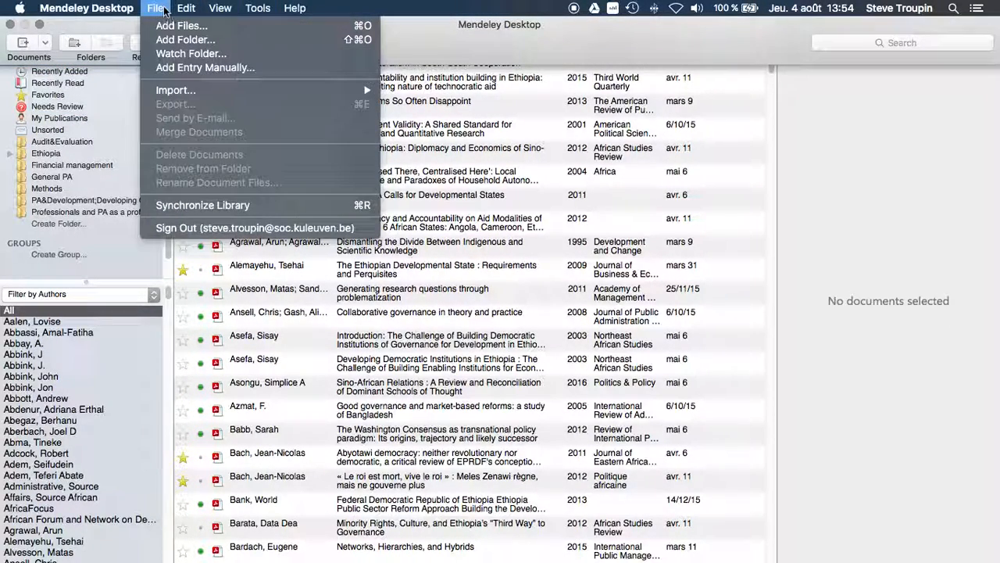
click(112, 113)
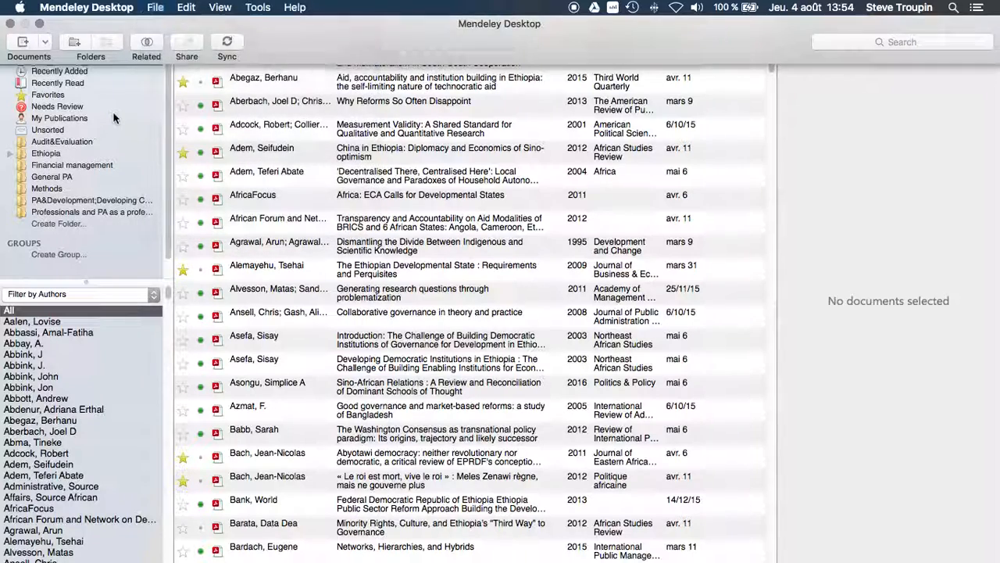
right_click(120, 111)
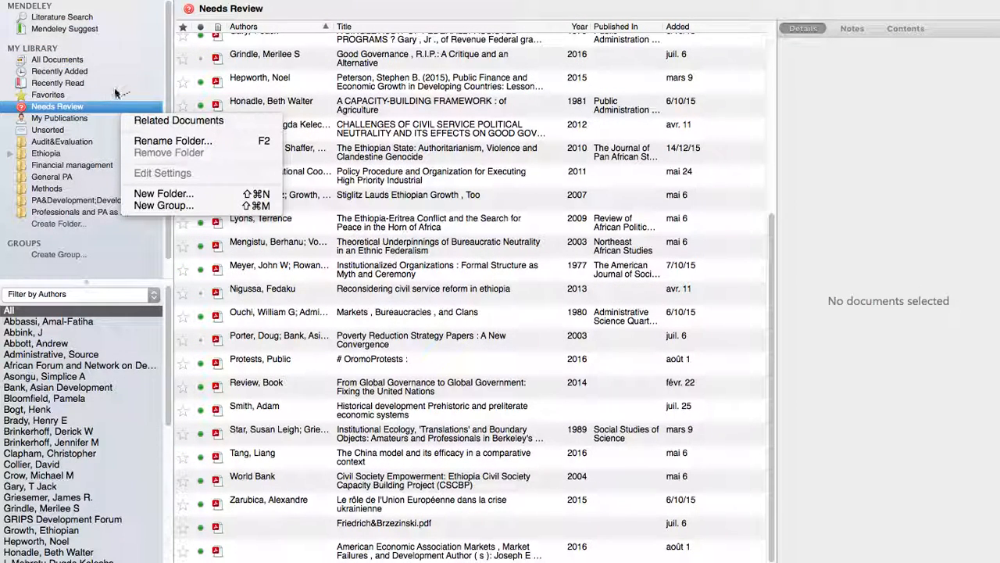
click(116, 97)
Step: Create a new library folder named "Research Seminar"
right_click(104, 234)
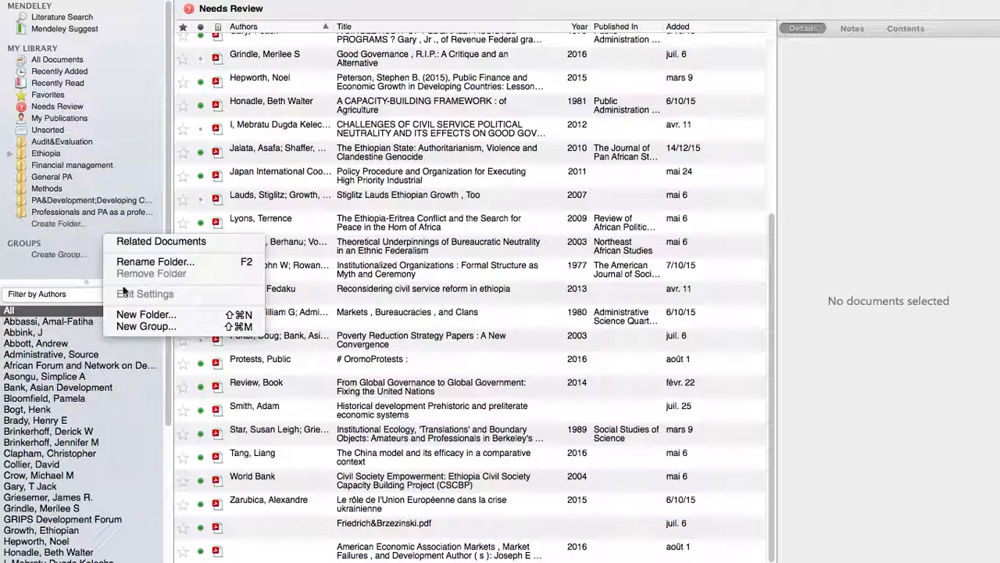
click(175, 315)
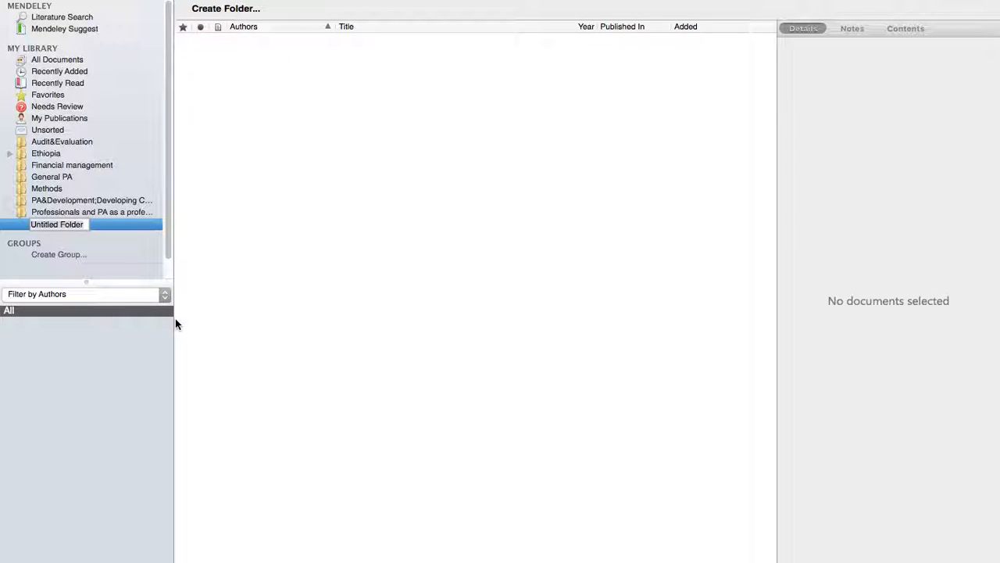
text(Research Seminar)
key(Return)
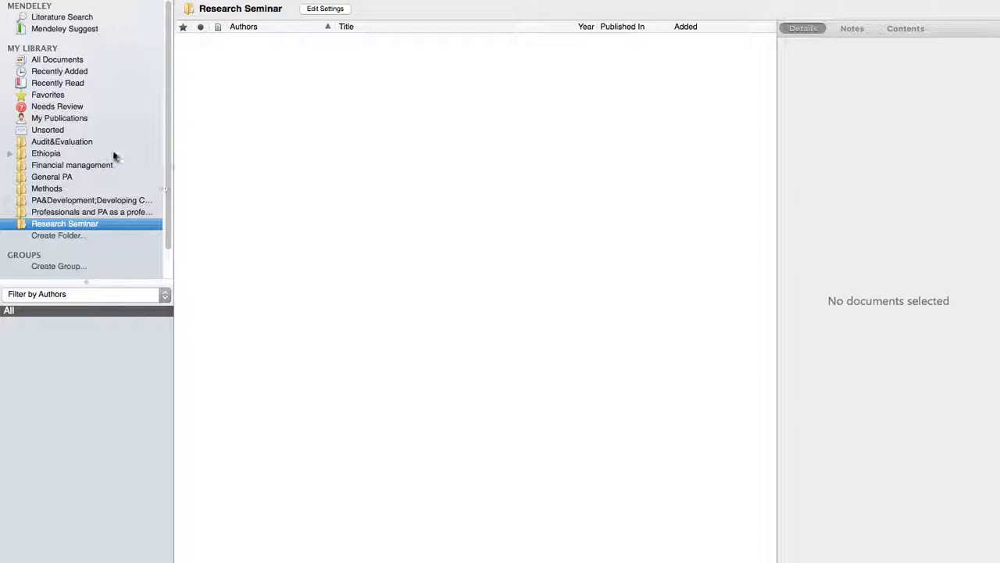
Step: Try to move the first article in All Documents into the Research Seminar folder, and open that folder
click(69, 62)
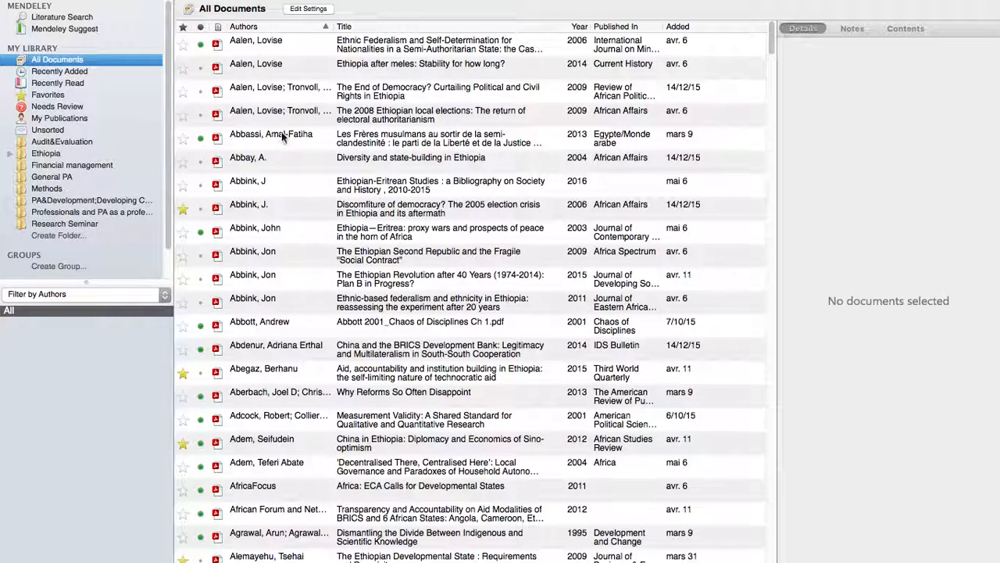
click(309, 47)
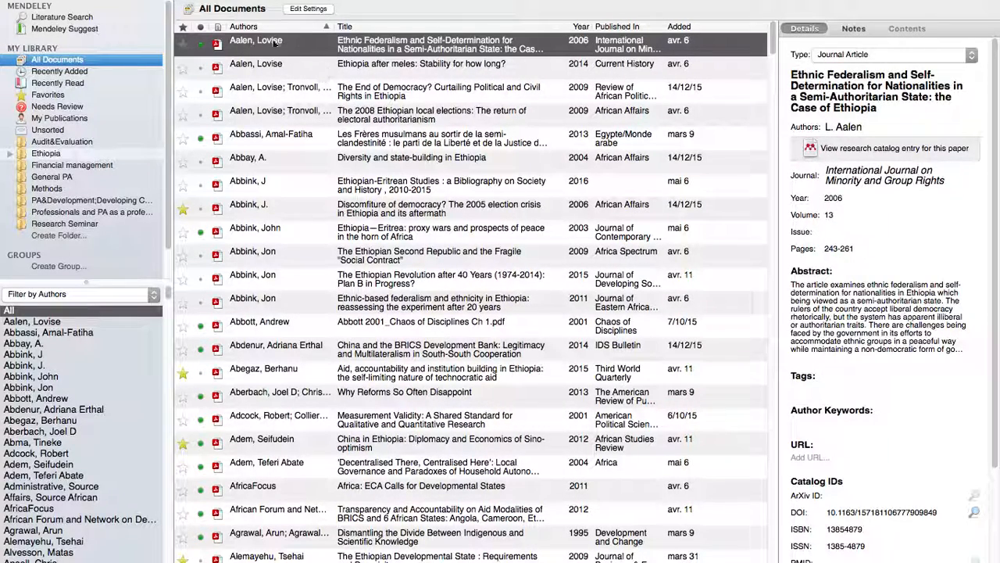
drag(307, 48, 73, 228)
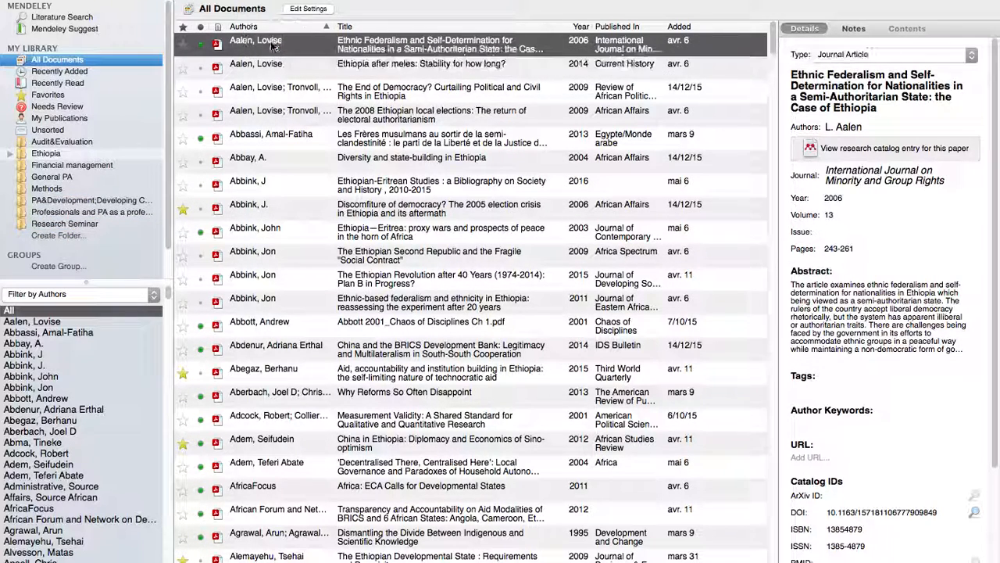
click(62, 225)
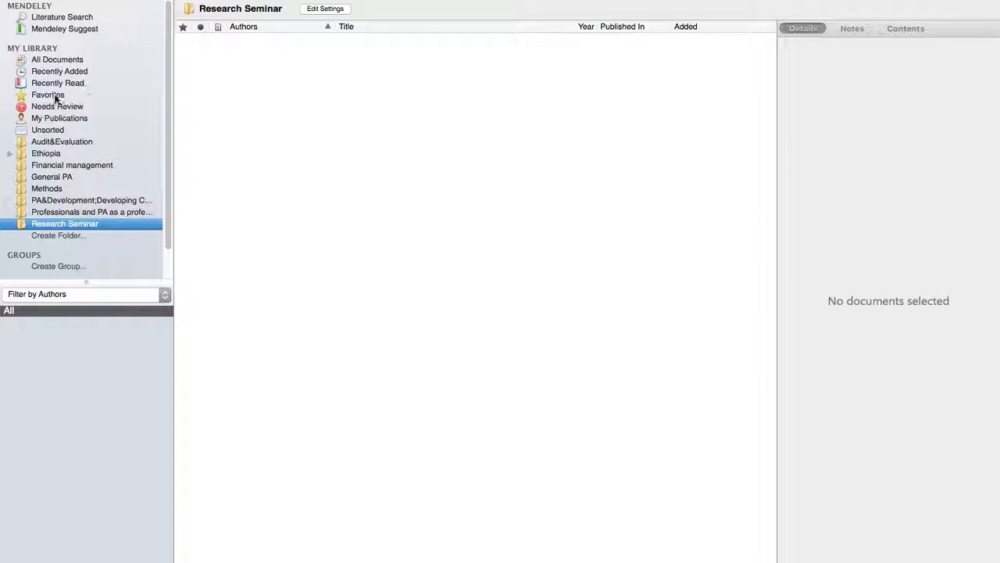
Step: Open the Unsorted documents and examine the editable bibliographic fields of "The End of the Transition Paradigm", from authors to abstract
click(48, 130)
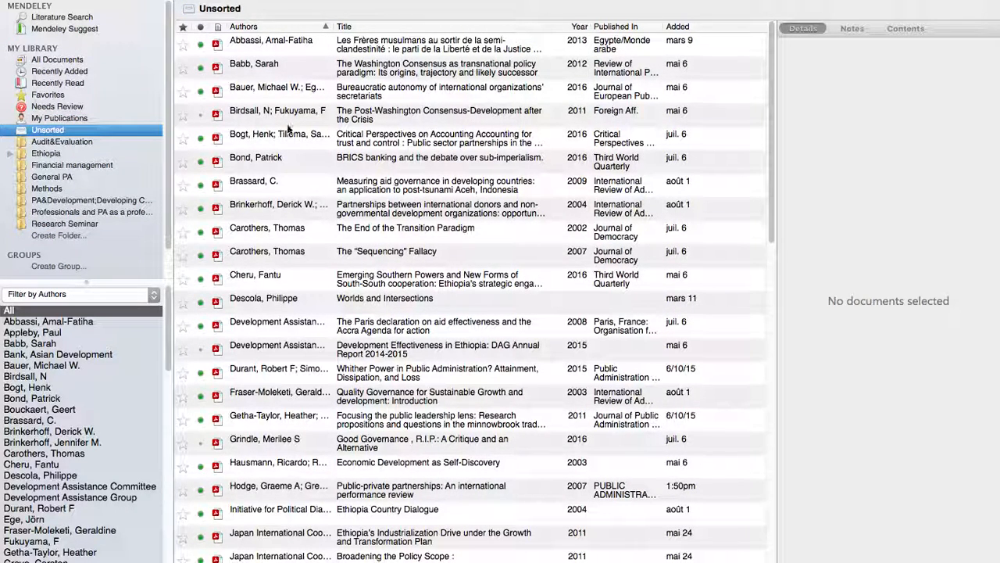
click(278, 227)
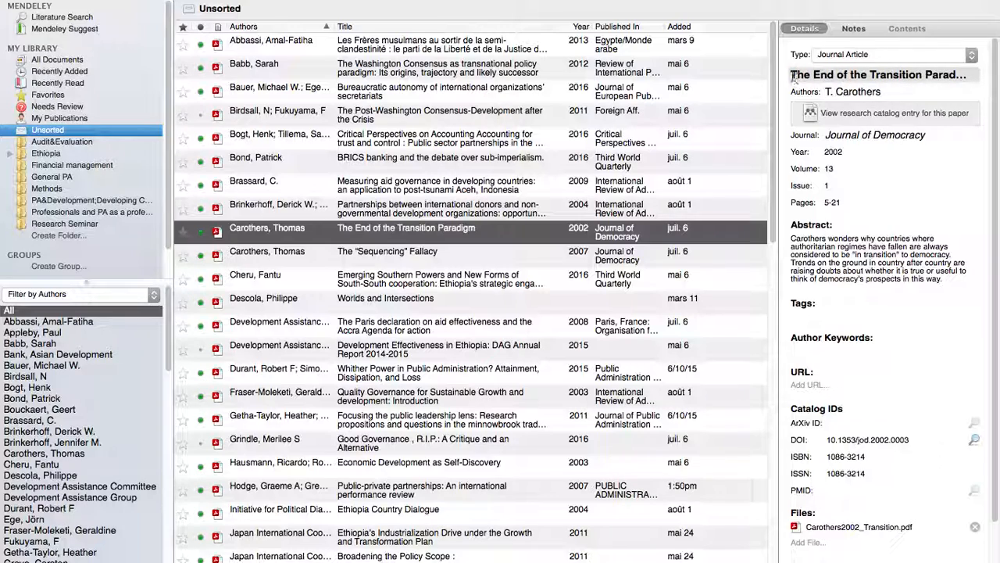
click(891, 91)
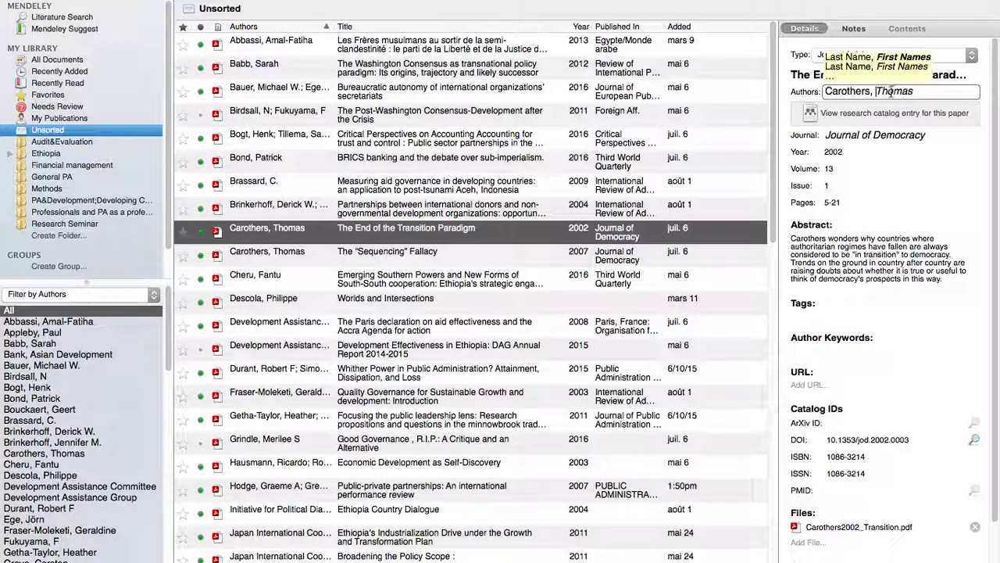
click(914, 134)
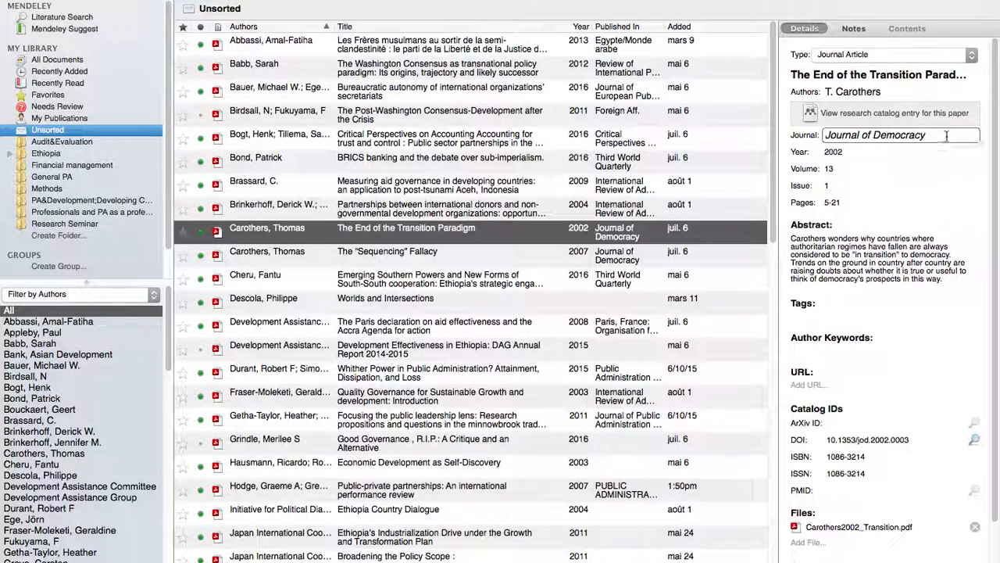
click(847, 153)
click(851, 169)
click(891, 186)
click(870, 202)
click(882, 255)
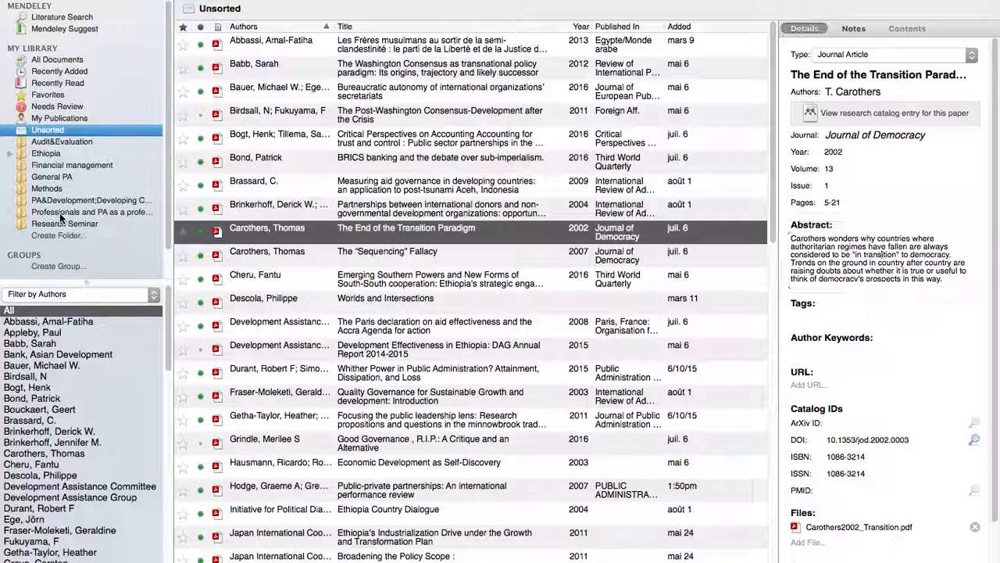
scroll(75, 215, down, 2)
scroll(78, 215, up, 2)
Step: Search the Unsorted documents for "quantitative"
mouse_move(624, 10)
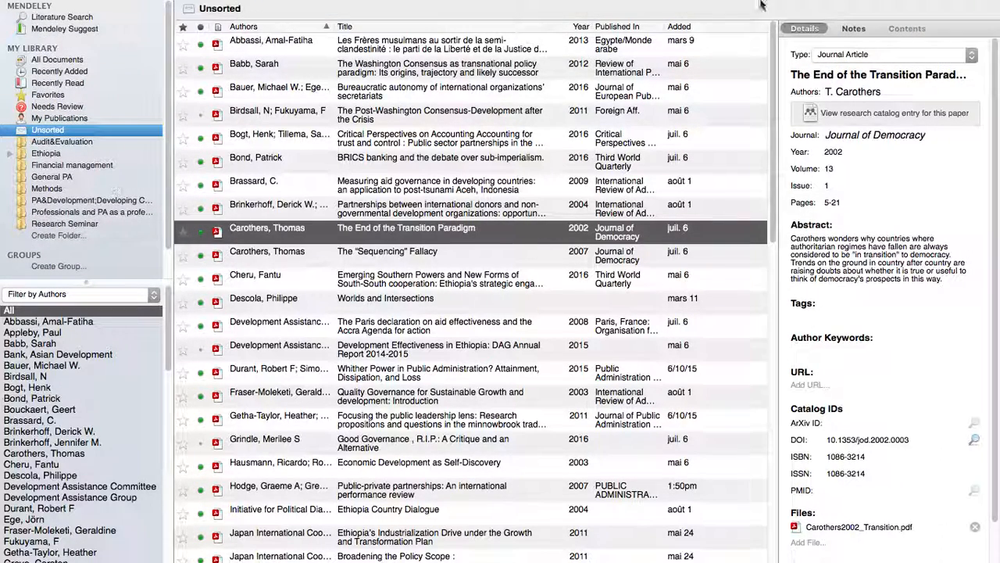
click(886, 44)
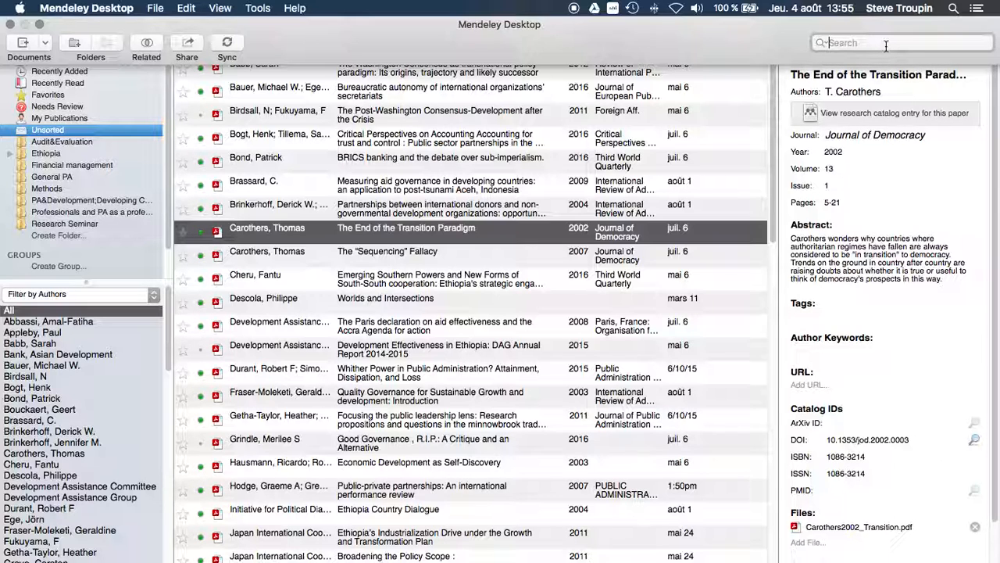
text(anti)
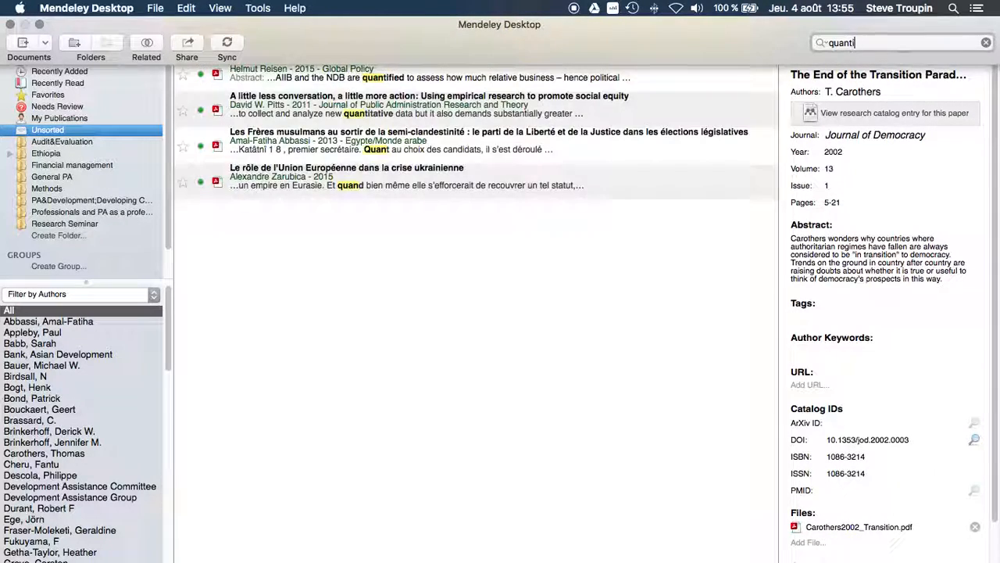
text(tative)
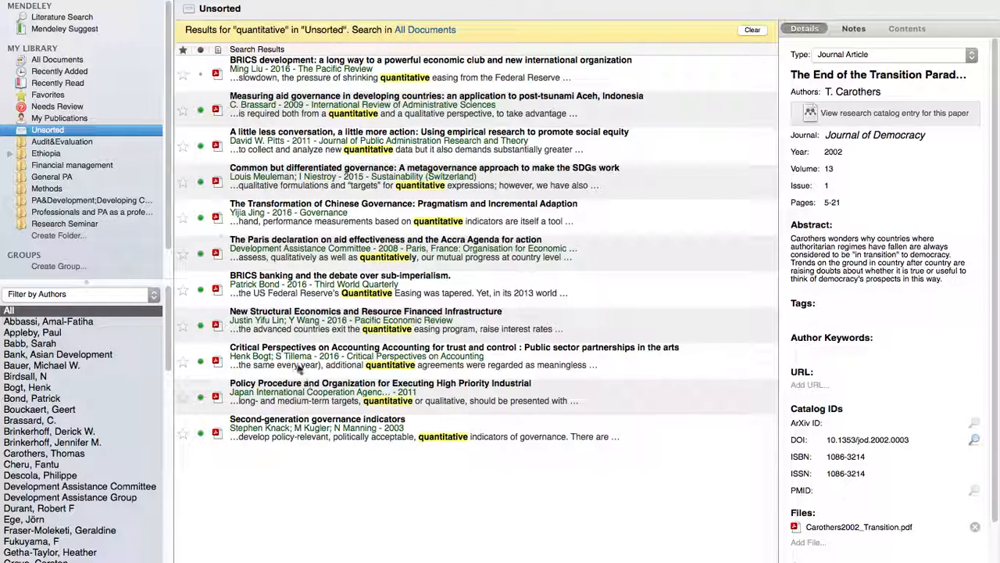
Step: Search for "dergue" instead and extend the search to All Documents
mouse_move(883, 3)
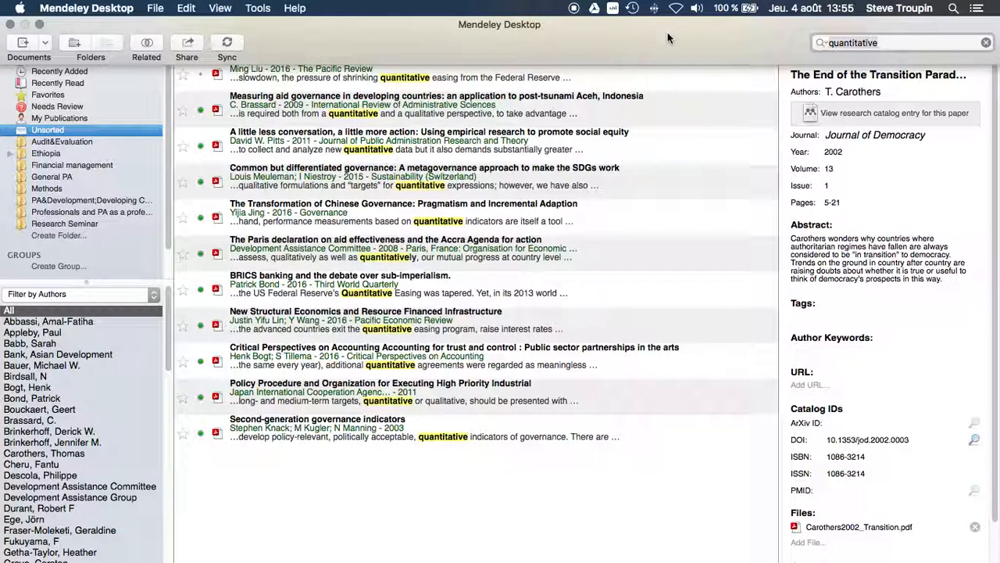
key(super+f)
text(der)
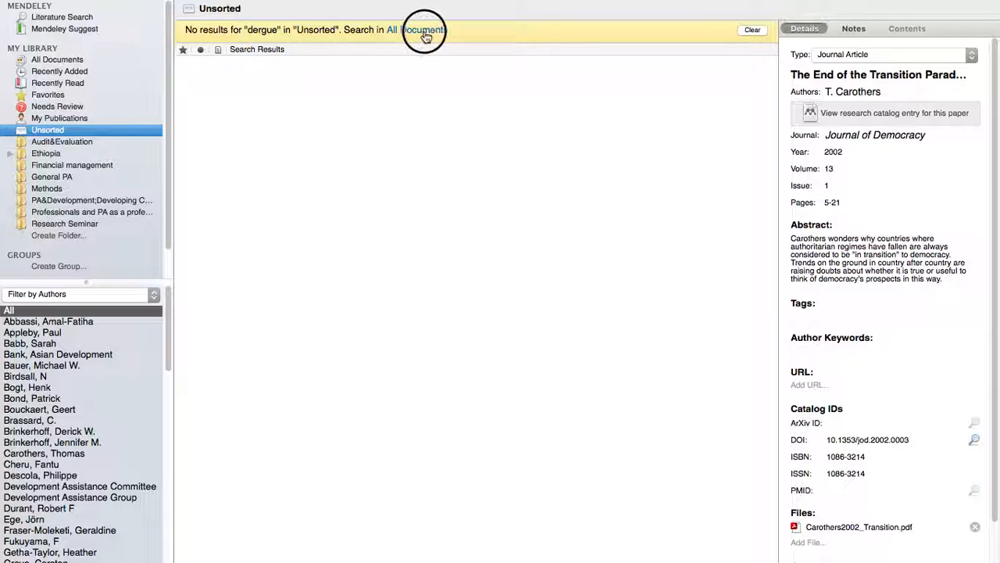
click(426, 32)
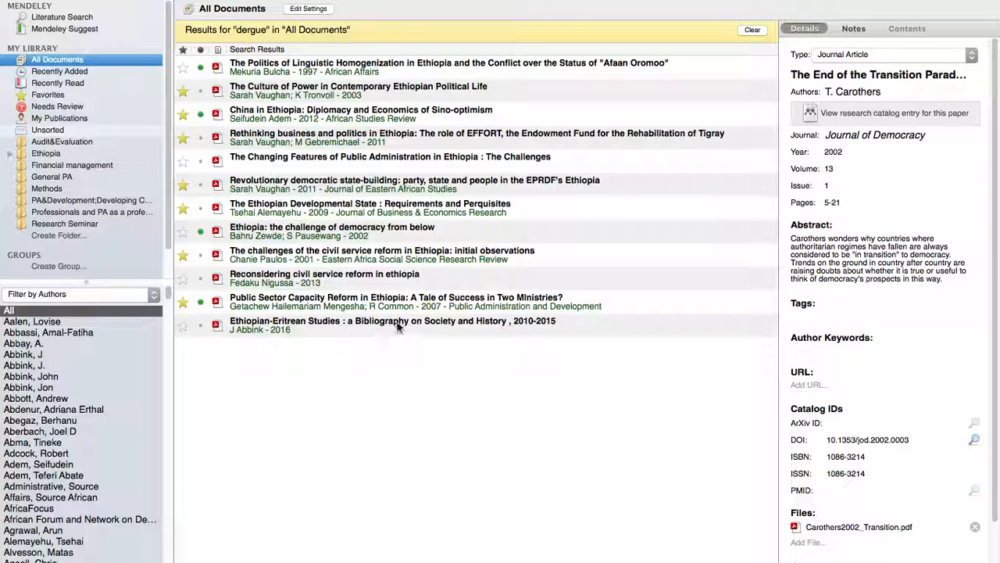
Step: Examine the details of several documents found for "dergue", ending with "The Ethiopian Developmental State : Requirements and Perquisites"
click(397, 327)
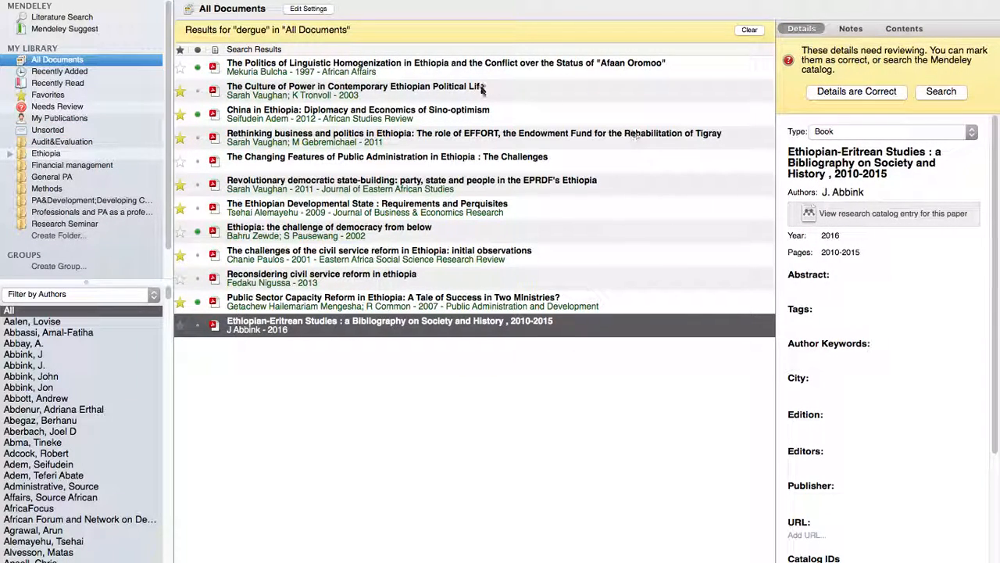
click(337, 67)
click(336, 114)
click(341, 139)
click(320, 162)
click(311, 188)
click(309, 213)
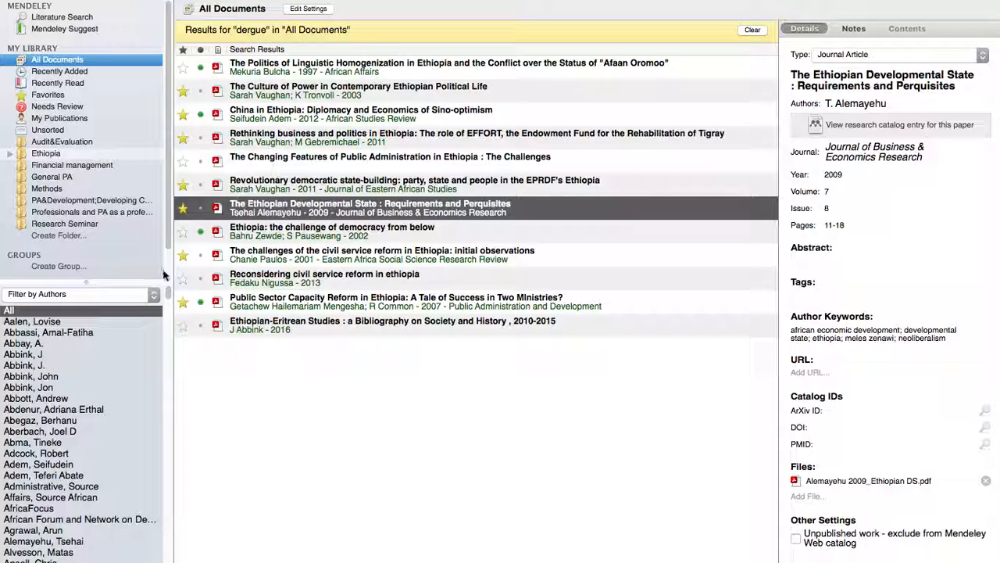
click(183, 303)
scroll(57, 468, down, 15)
scroll(86, 457, up, 15)
Step: Switch to Word, create a new document from the Normal template and delete all of its prefilled text
key(ctrl+Up)
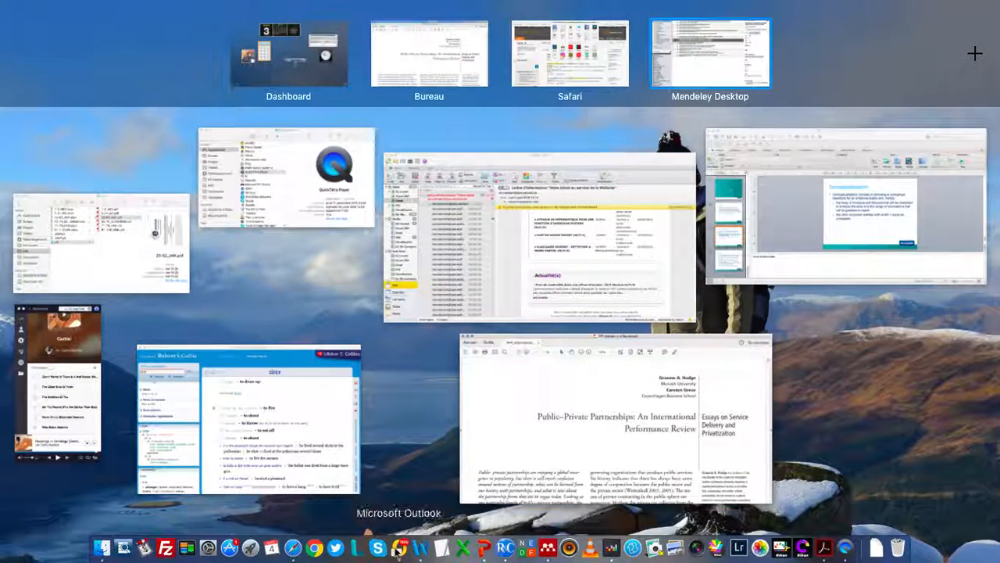
click(420, 549)
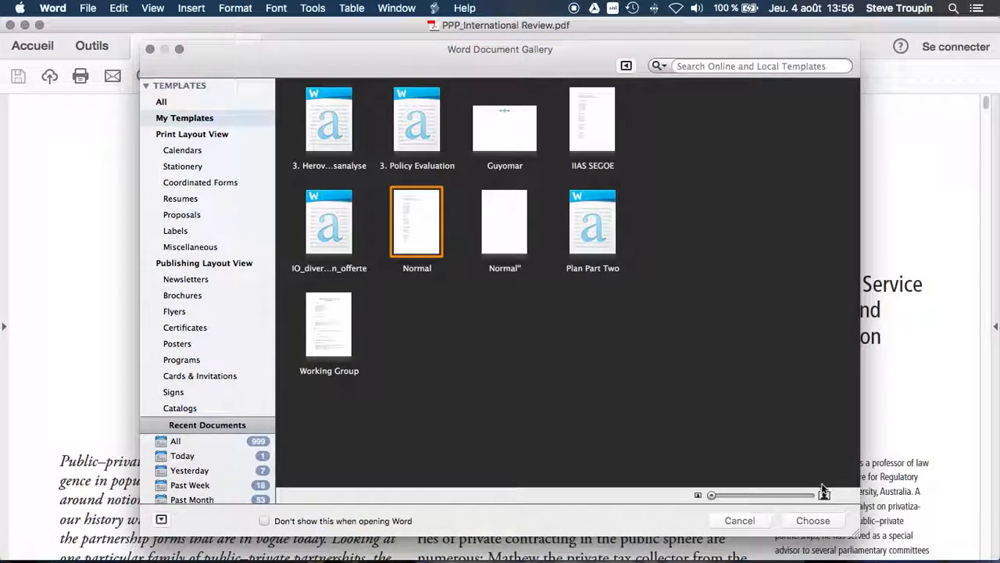
click(820, 520)
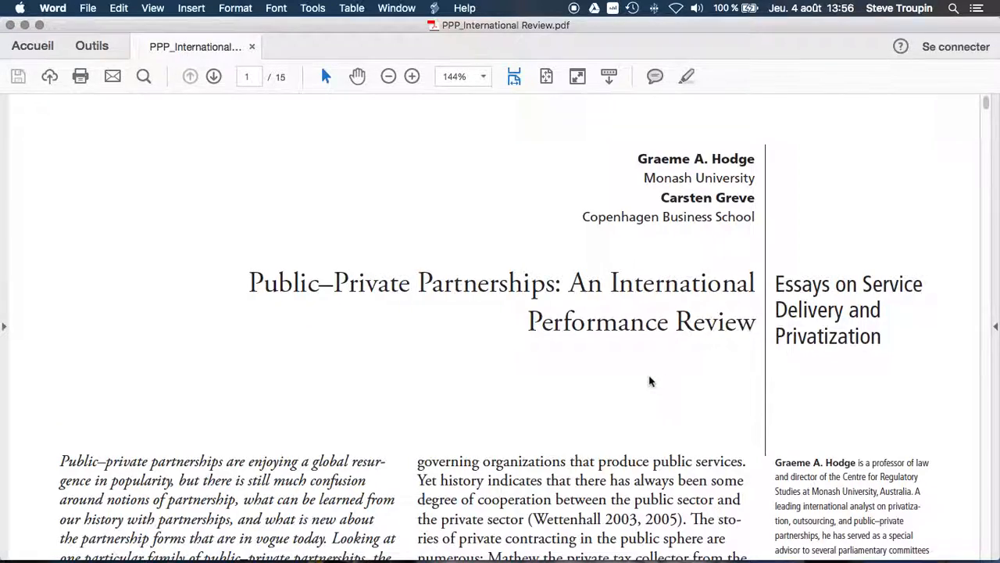
key(super+a)
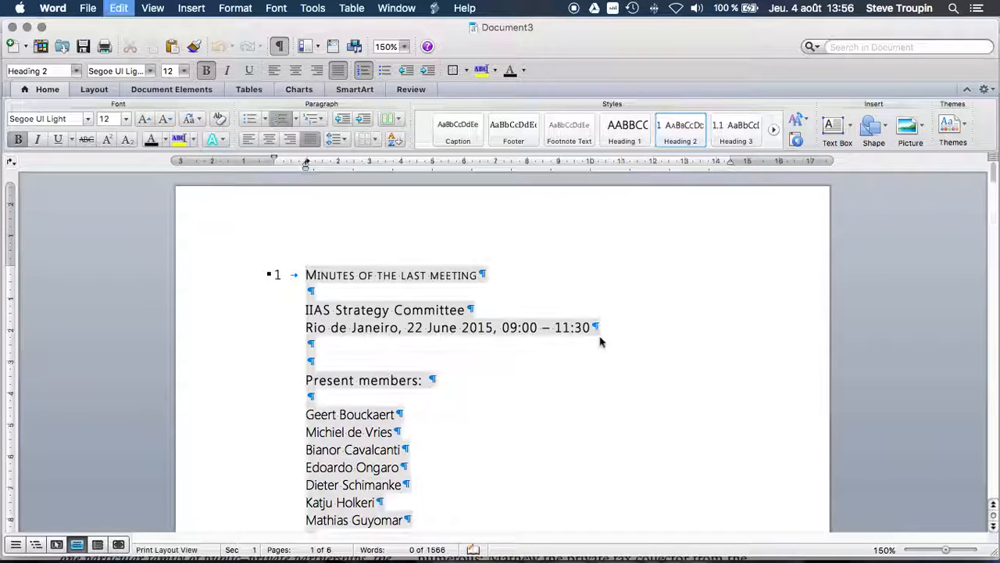
key(BackSpace)
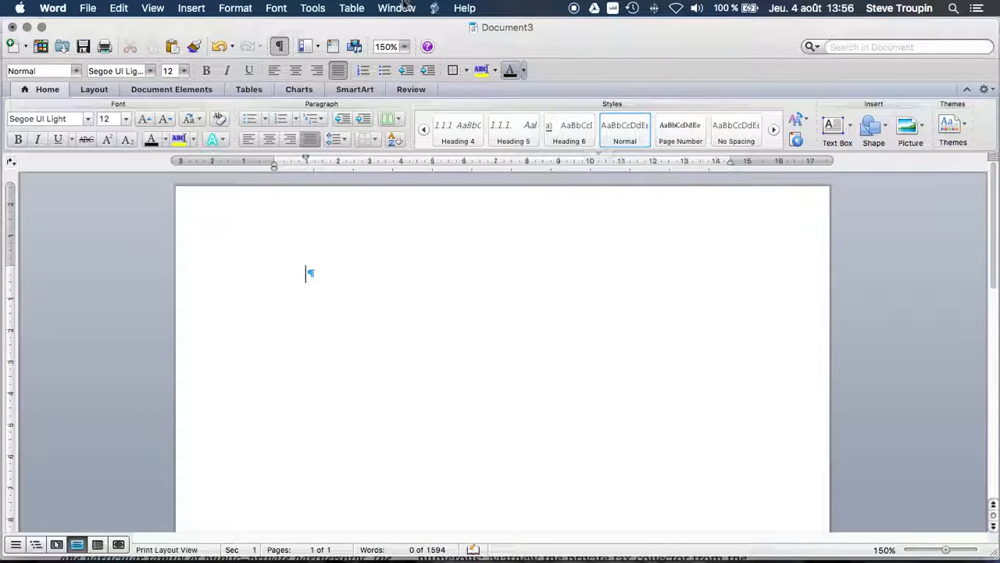
Step: Show the Mendeley Toolbar in Word
click(307, 10)
mouse_move(356, 10)
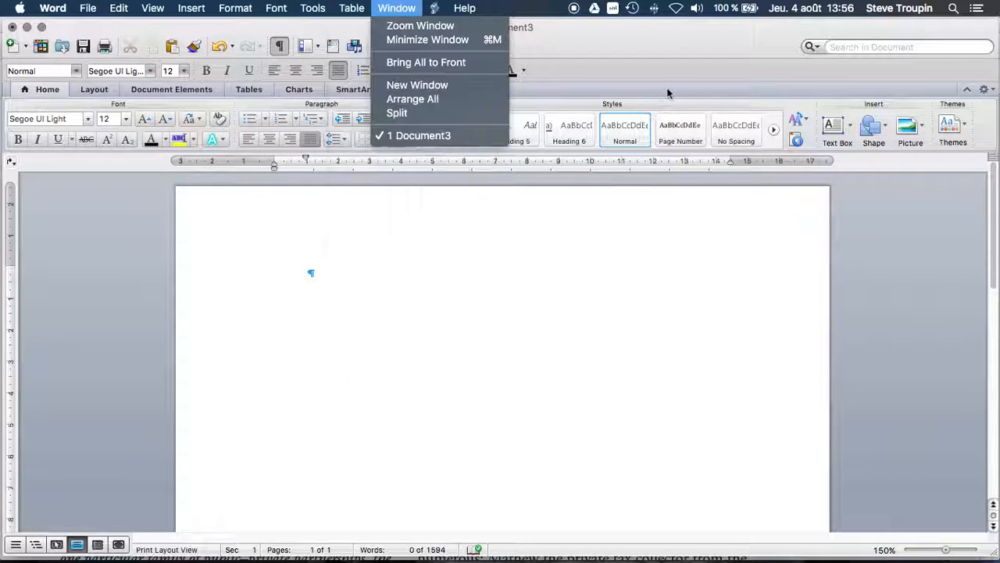
click(591, 50)
right_click(593, 50)
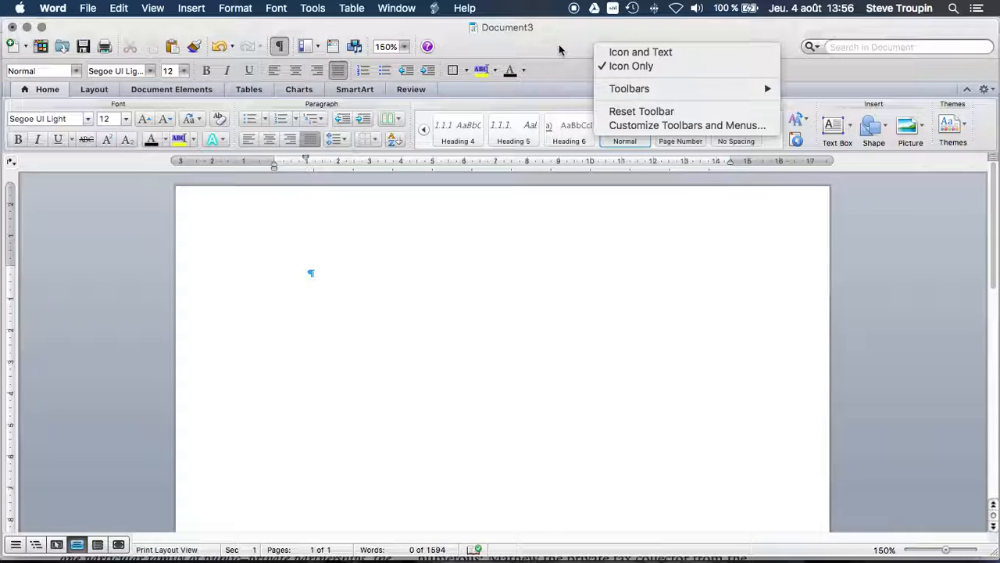
mouse_move(655, 90)
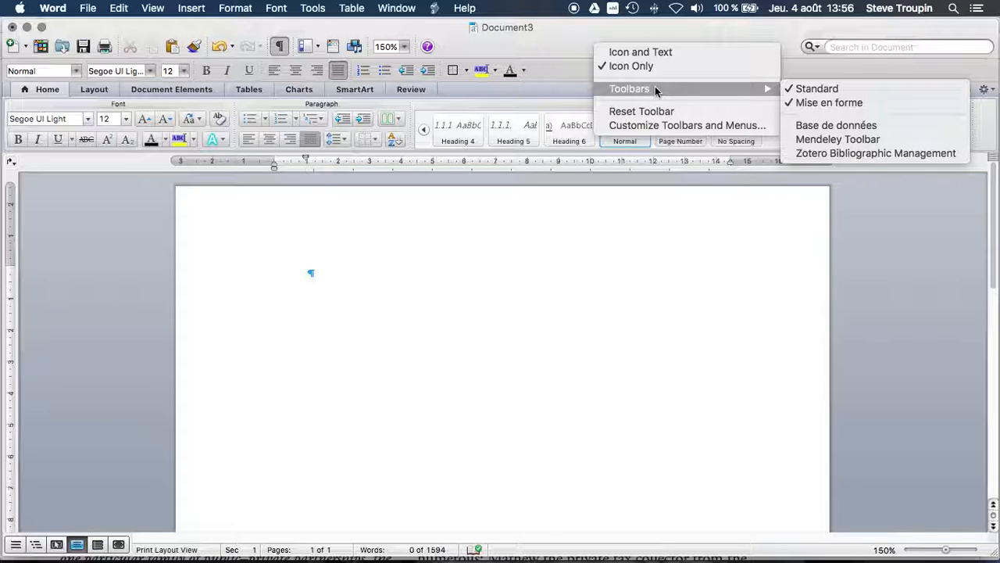
click(851, 138)
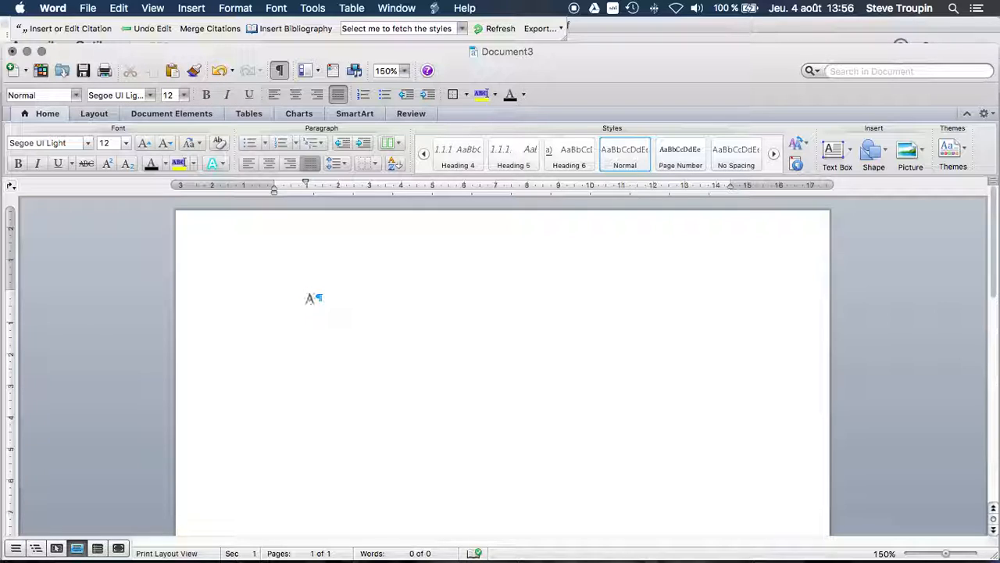
Step: Write "According to" and start a Mendeley citation with the 2011 article "Abyotawi democracy: neither revolutionary nor democratic"
text(ording to)
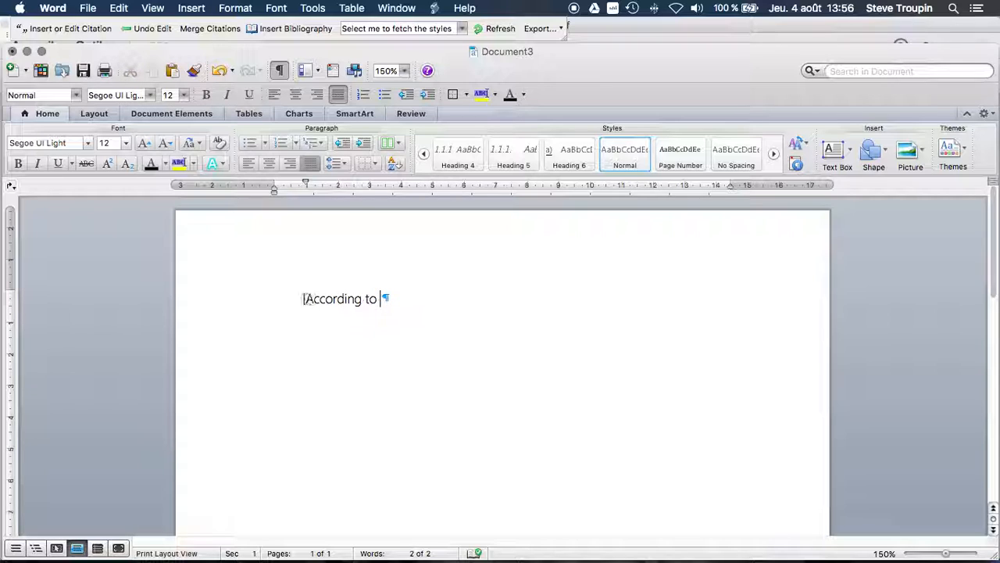
click(85, 32)
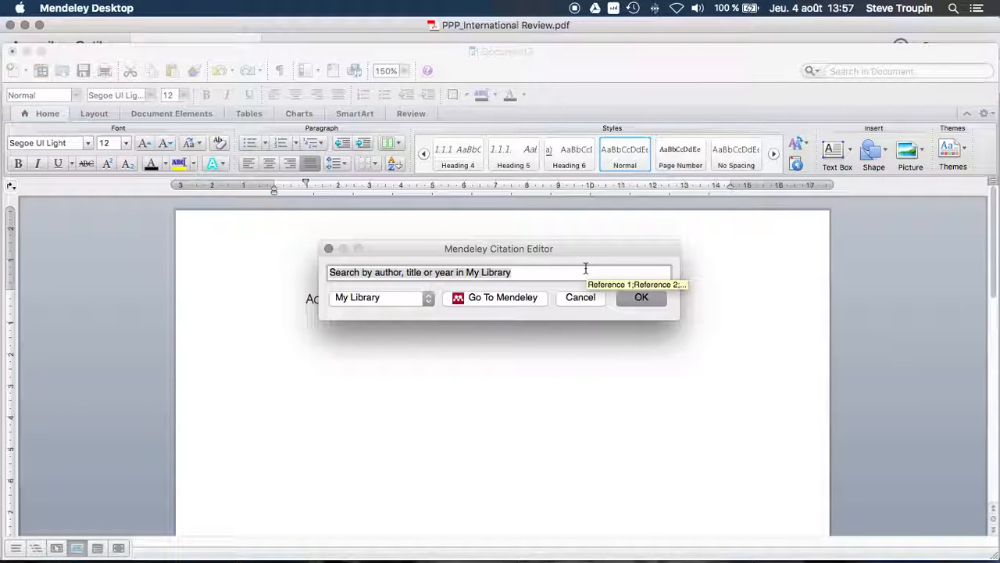
text(Bach)
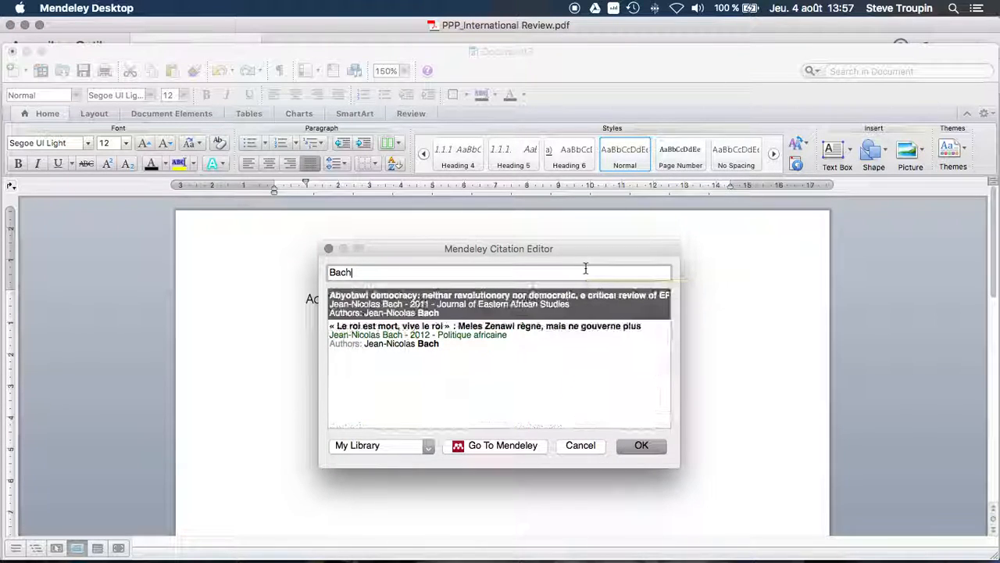
click(349, 302)
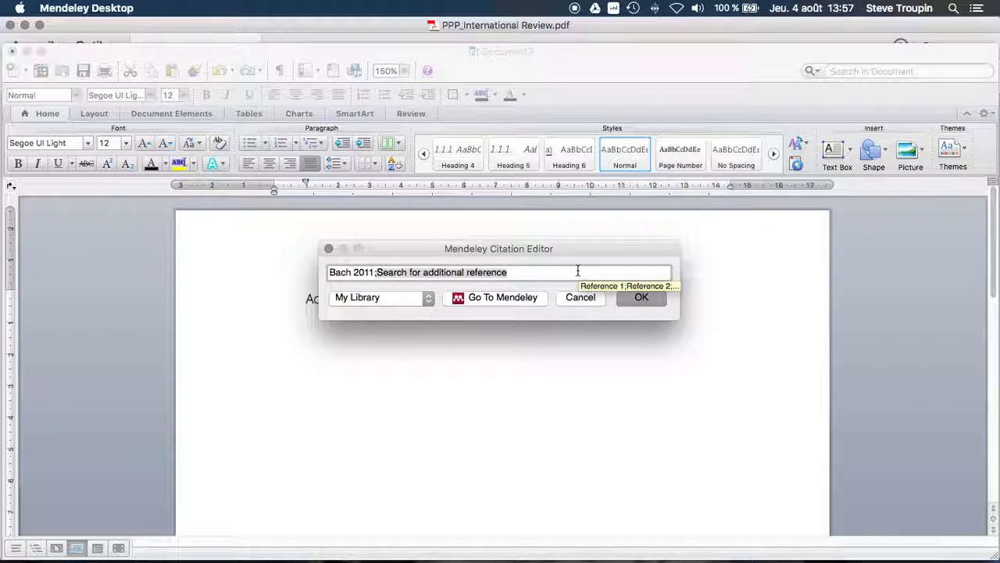
Step: Add the 2011 article "Revolutionary democratic state-building" to the same citation and insert it into the document
text(Vaughan)
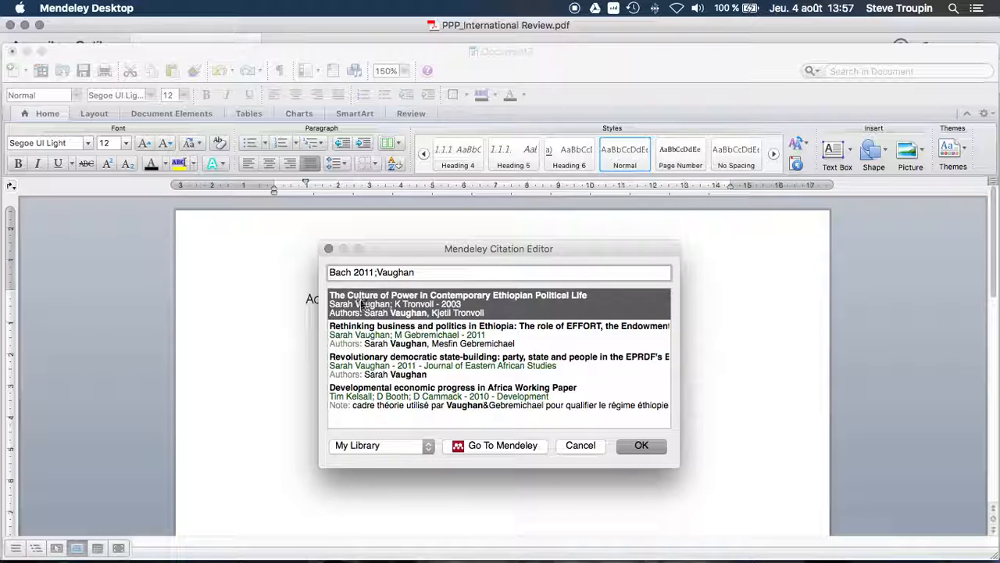
click(388, 371)
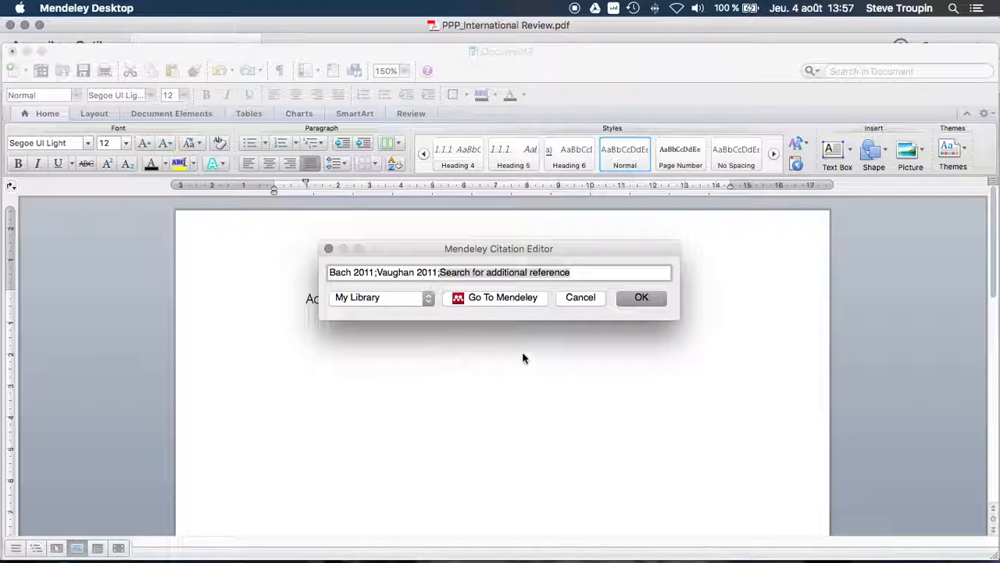
click(554, 268)
click(642, 298)
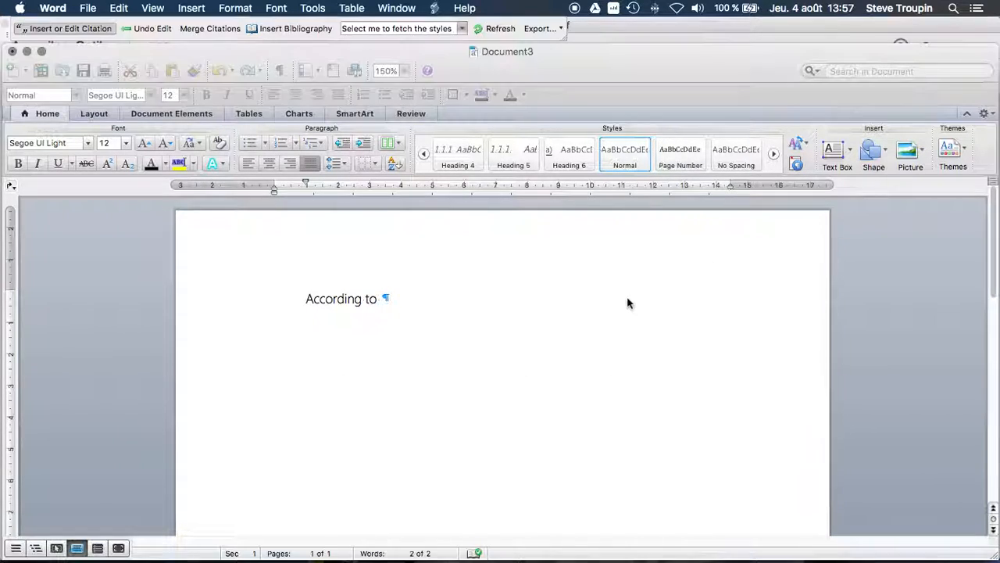
click(579, 304)
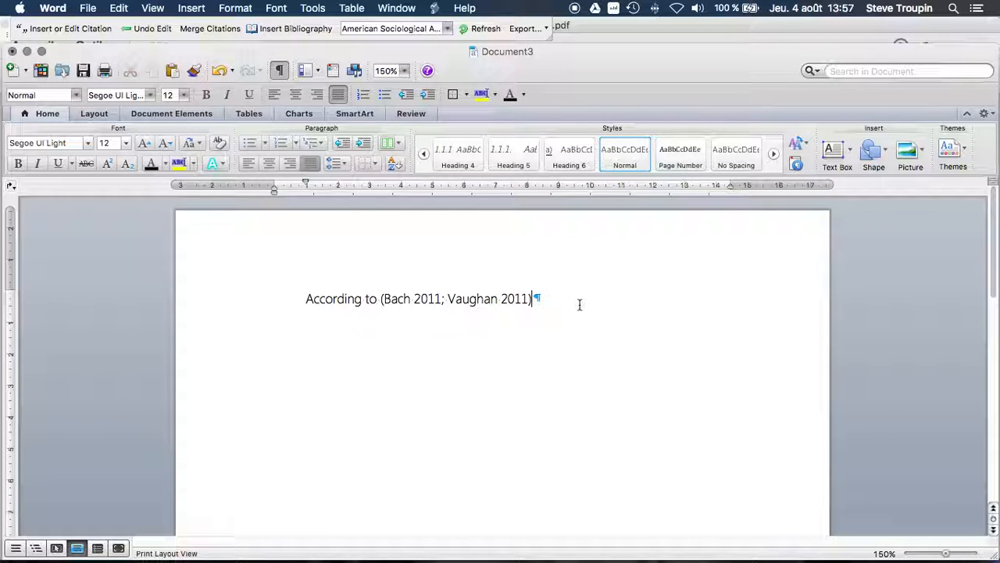
Step: Complete the sentence with ", Ethiopia is...." and insert the bibliography below it, separated by an empty line
text(, E)
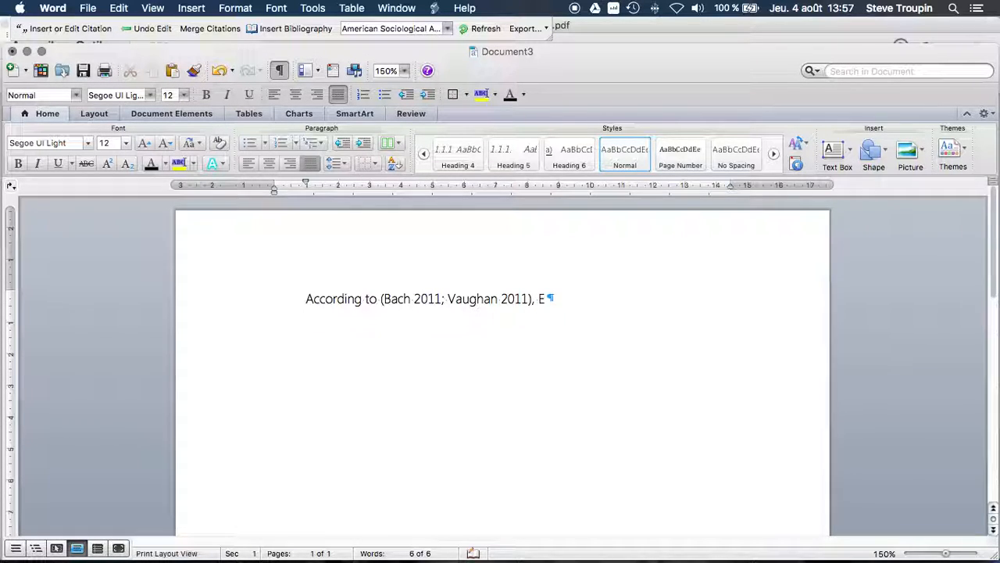
text(thiopia is ..)
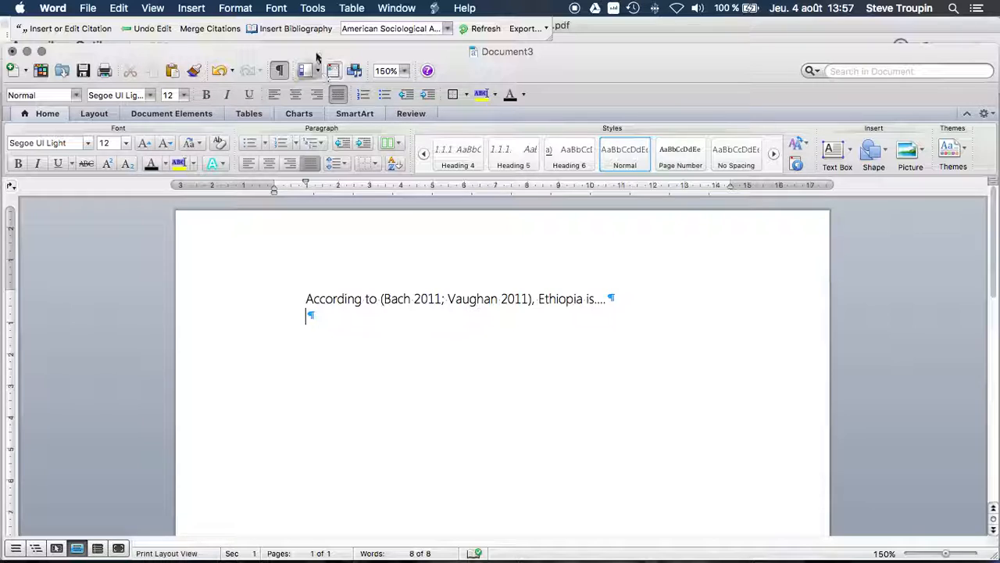
click(305, 32)
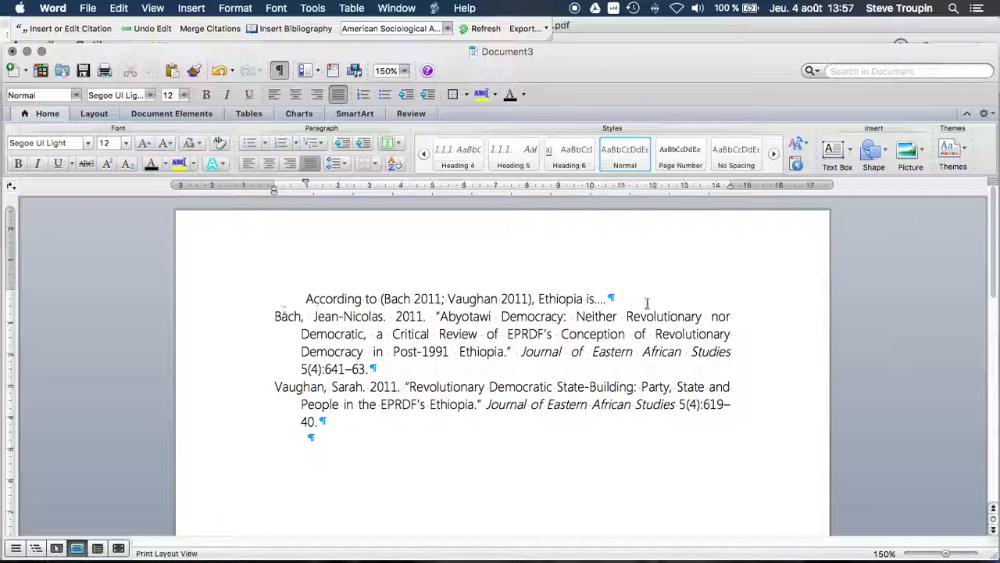
click(677, 294)
key(Return)
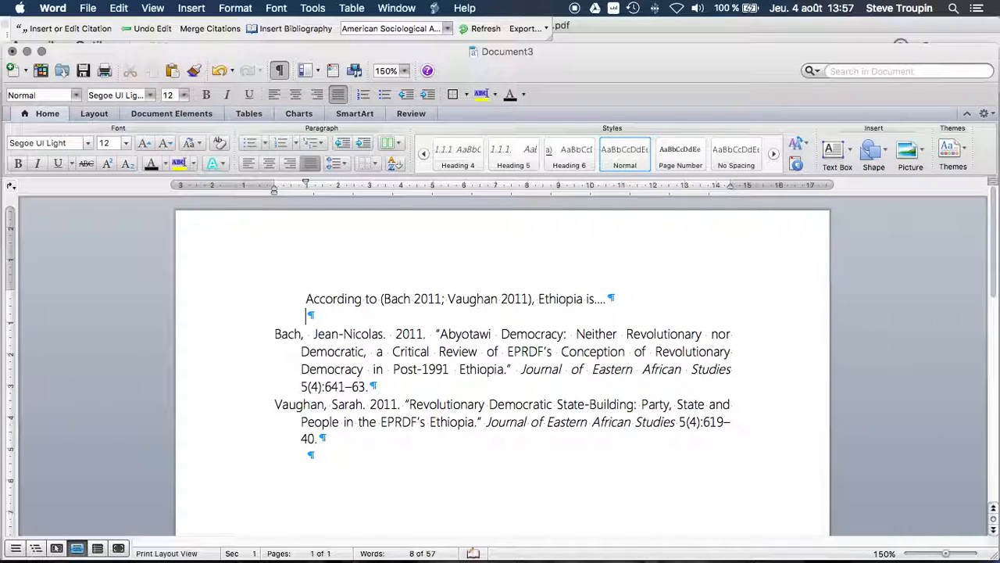
Step: Compare the two in-text references with their entries in the bibliography
drag(385, 298, 442, 299)
click(475, 300)
click(358, 443)
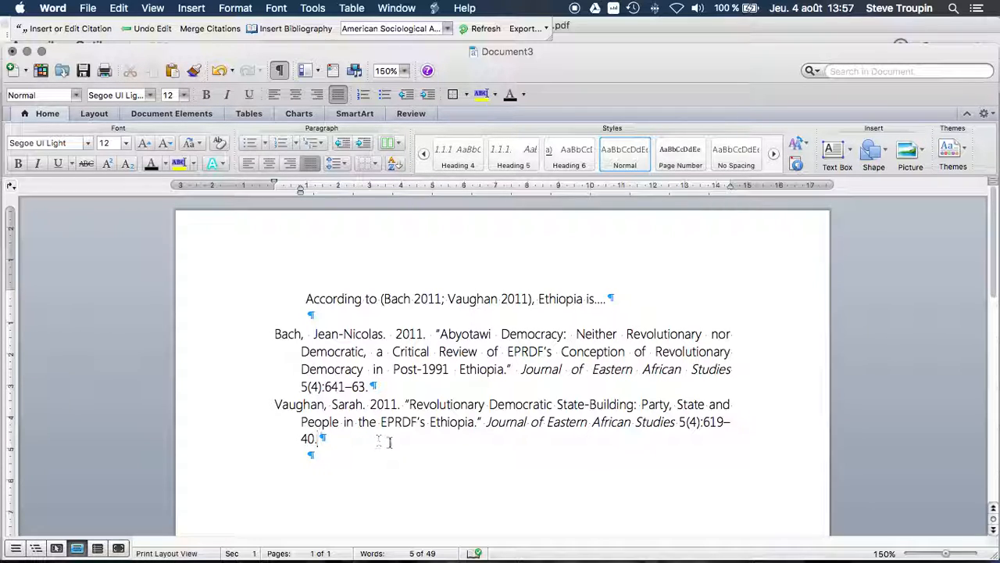
Step: Browse the citation styles offered for the document and Mendeley's installed styles, then close the style list and return to the Word document
click(447, 28)
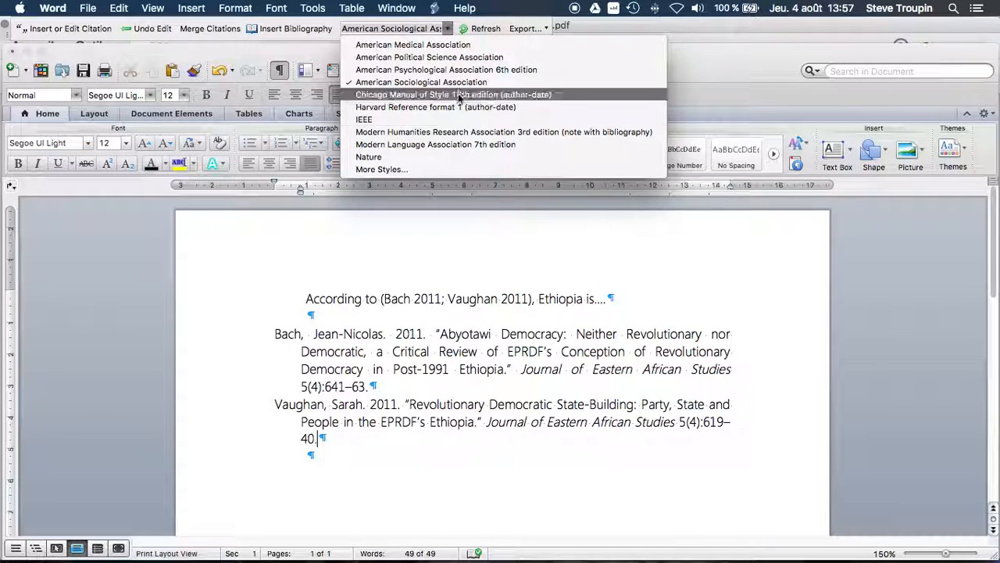
click(449, 56)
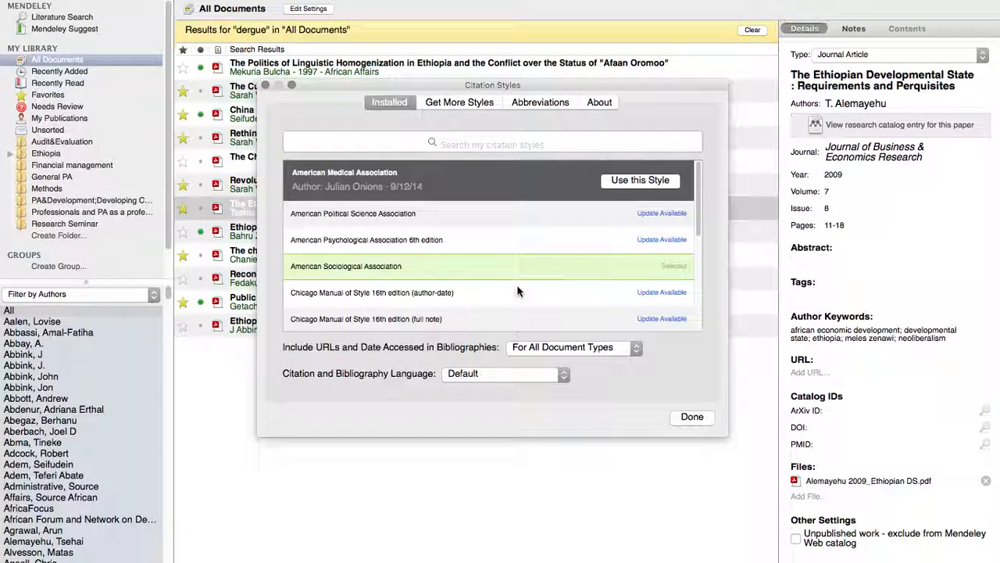
scroll(471, 255, down, 1)
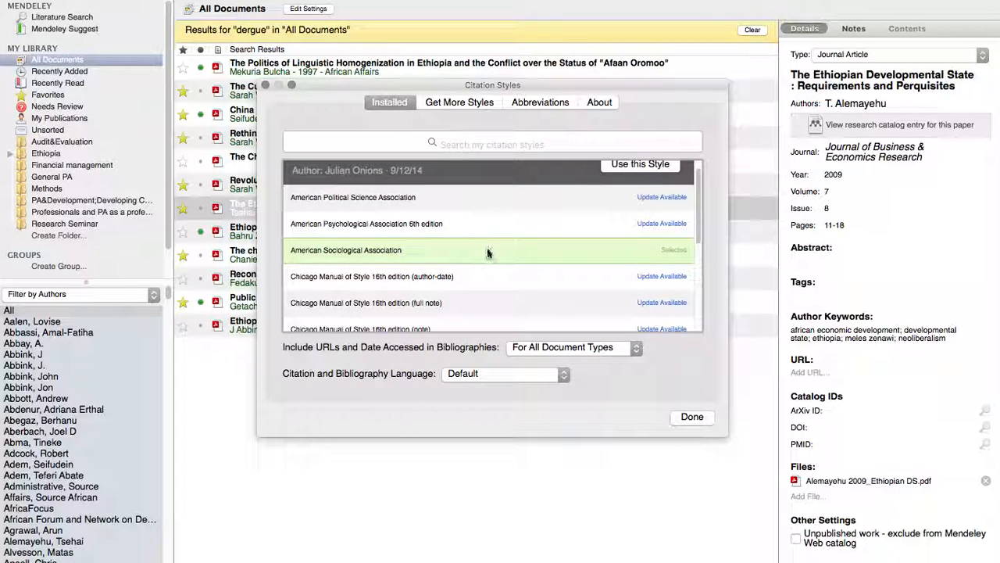
scroll(487, 250, down, 10)
scroll(511, 265, up, 15)
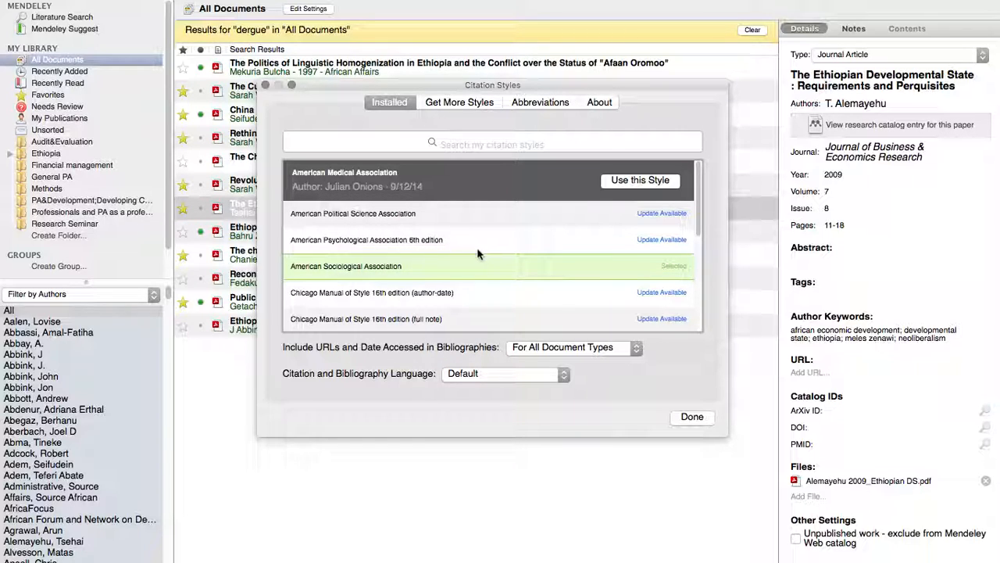
click(692, 416)
key(super+Tab)
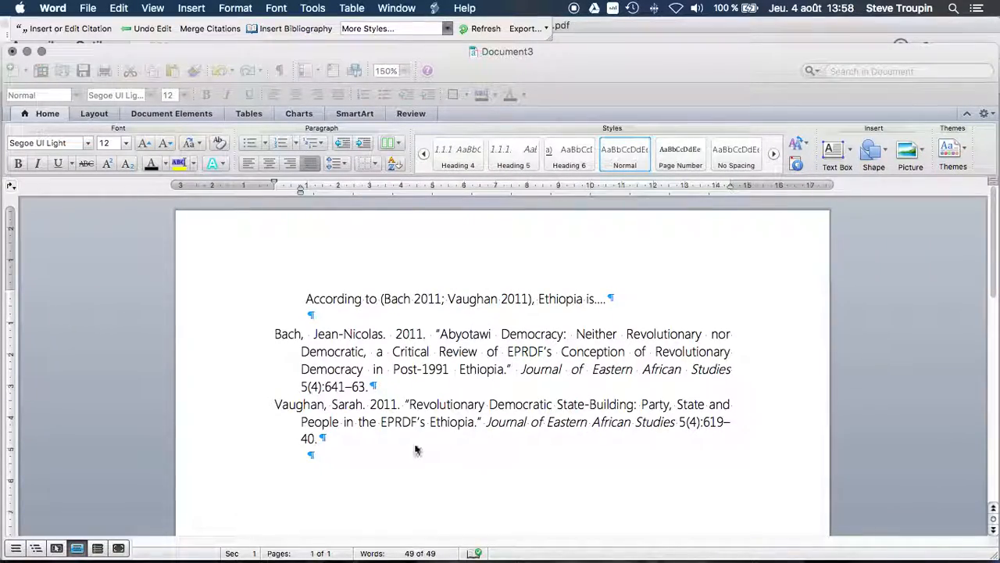
key(super+Tab)
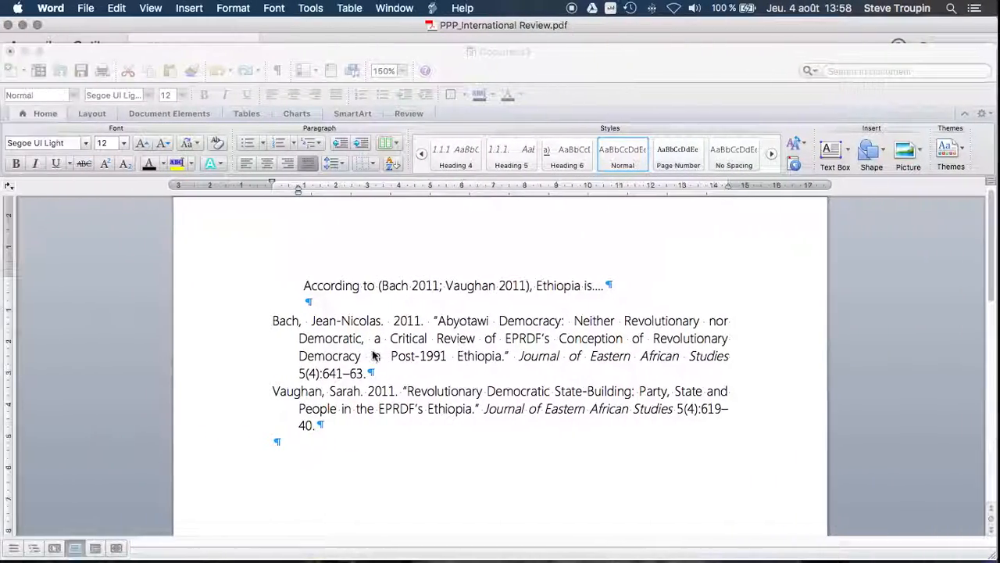
click(427, 426)
click(632, 283)
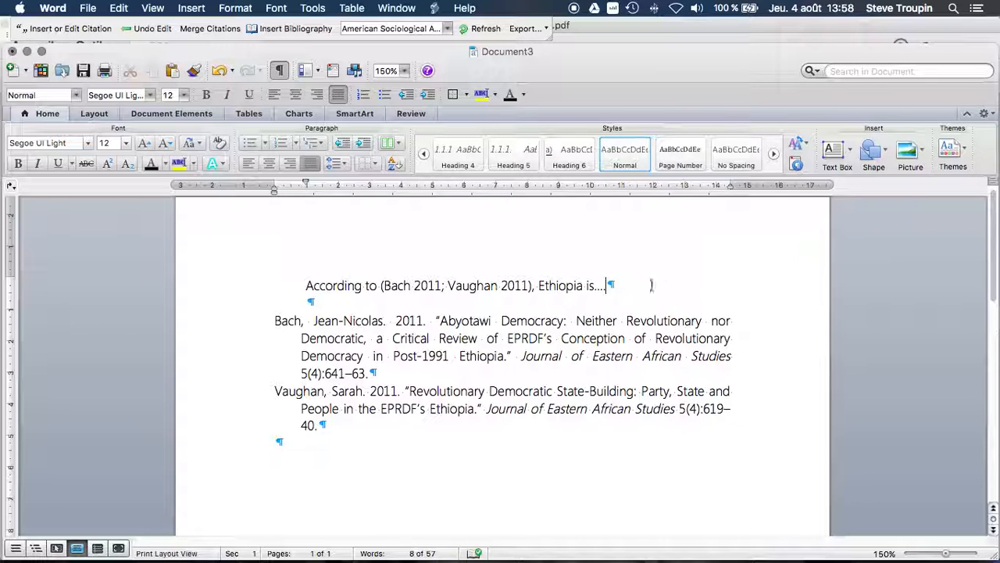
Step: Switch to Mendeley and look through the highlighted PDF of "Rethinking business and politics in Ethiopia", dismissing its search matches and returning to the library
key(ctrl+Right)
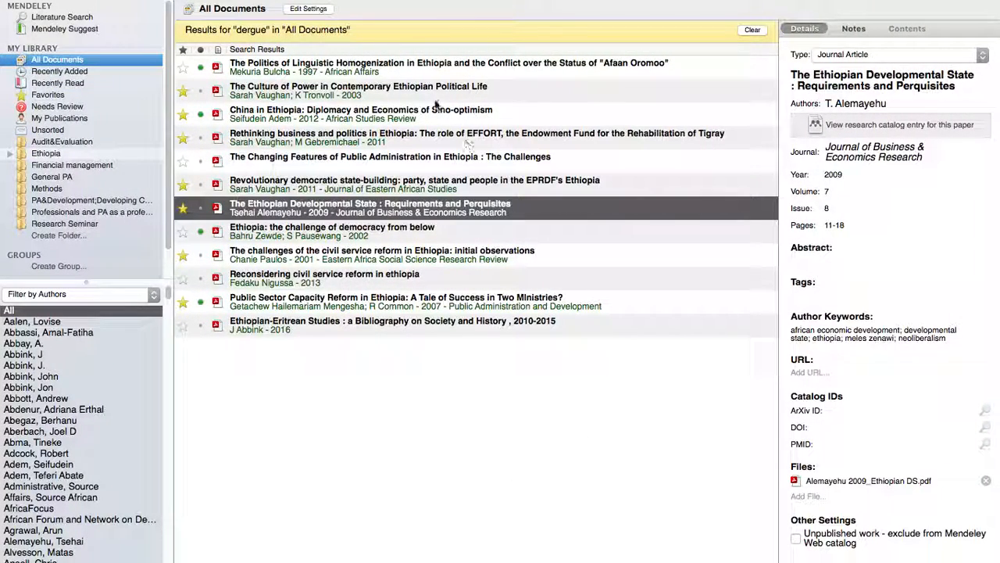
click(467, 144)
double_click(875, 540)
scroll(527, 321, up, 20)
scroll(532, 328, down, 20)
scroll(540, 335, down, 20)
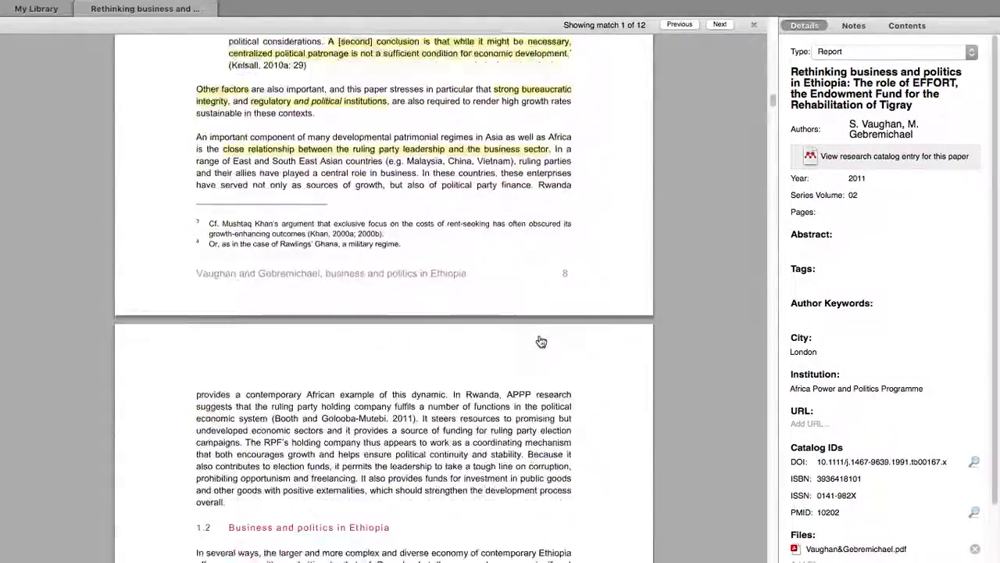
scroll(540, 341, down, 3)
scroll(539, 336, up, 10)
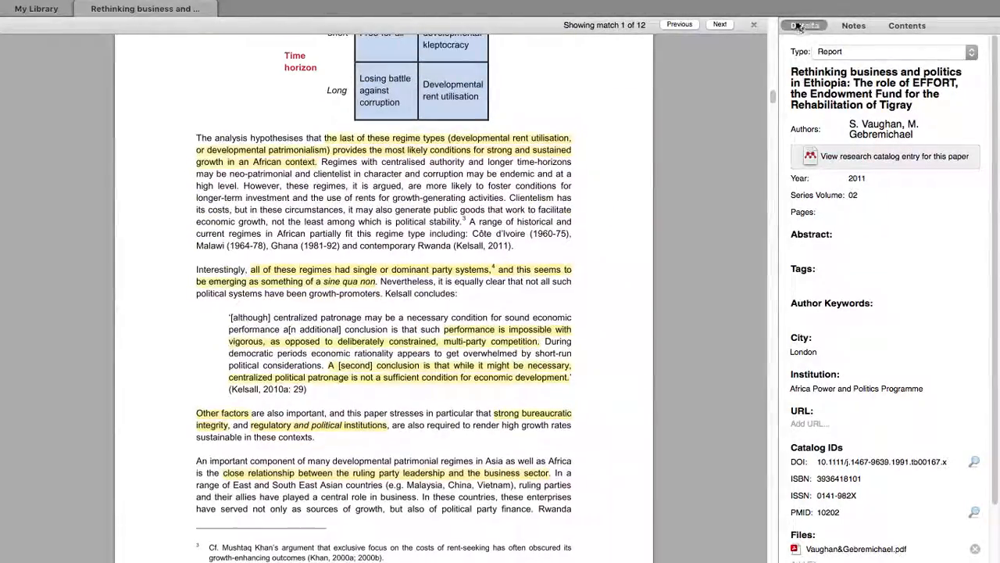
click(753, 24)
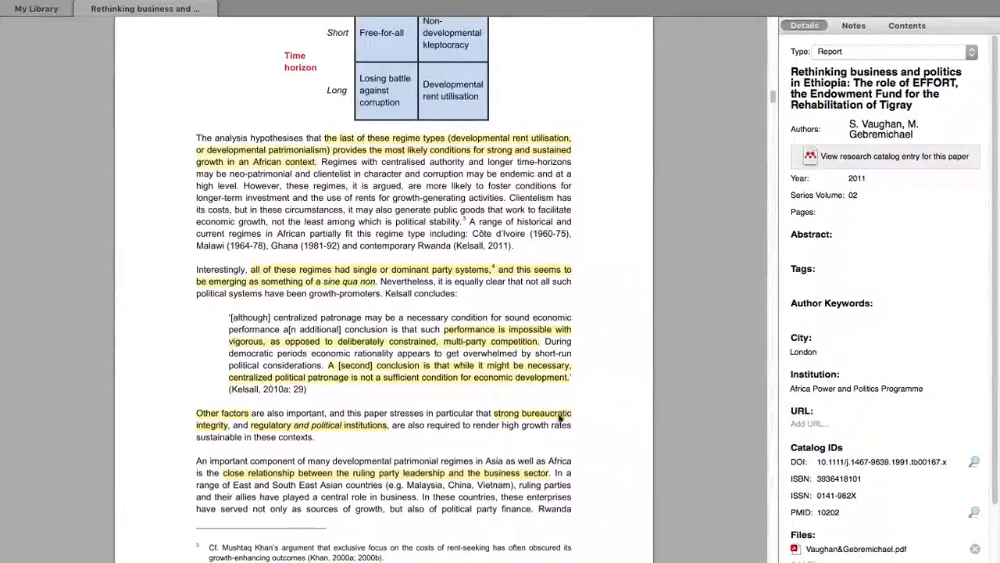
click(81, 9)
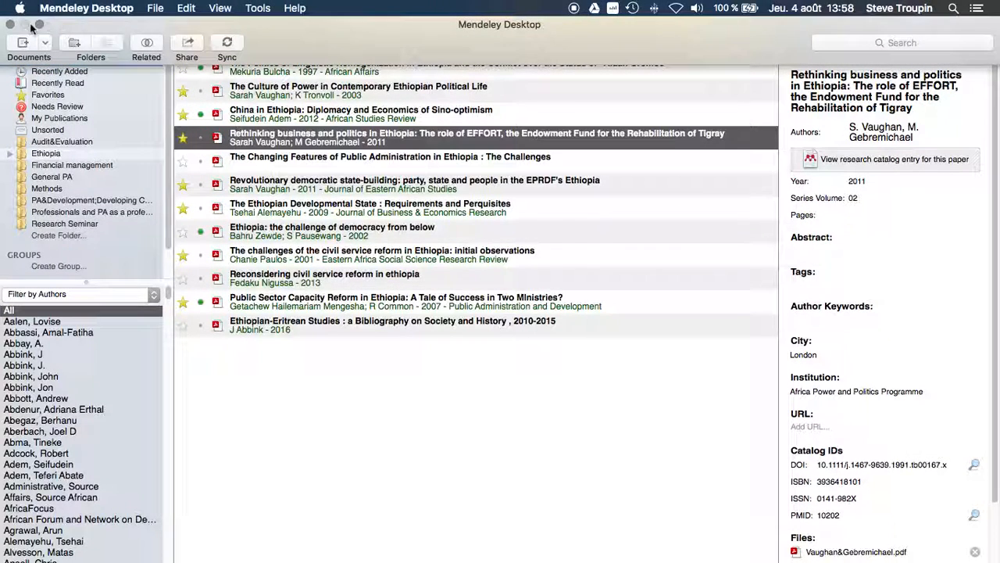
Step: Check the personal and shared web space usage in Mendeley's general preferences and close them
click(89, 8)
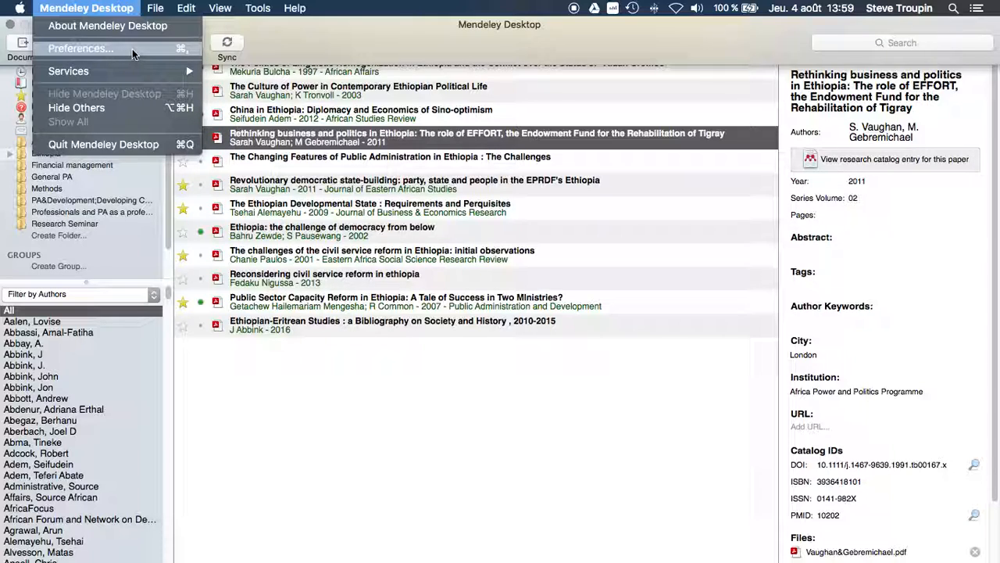
click(132, 49)
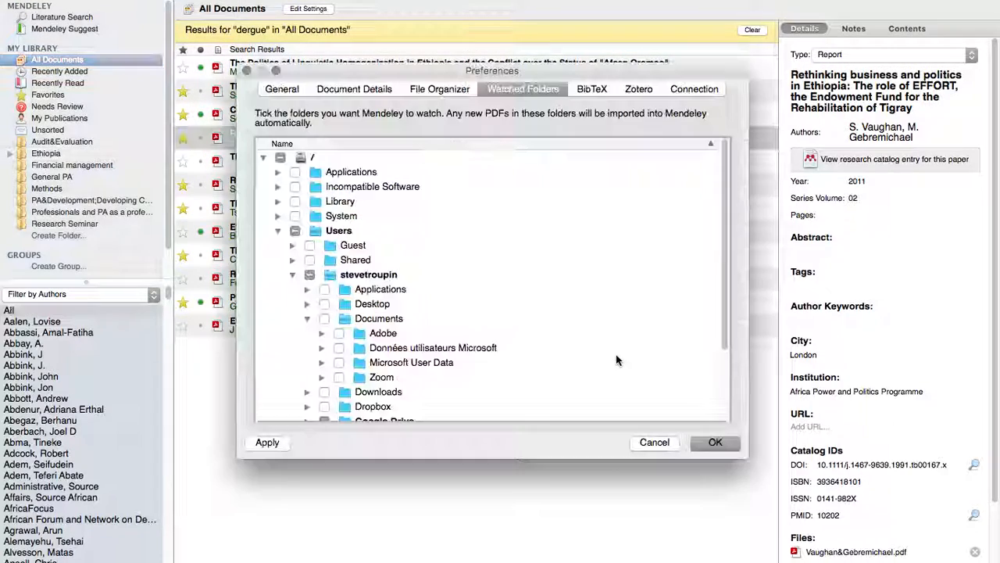
click(290, 90)
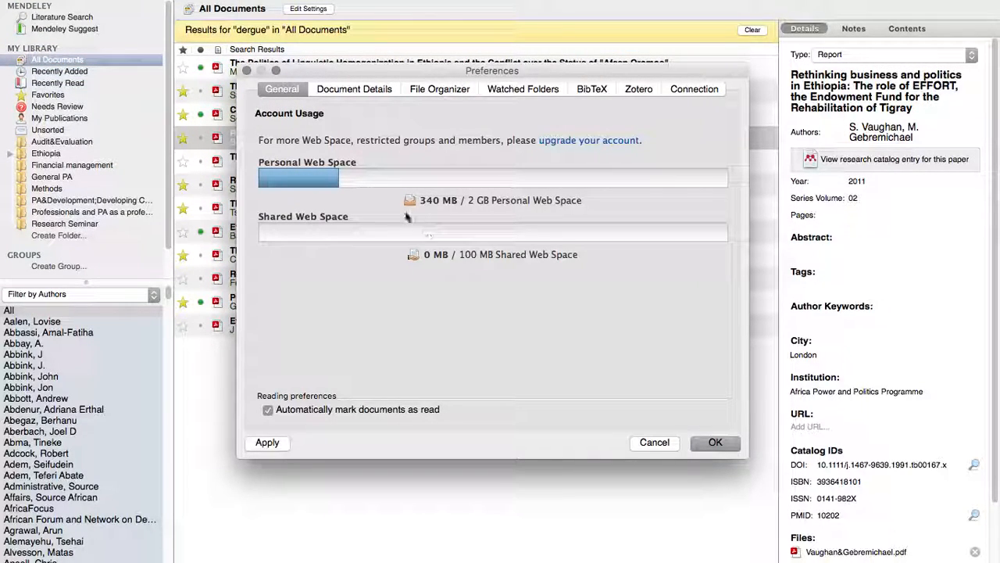
drag(417, 200, 489, 198)
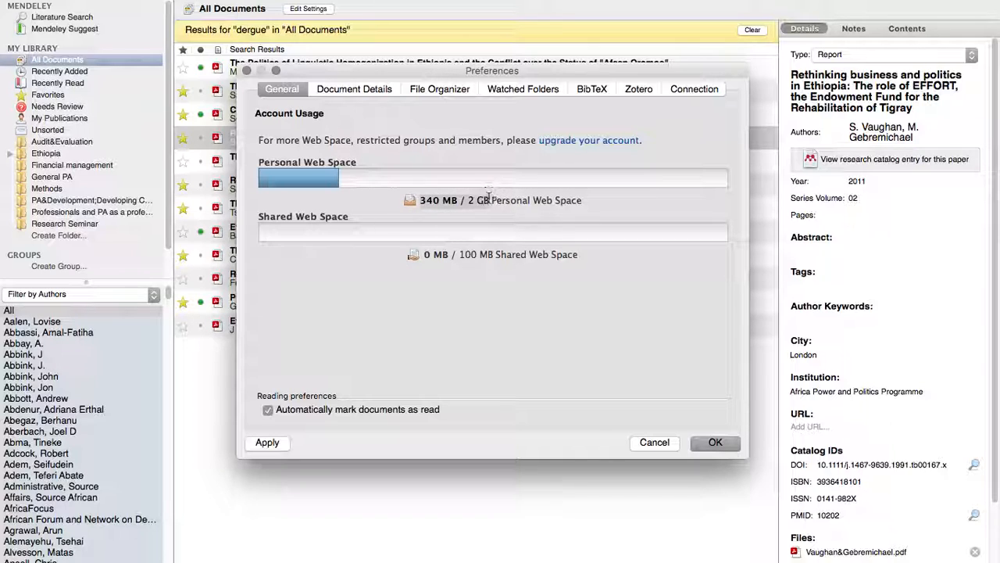
click(489, 199)
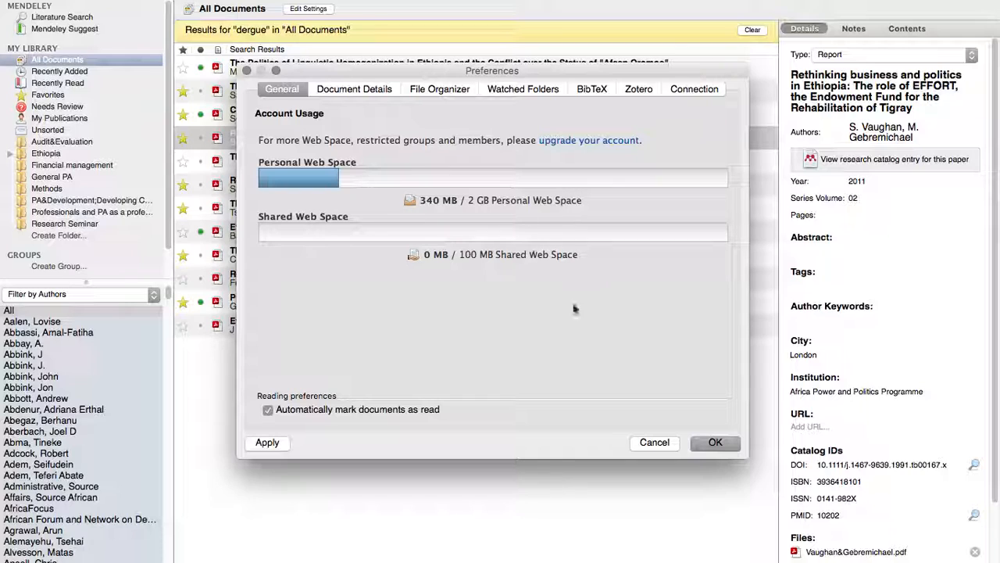
click(715, 443)
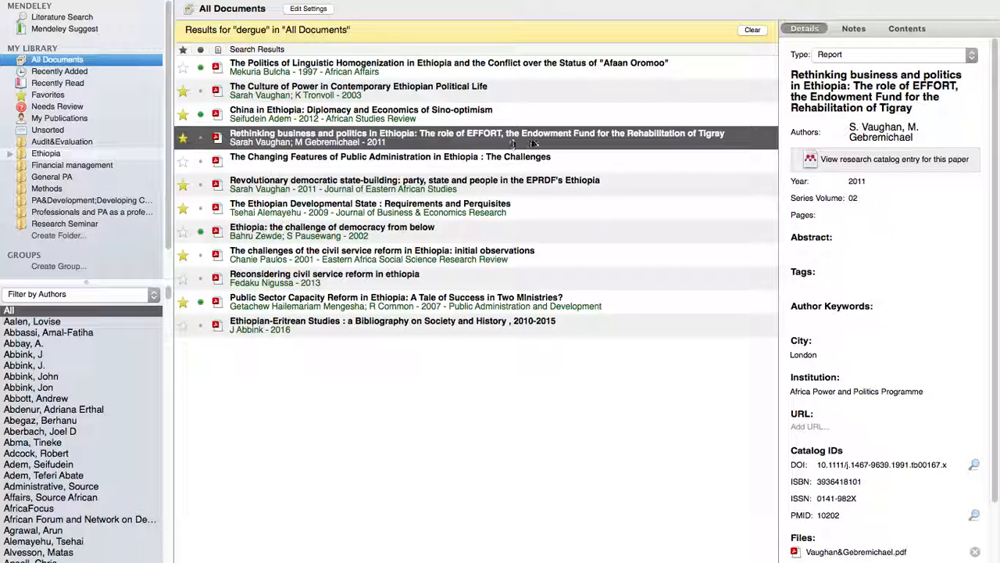
Step: Switch to the browser with the Web of Science search results
key(ctrl+Right)
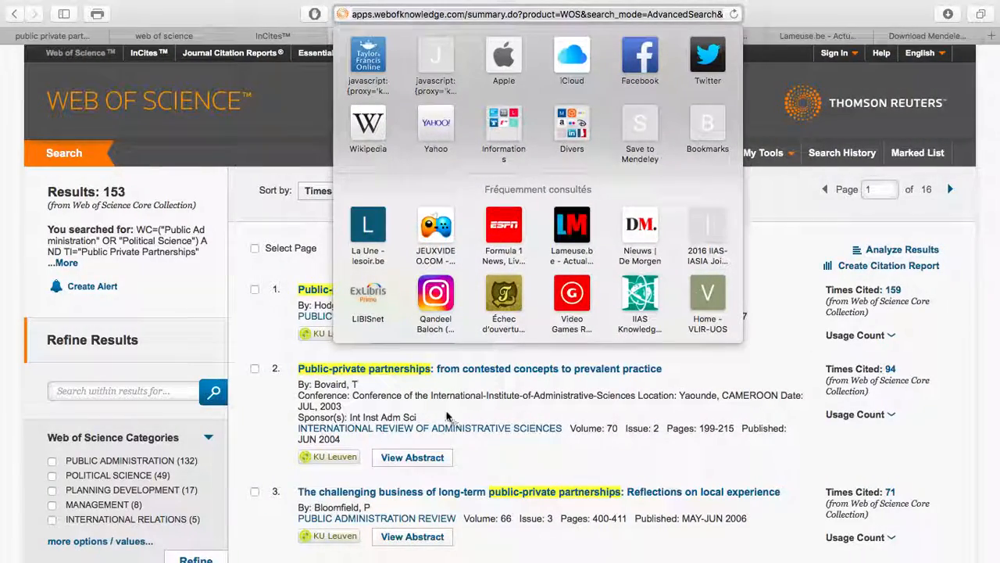